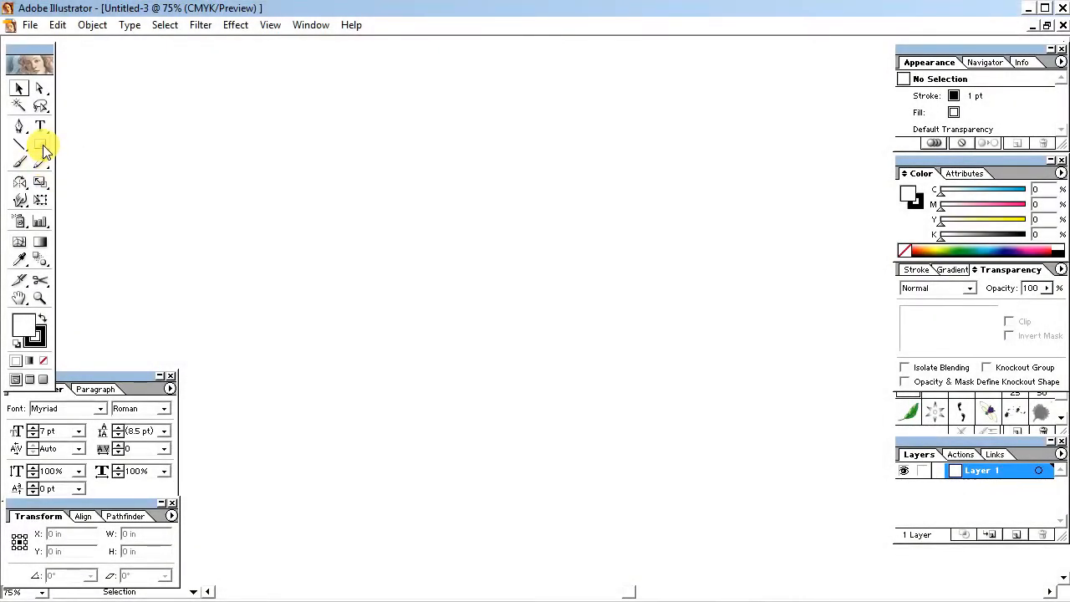
Create a rectangle 3.25 in wide and 2 in high on the empty artboard.
{"action": "left_click", "coordinate": [42, 146]}
{"action": "left_click", "coordinate": [476, 208]}
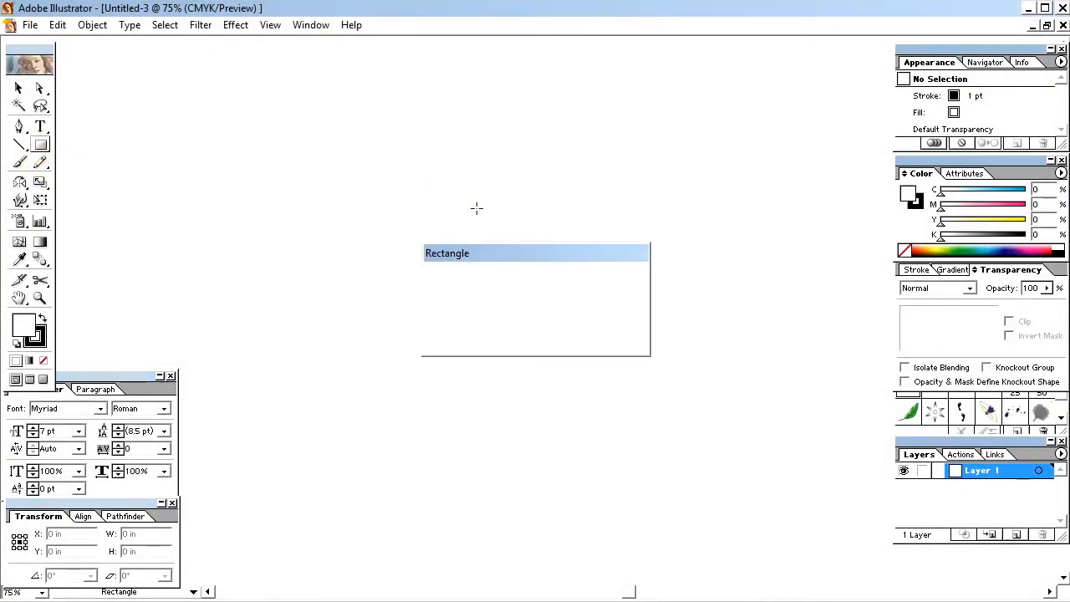
{"action": "type", "text": "3.25"}
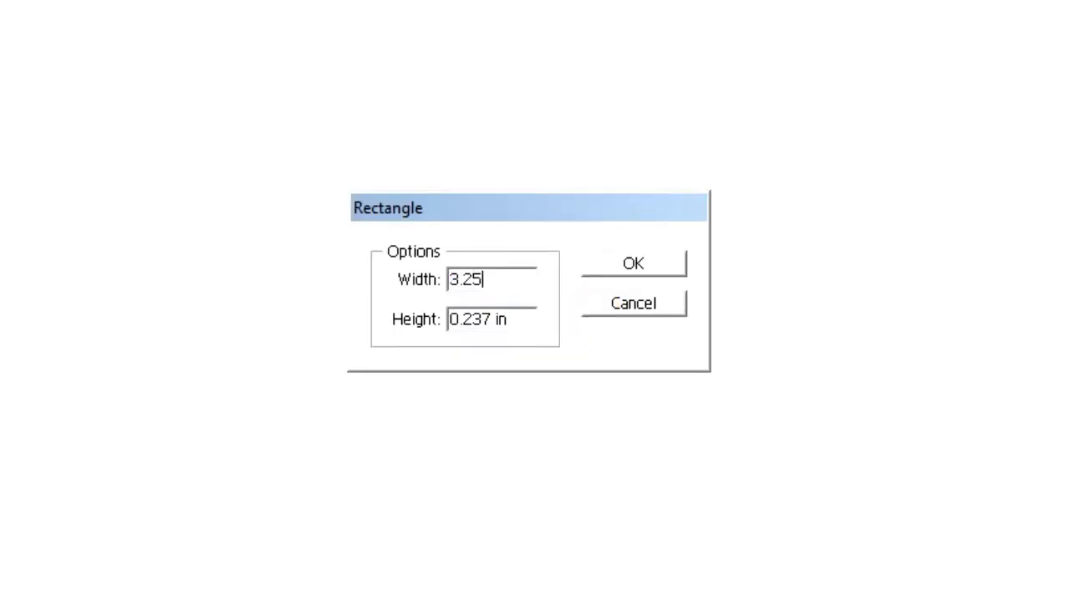
{"action": "key", "text": "Tab"}
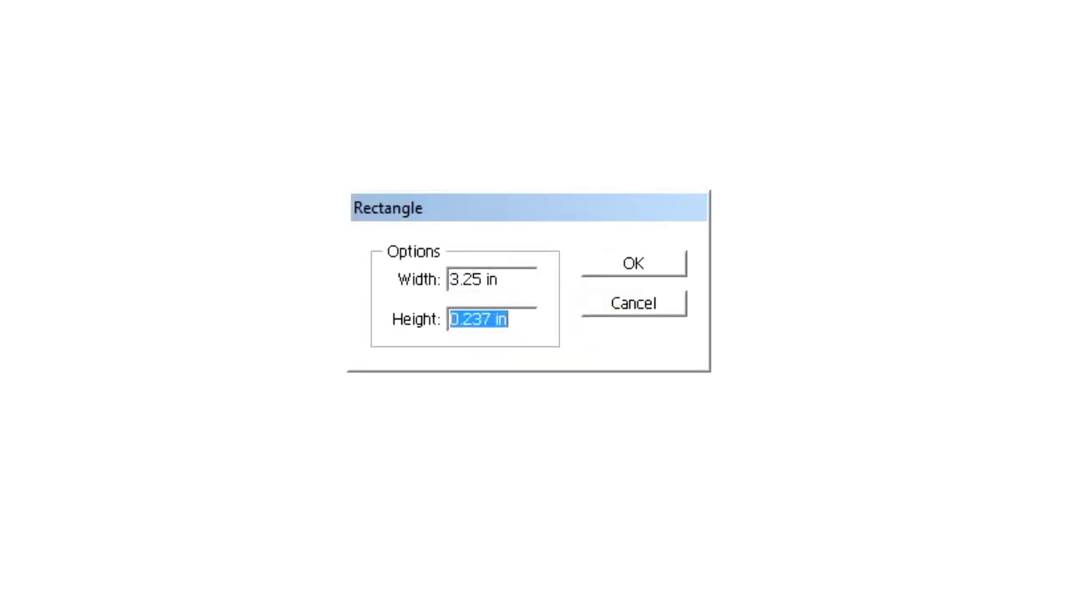
{"action": "type", "text": "2"}
{"action": "key", "text": "Tab"}
{"action": "left_click", "coordinate": [619, 249]}
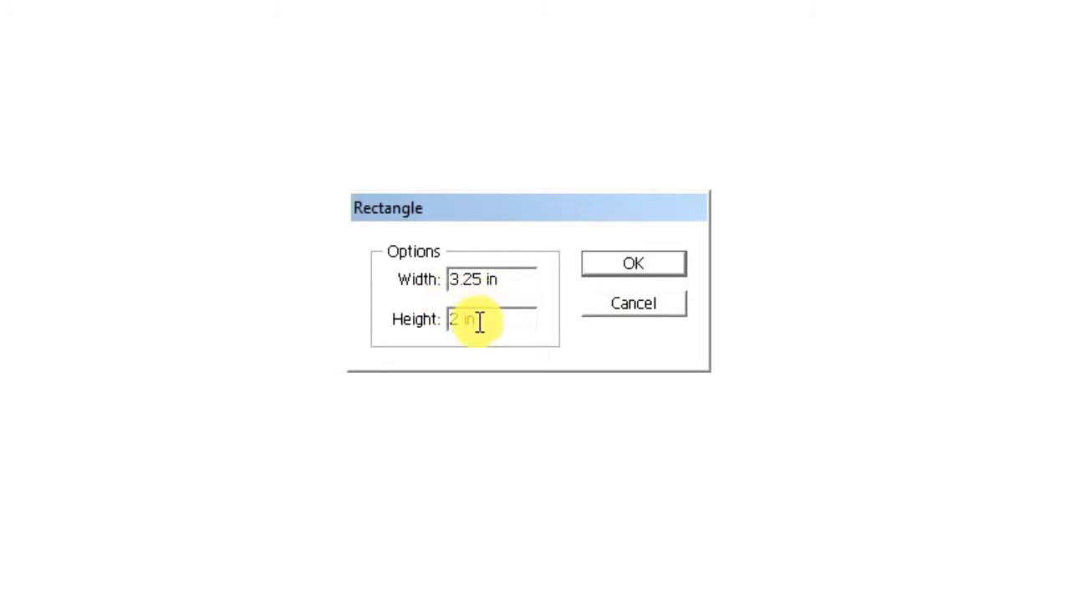
{"action": "left_click", "coordinate": [659, 269]}
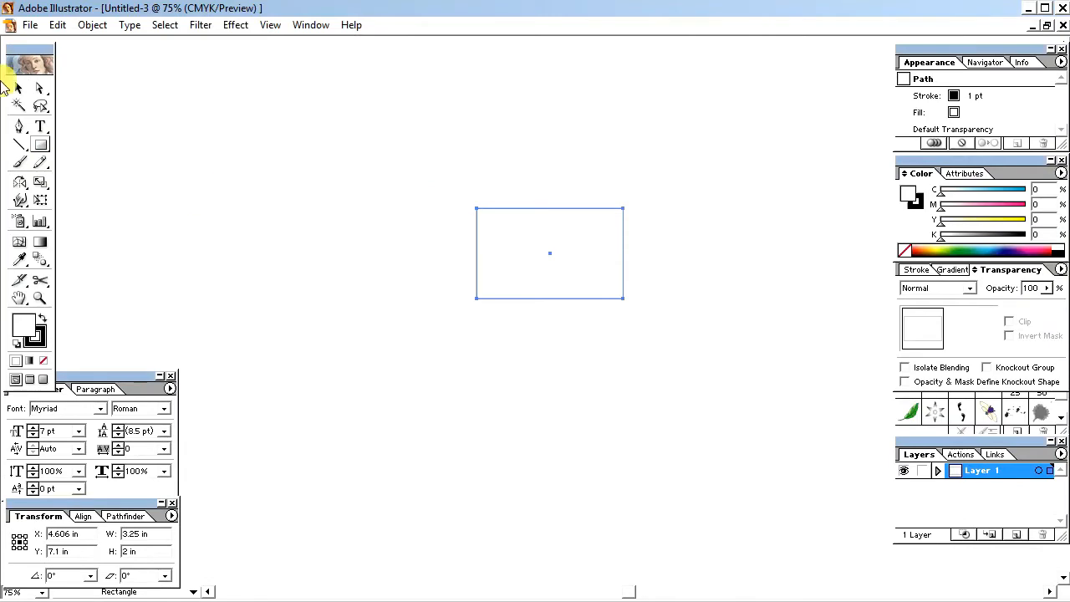
Move the rectangle to about X 3.05 in, Y 7.19 in and deselect it.
{"action": "left_click", "coordinate": [18, 90]}
{"action": "left_click", "coordinate": [444, 245]}
{"action": "left_click_drag", "start_coordinate": [549, 253], "coordinate": [477, 251]}
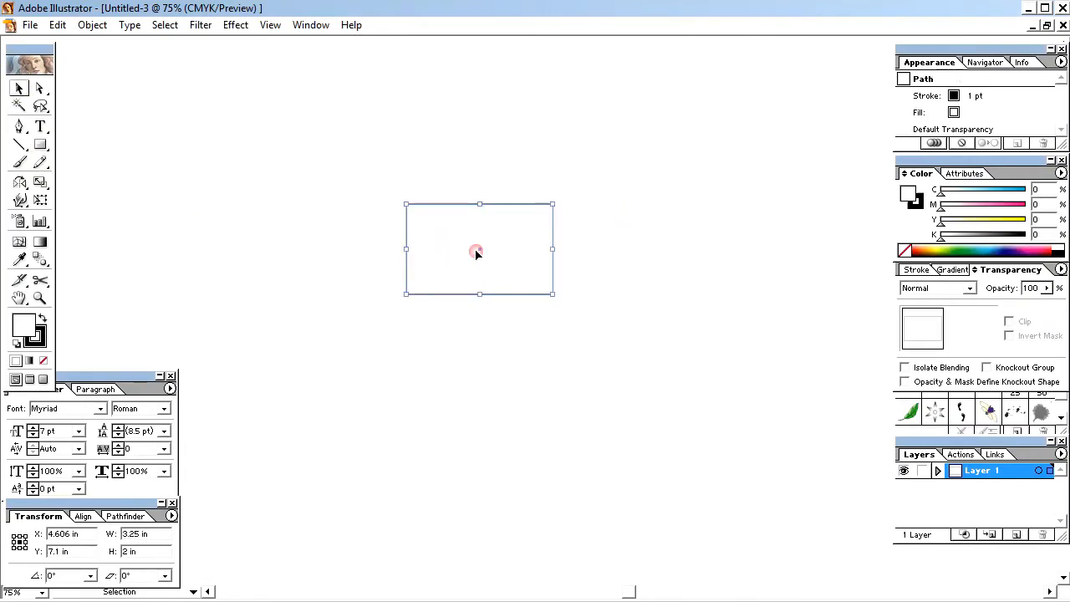
{"action": "left_click", "coordinate": [502, 312]}
Remove the stroke from the white rectangle, keeping its white fill.
{"action": "key", "text": "ctrl+space"}
{"action": "left_click_drag", "start_coordinate": [351, 179], "coordinate": [783, 418]}
{"action": "left_click_drag", "start_coordinate": [513, 390], "coordinate": [681, 416]}
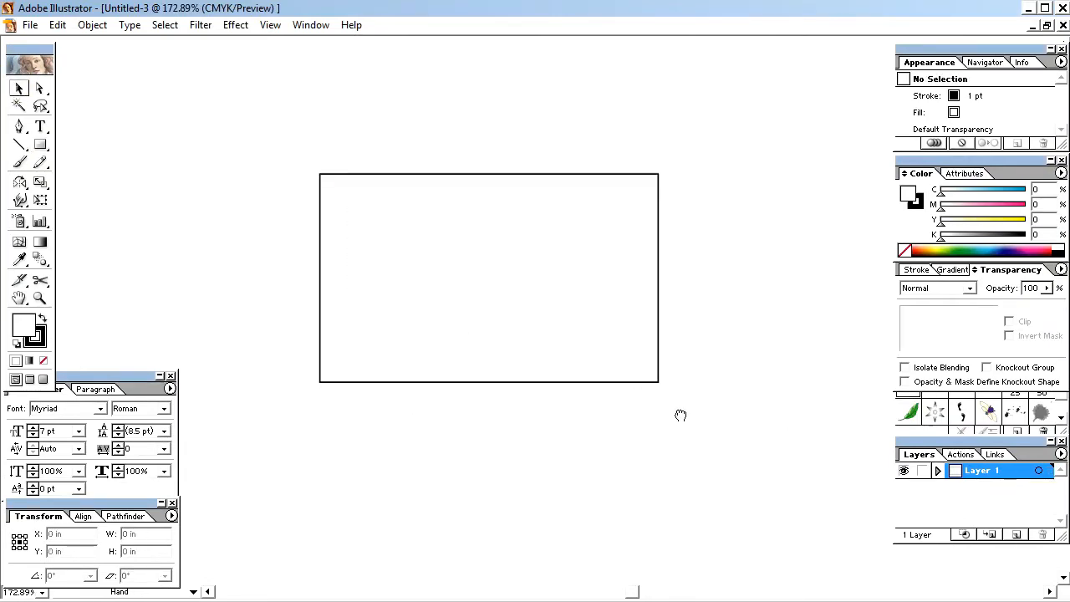
{"action": "left_click", "coordinate": [594, 332]}
{"action": "left_click", "coordinate": [35, 338]}
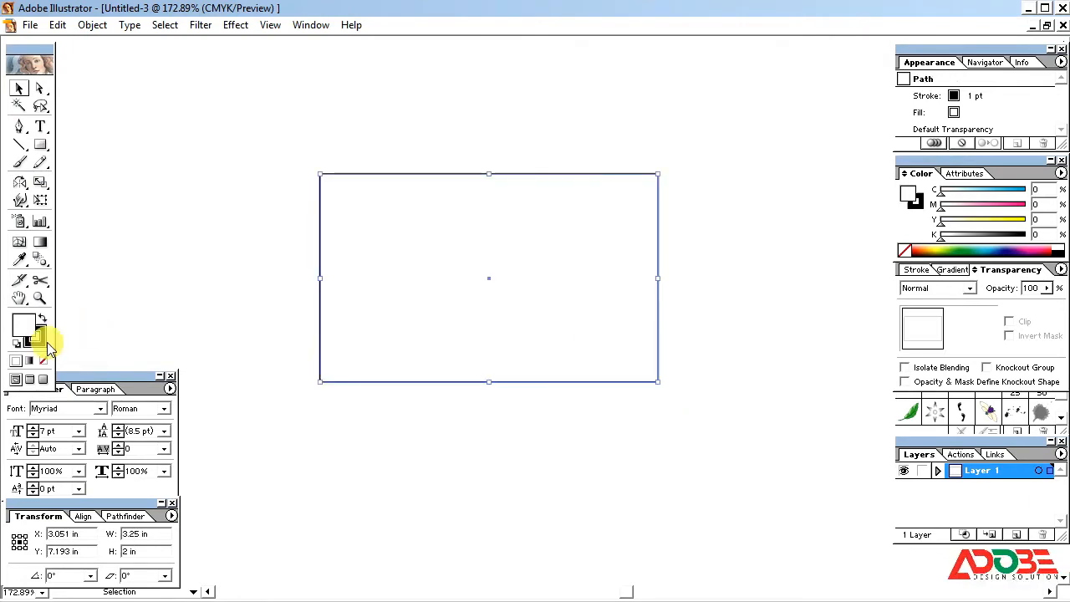
{"action": "left_click", "coordinate": [42, 362]}
{"action": "left_click", "coordinate": [438, 427]}
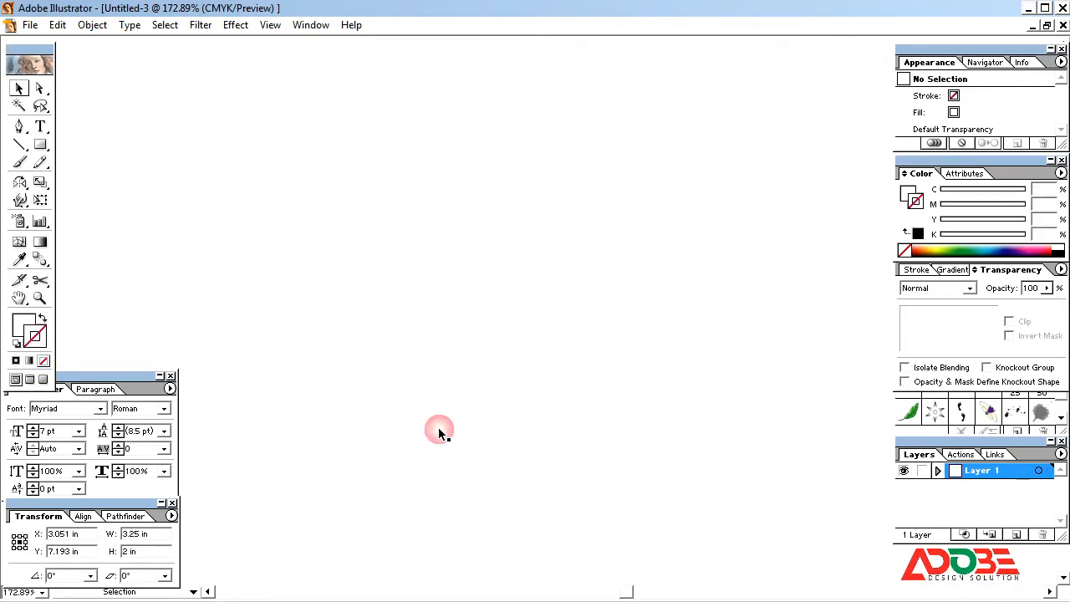
Show the transparency grid behind the white card rectangle and clear the selection.
{"action": "left_click", "coordinate": [432, 322]}
{"action": "key", "text": "ctrl+shift+d"}
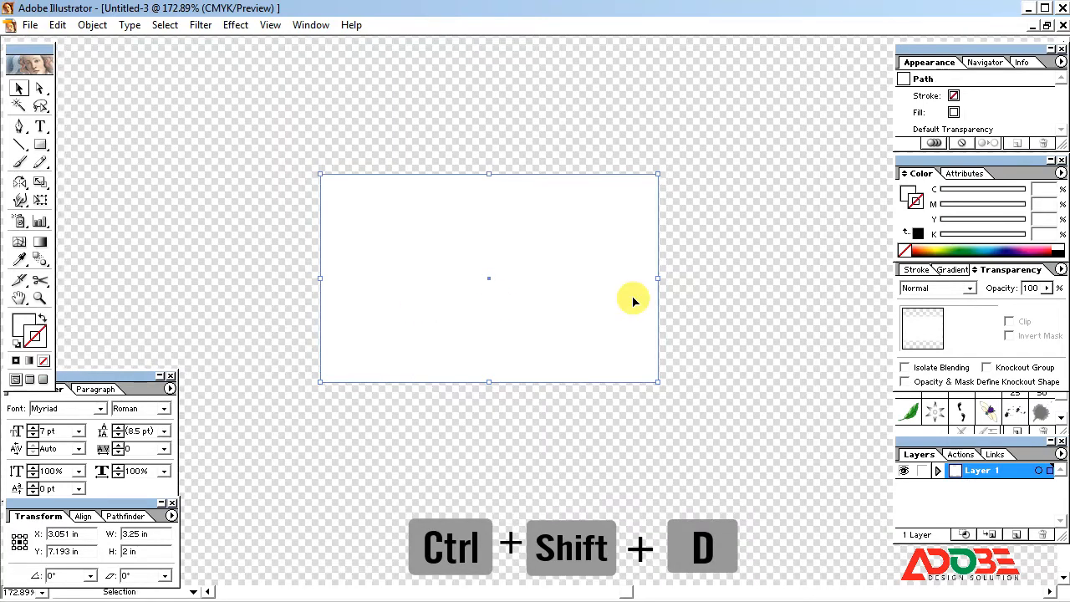
{"action": "left_click", "coordinate": [717, 239]}
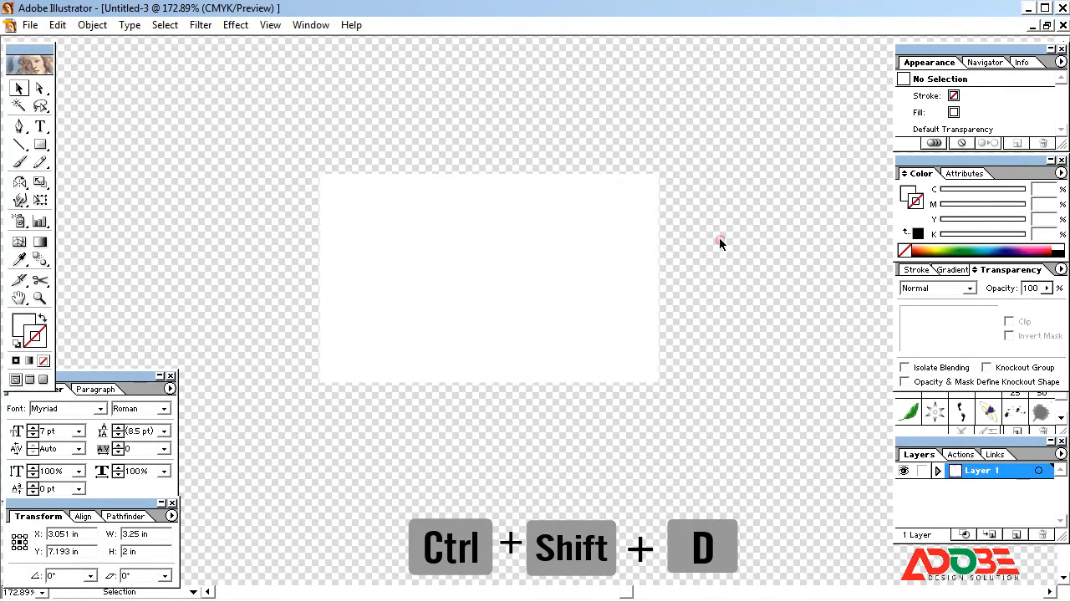
Copy the white rectangle, paste it in front, and shrink the copy from its left edge to about 1.74 in wide.
{"action": "left_click", "coordinate": [489, 245]}
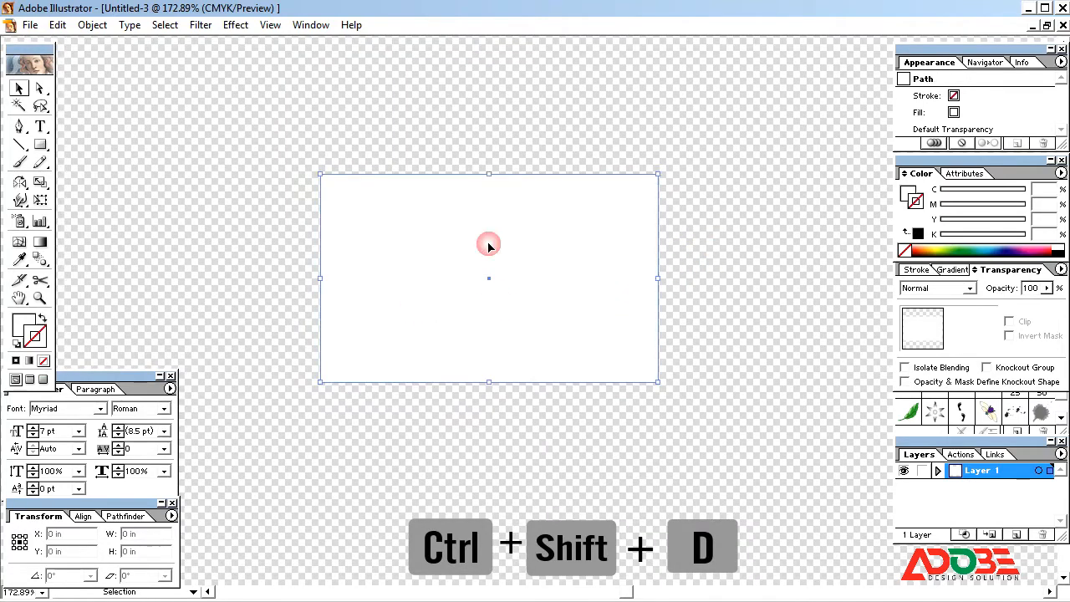
{"action": "left_click", "coordinate": [58, 26]}
{"action": "left_click", "coordinate": [88, 99]}
{"action": "left_click", "coordinate": [61, 26]}
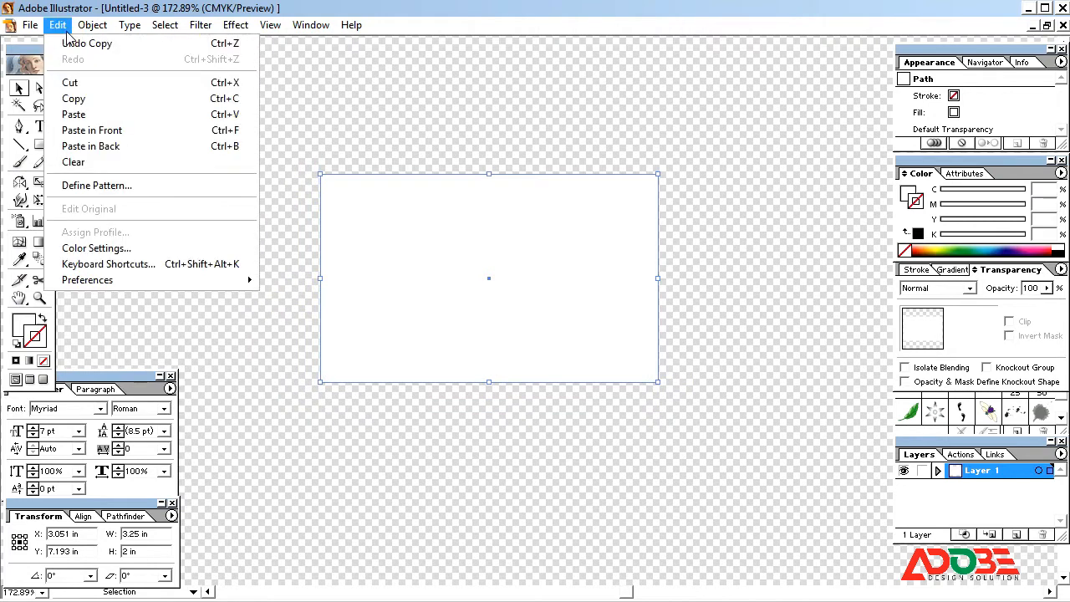
{"action": "left_click", "coordinate": [92, 130]}
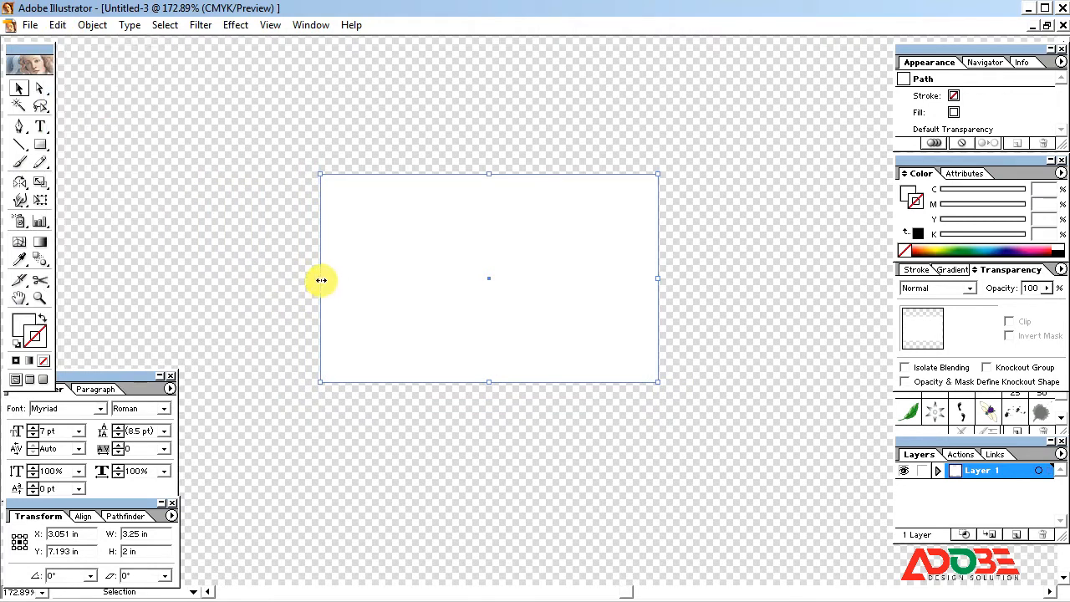
{"action": "left_click_drag", "start_coordinate": [322, 280], "coordinate": [483, 285]}
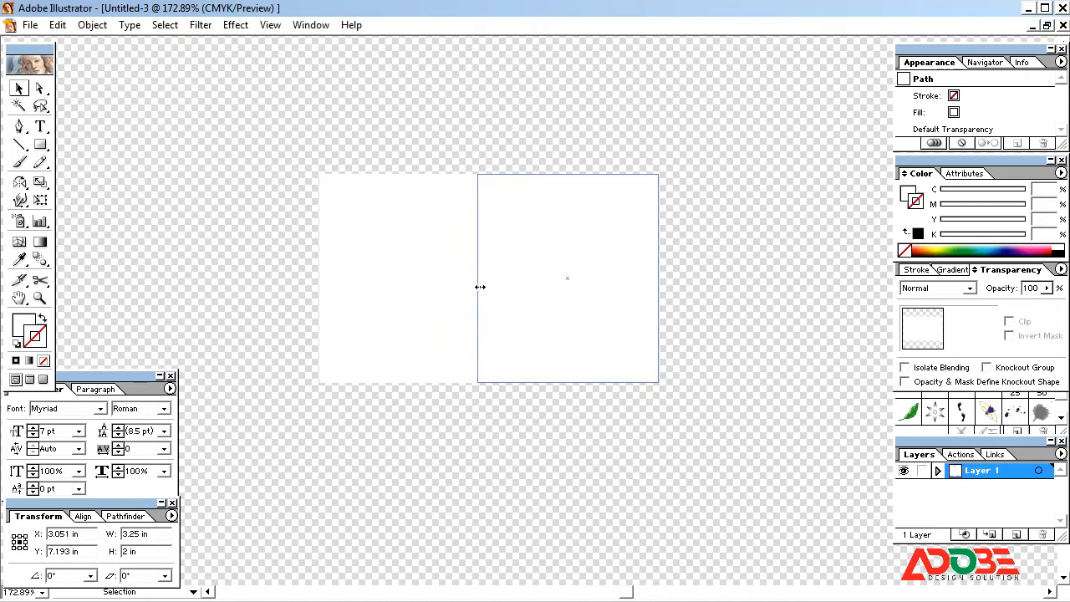
{"action": "left_click", "coordinate": [470, 280]}
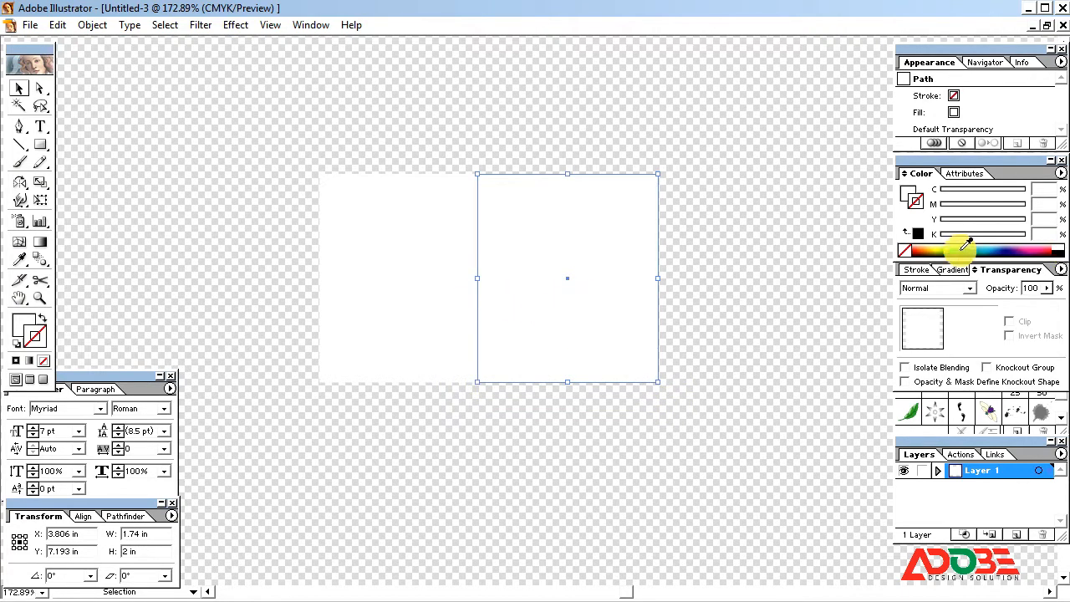
Fill the narrowed copy on the card's right side with black (K 100) and deselect it.
{"action": "left_click", "coordinate": [908, 195]}
{"action": "left_click", "coordinate": [995, 235]}
{"action": "left_click", "coordinate": [1060, 249]}
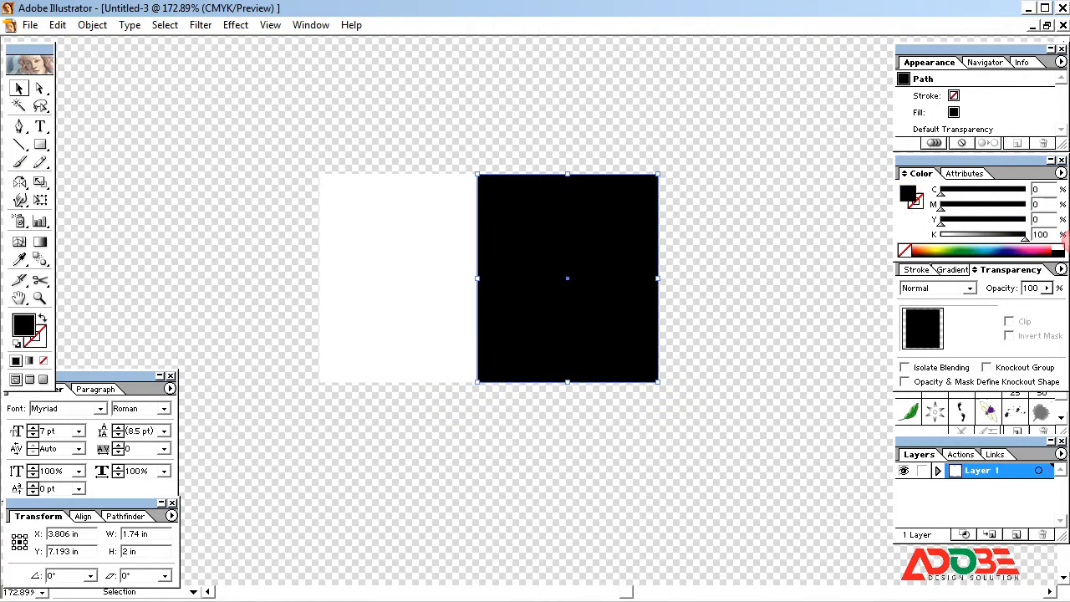
{"action": "left_click", "coordinate": [683, 302]}
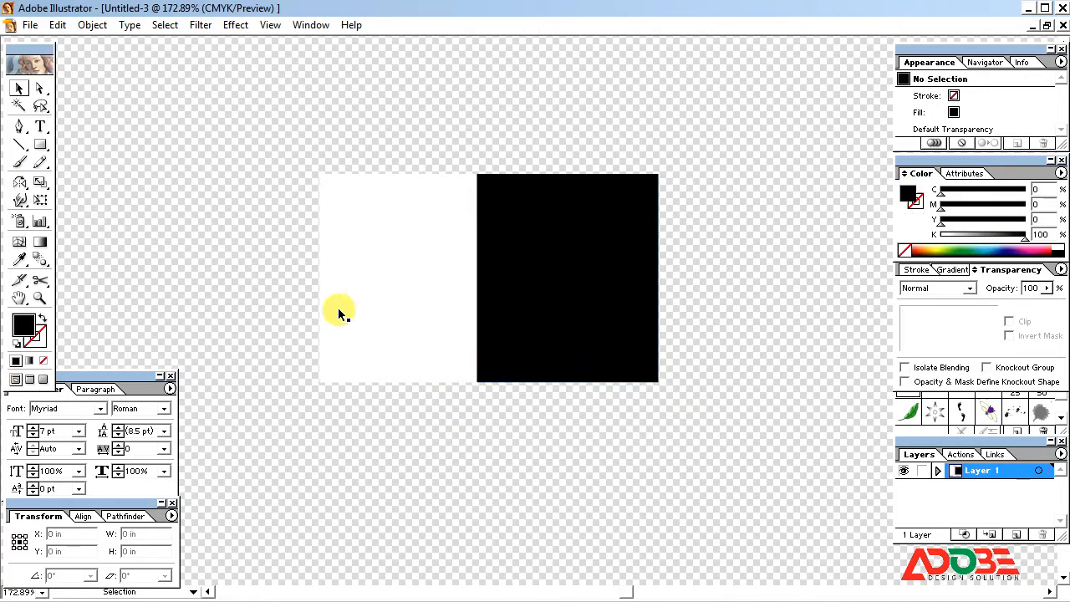
Copy the full-size white rectangle, paste it in front, and shrink the copy from its right edge to about 0.22 in wide.
{"action": "left_click", "coordinate": [398, 311]}
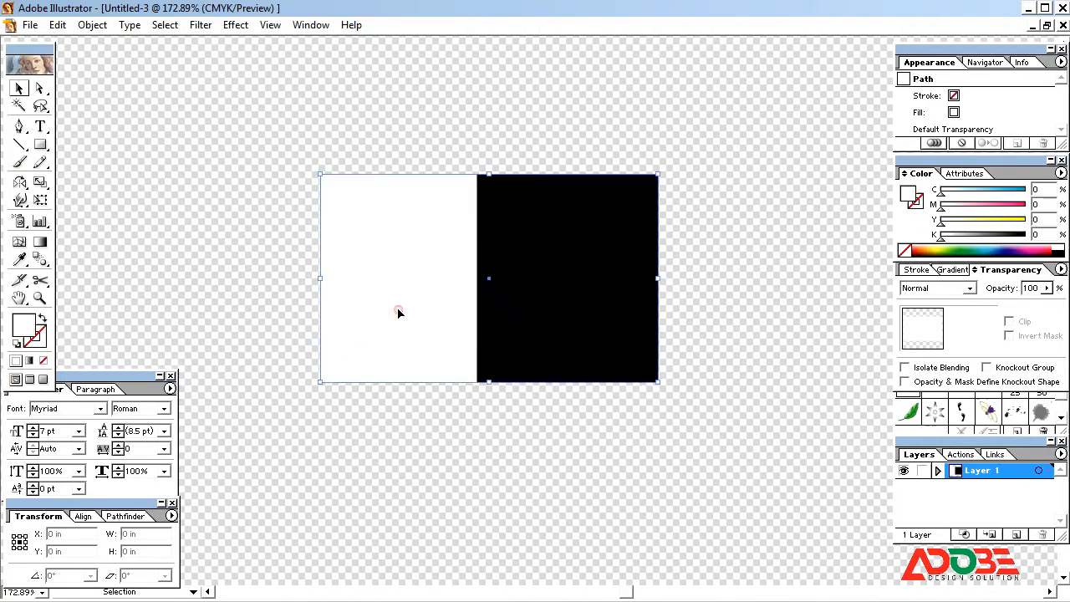
{"action": "left_click", "coordinate": [57, 24]}
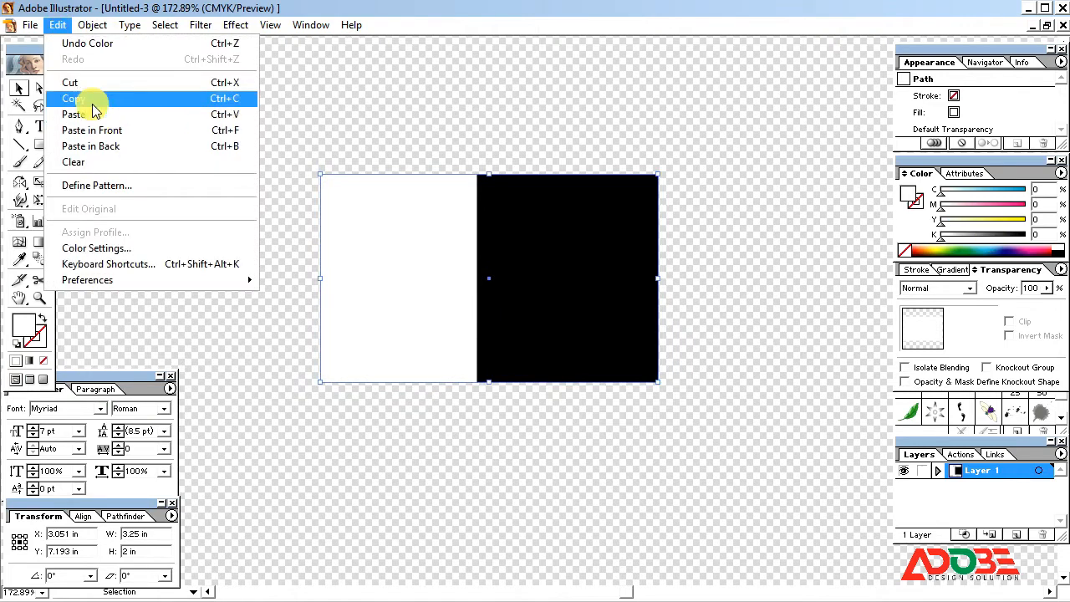
{"action": "left_click", "coordinate": [92, 103]}
{"action": "left_click", "coordinate": [58, 24]}
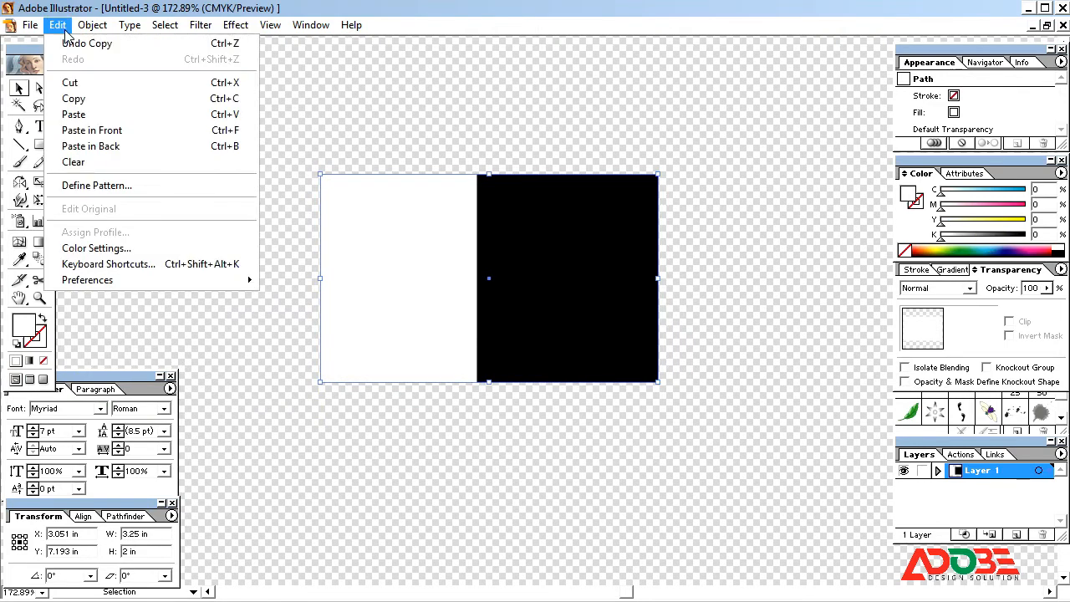
{"action": "left_click", "coordinate": [112, 131]}
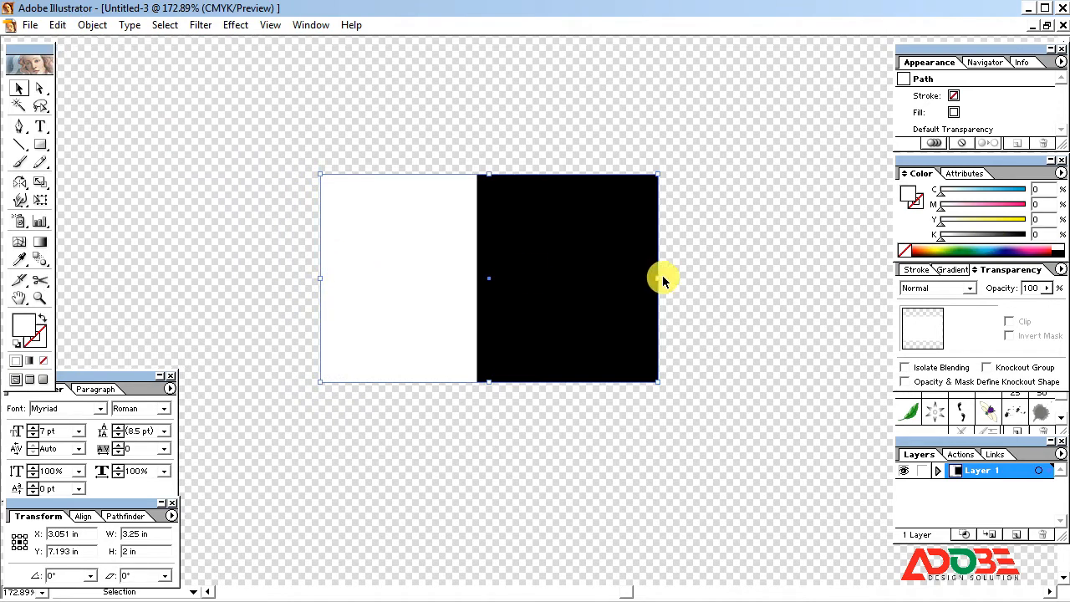
{"action": "left_click_drag", "start_coordinate": [660, 278], "coordinate": [344, 287]}
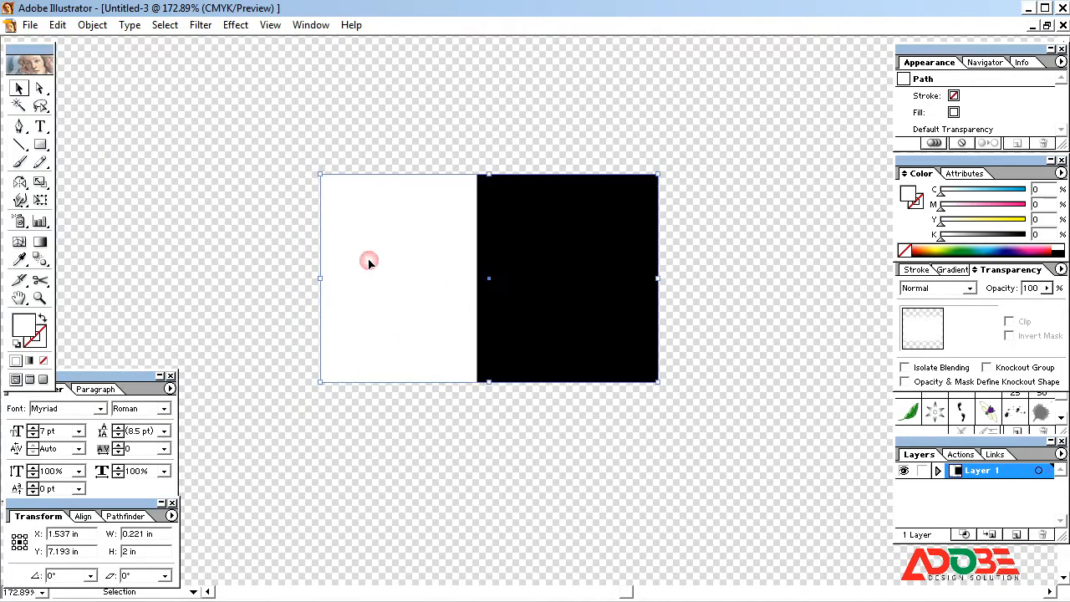
Fill the narrow strip at the card's left edge with black (K 100) and reduce its width to about 0.2 in.
{"action": "left_click", "coordinate": [981, 235]}
{"action": "left_click", "coordinate": [1060, 249]}
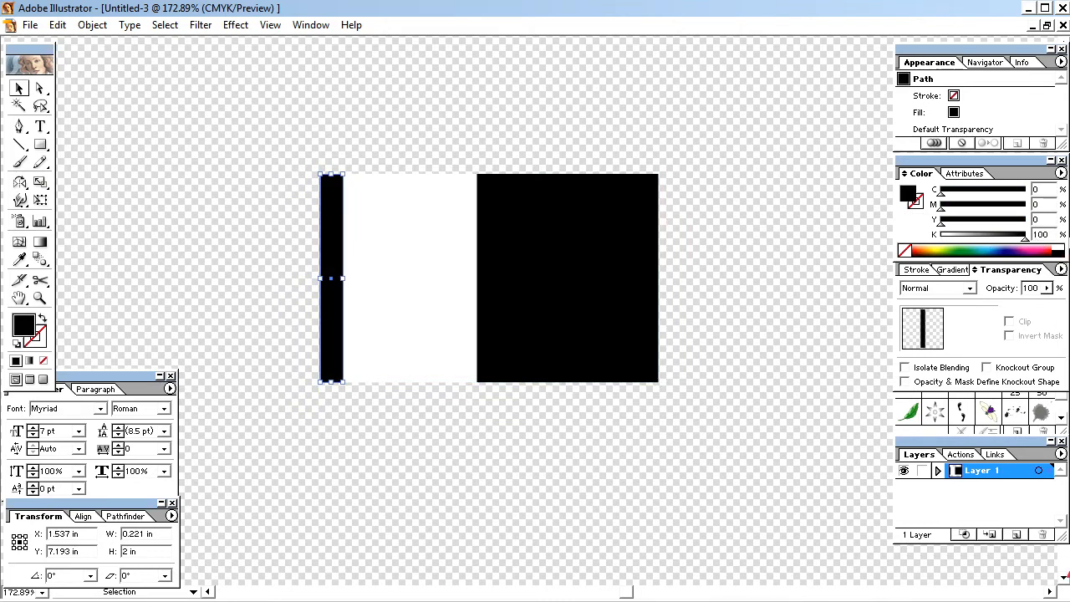
{"action": "left_click", "coordinate": [444, 334]}
{"action": "left_click", "coordinate": [334, 276]}
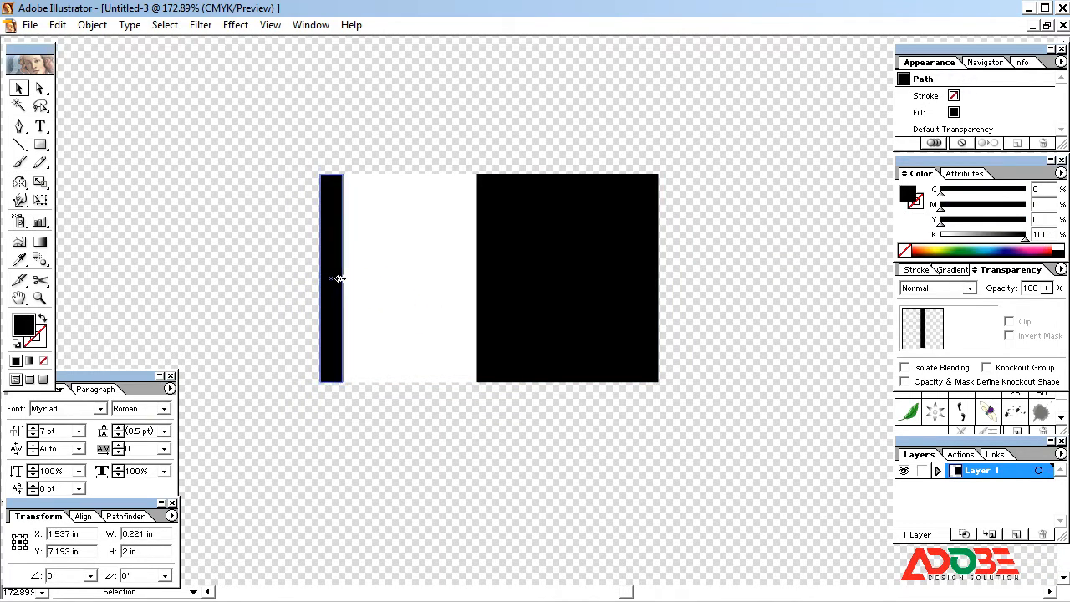
{"action": "left_click_drag", "start_coordinate": [339, 279], "coordinate": [338, 277]}
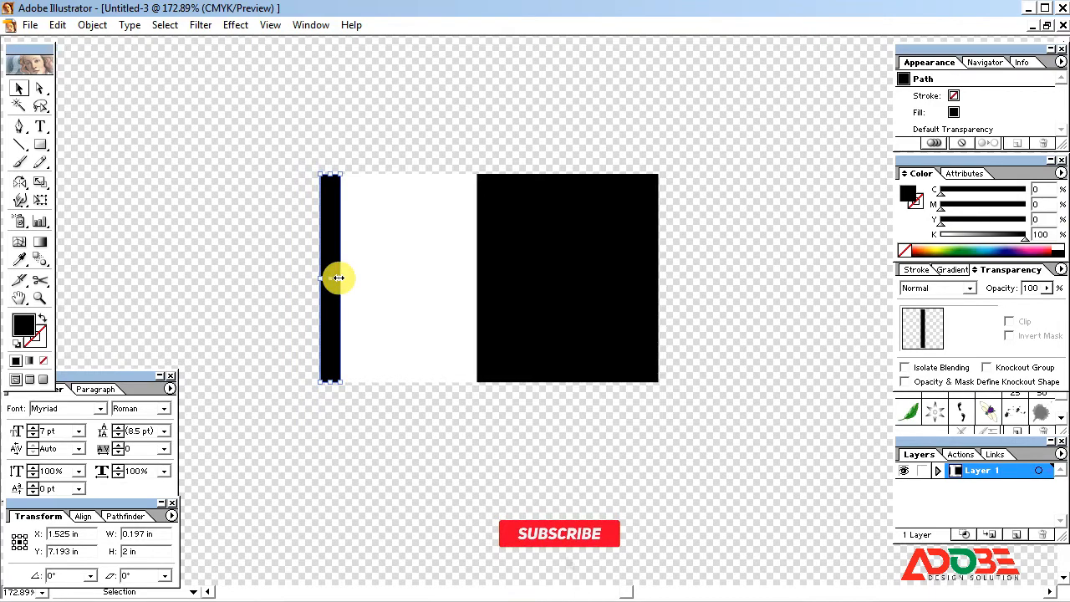
{"action": "left_click", "coordinate": [251, 185]}
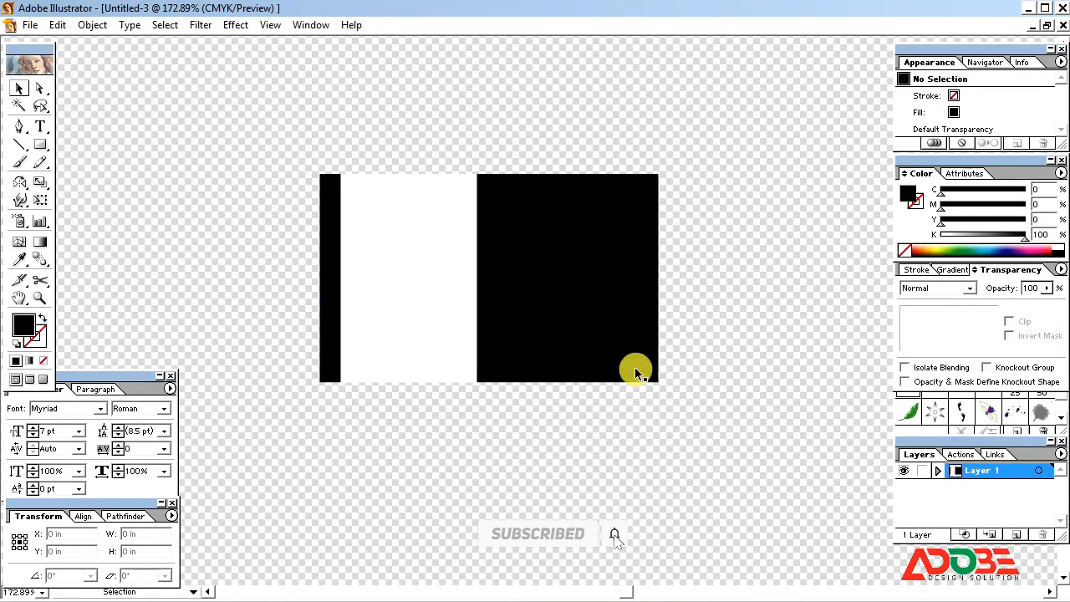
Copy the large black rectangle, paste it in front, and shrink the copy from its right edge to a strip about 0.21 in wide.
{"action": "left_click", "coordinate": [538, 293]}
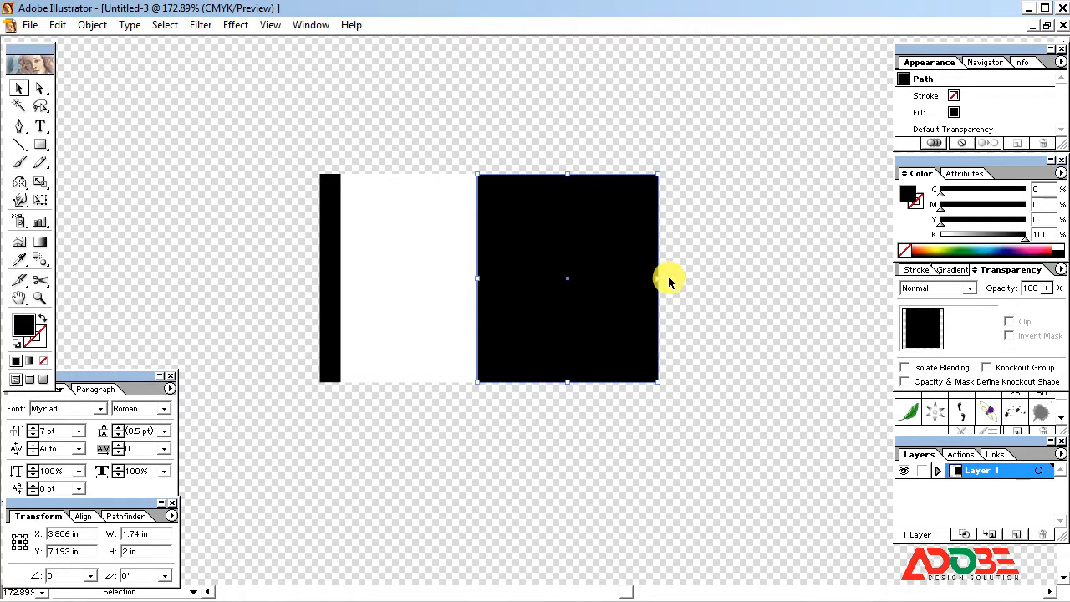
{"action": "left_click", "coordinate": [58, 25]}
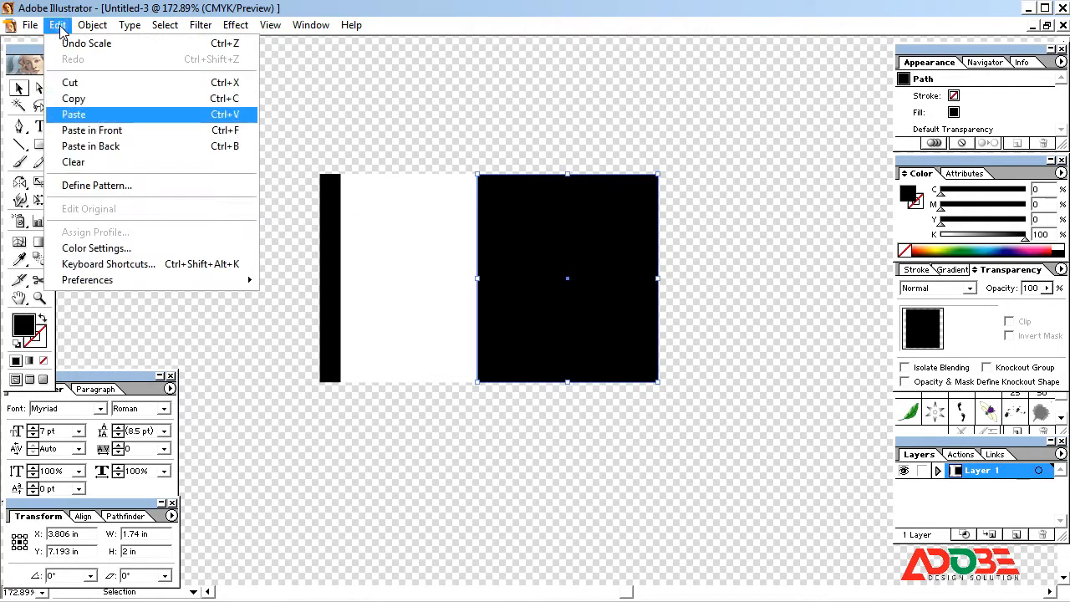
{"action": "left_click", "coordinate": [81, 98]}
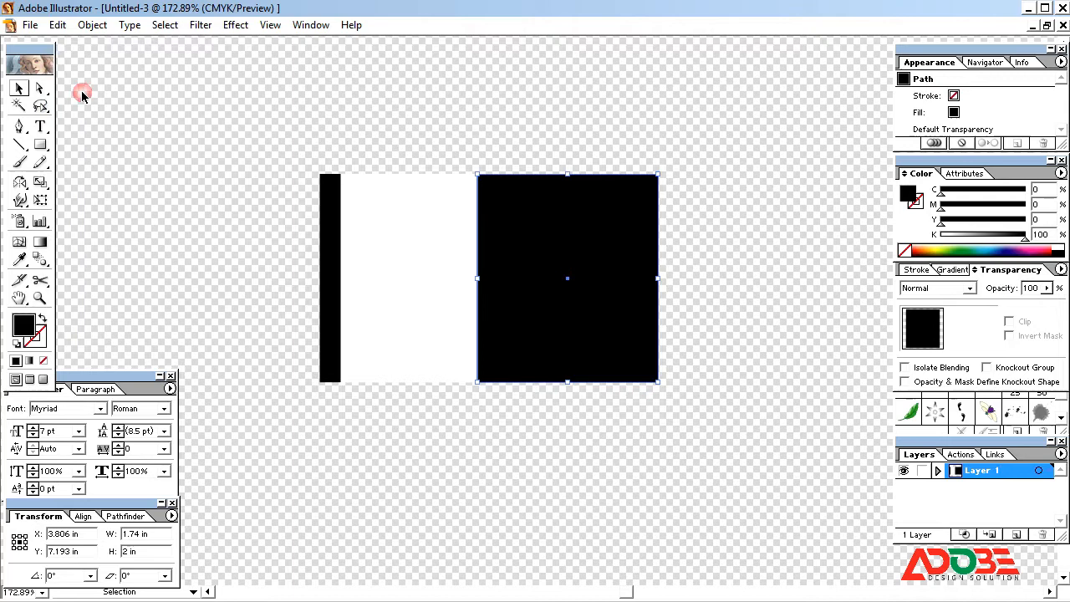
{"action": "left_click", "coordinate": [57, 26]}
{"action": "left_click", "coordinate": [102, 131]}
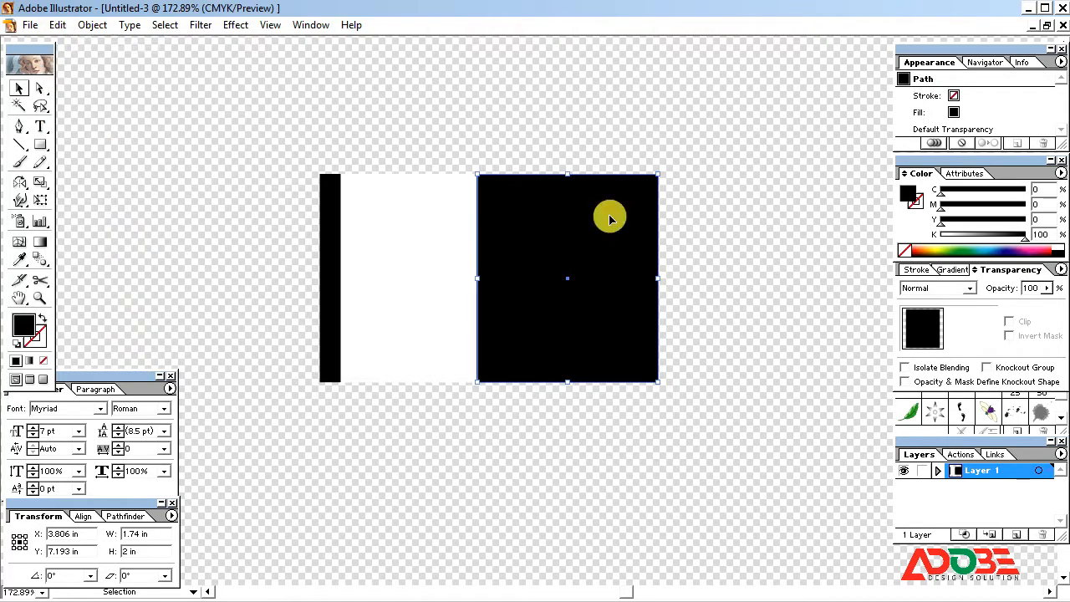
{"action": "left_click_drag", "start_coordinate": [657, 280], "coordinate": [500, 274]}
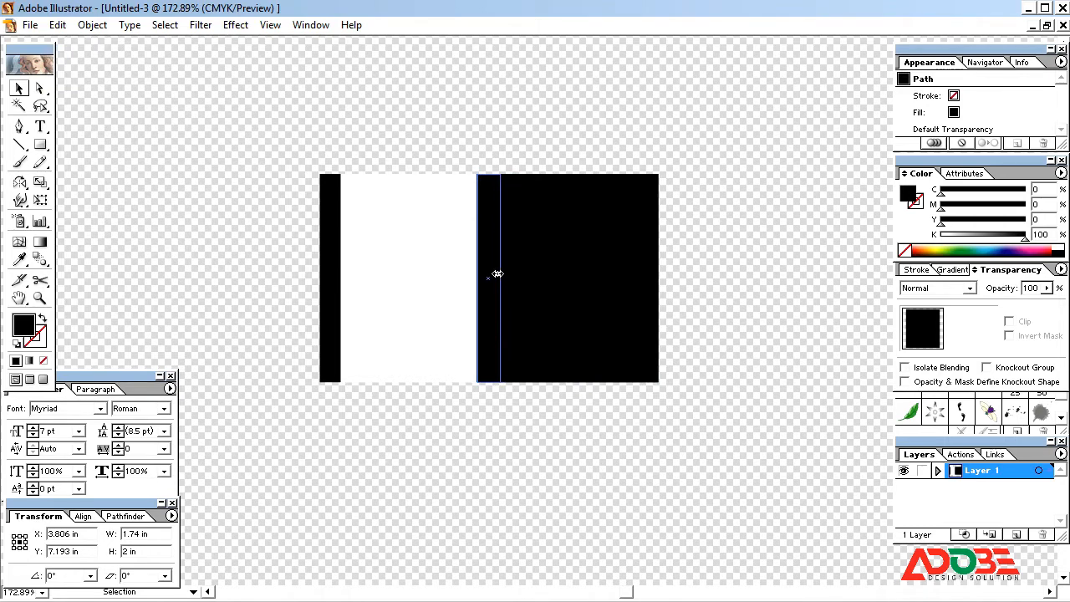
{"action": "left_click_drag", "start_coordinate": [497, 274], "coordinate": [498, 276]}
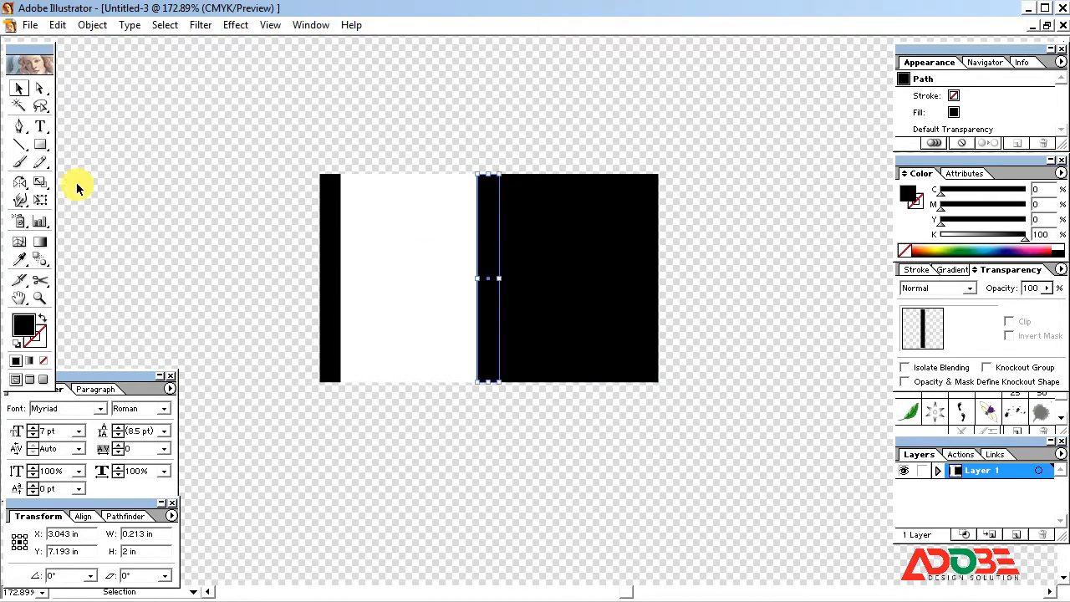
{"action": "left_click", "coordinate": [100, 176]}
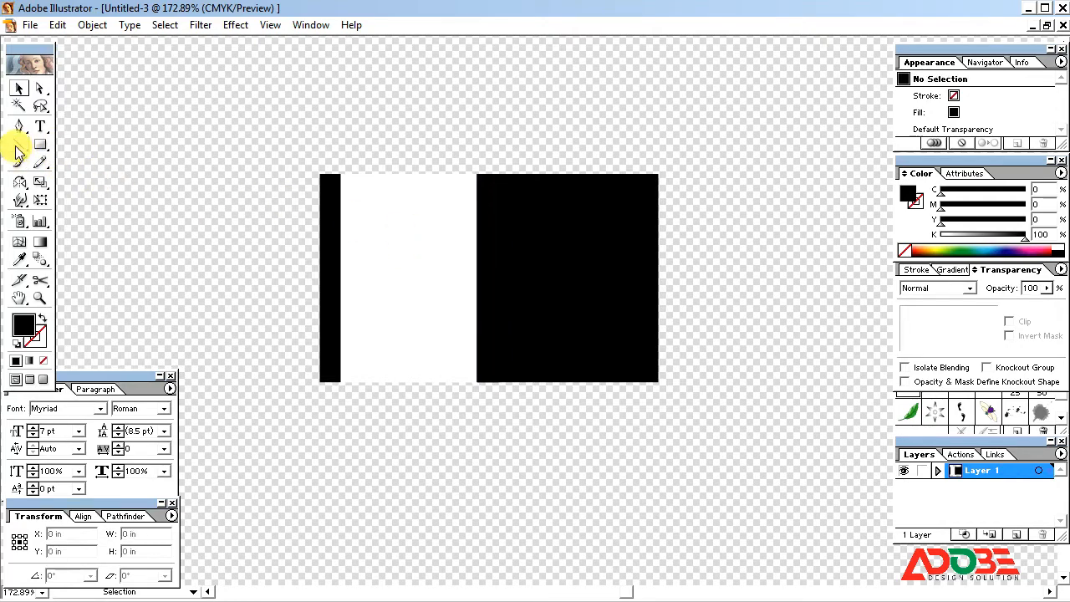
Draw a horizontal line about 0.59 in long across the upper part of the narrow strip and divide the strip along it with Pathfinder.
{"action": "left_click", "coordinate": [19, 145]}
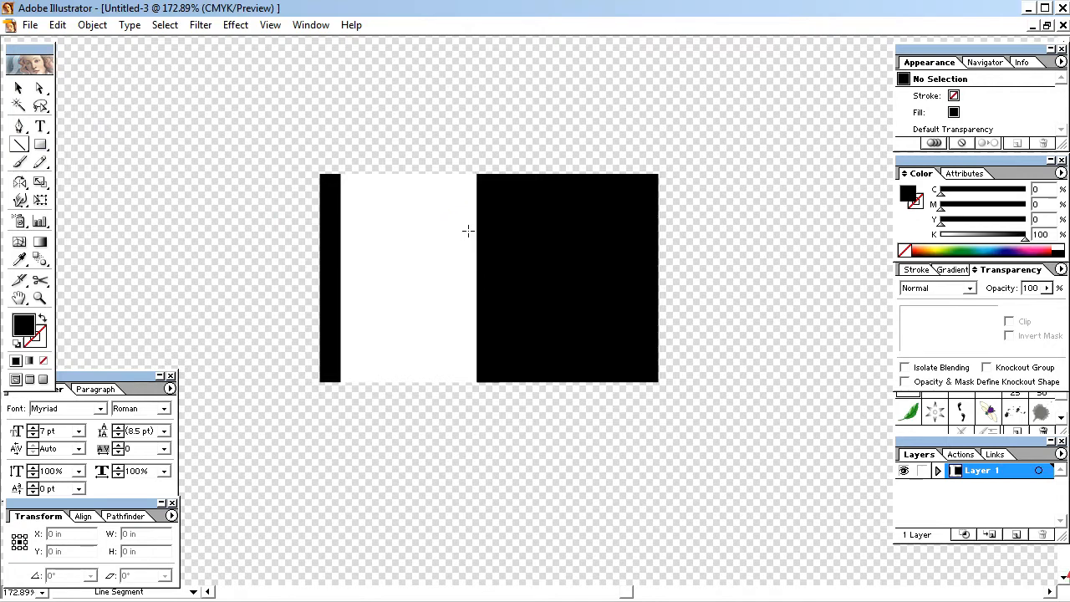
{"action": "left_click_drag", "start_coordinate": [468, 230], "coordinate": [530, 232]}
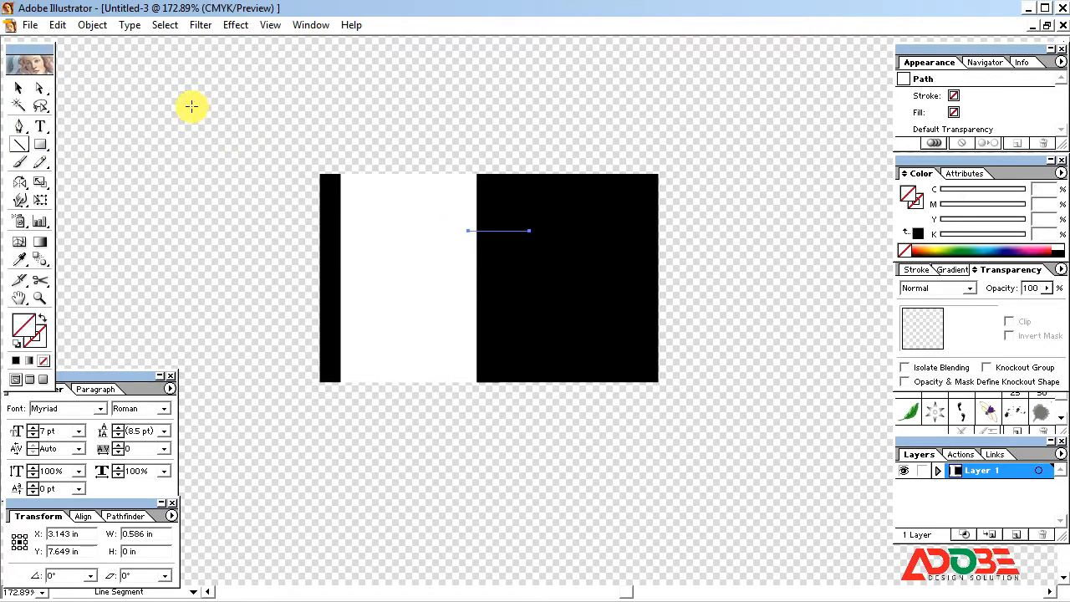
{"action": "left_click", "coordinate": [18, 89]}
{"action": "left_click", "coordinate": [488, 207], "text": "shift"}
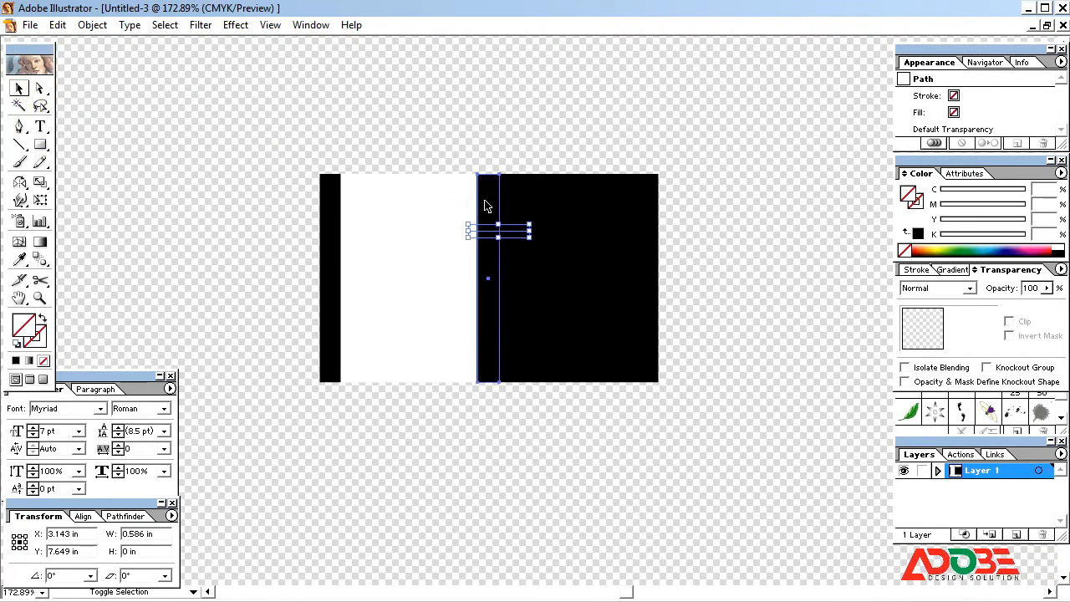
{"action": "left_click", "coordinate": [124, 517]}
{"action": "left_click", "coordinate": [20, 575]}
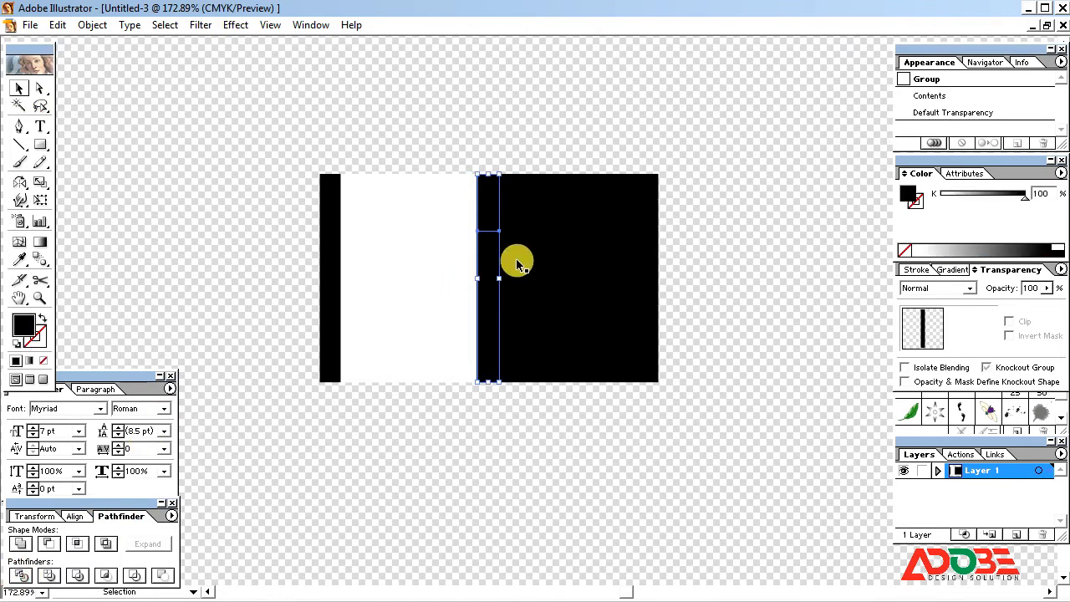
Ungroup the divided strip and delete its lower piece.
{"action": "right_click", "coordinate": [489, 258]}
{"action": "left_click", "coordinate": [512, 304]}
{"action": "left_click", "coordinate": [715, 297]}
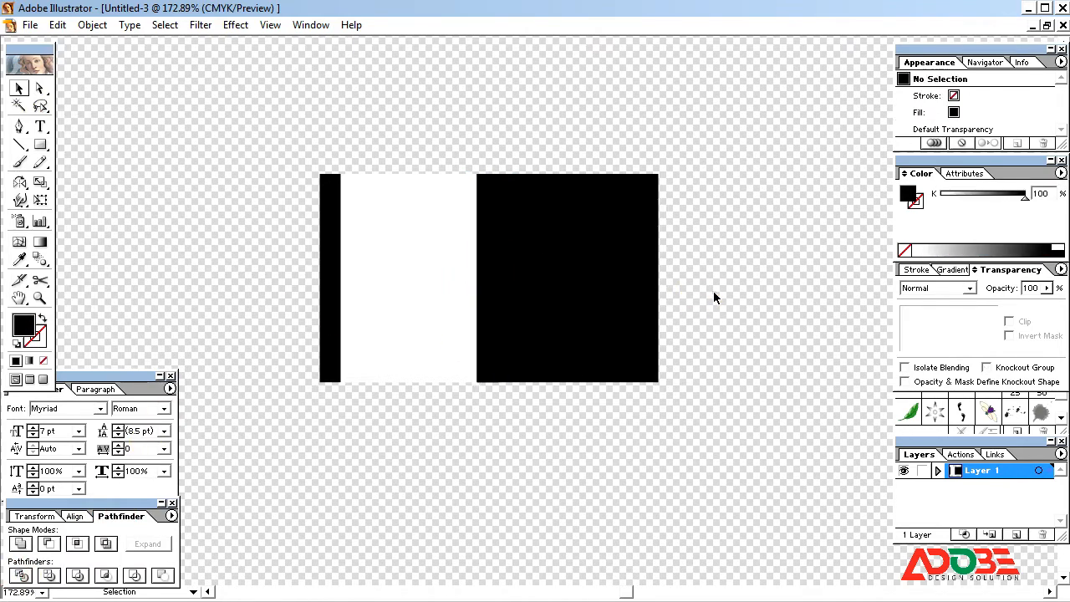
{"action": "left_click", "coordinate": [488, 287]}
{"action": "key", "text": "Delete"}
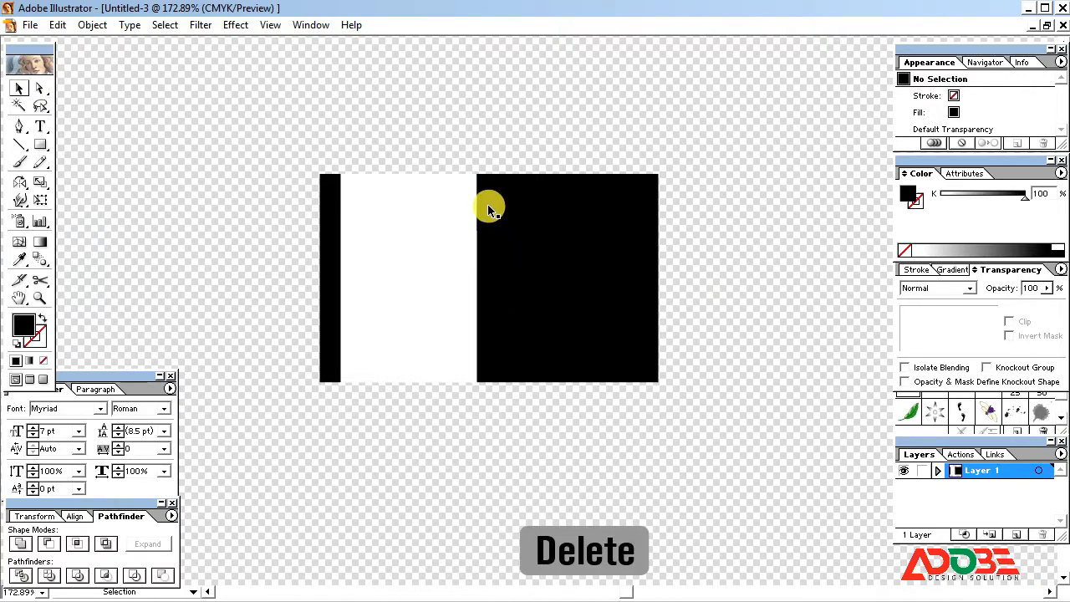
Nudge the remaining upper piece left so it overhangs the large black panel's left edge.
{"action": "left_click", "coordinate": [489, 209]}
{"action": "key", "text": "Left"}
{"action": "key", "text": "Left"}
{"action": "key", "text": "Left"}
{"action": "key", "text": "Left"}
{"action": "key", "text": "Left"}
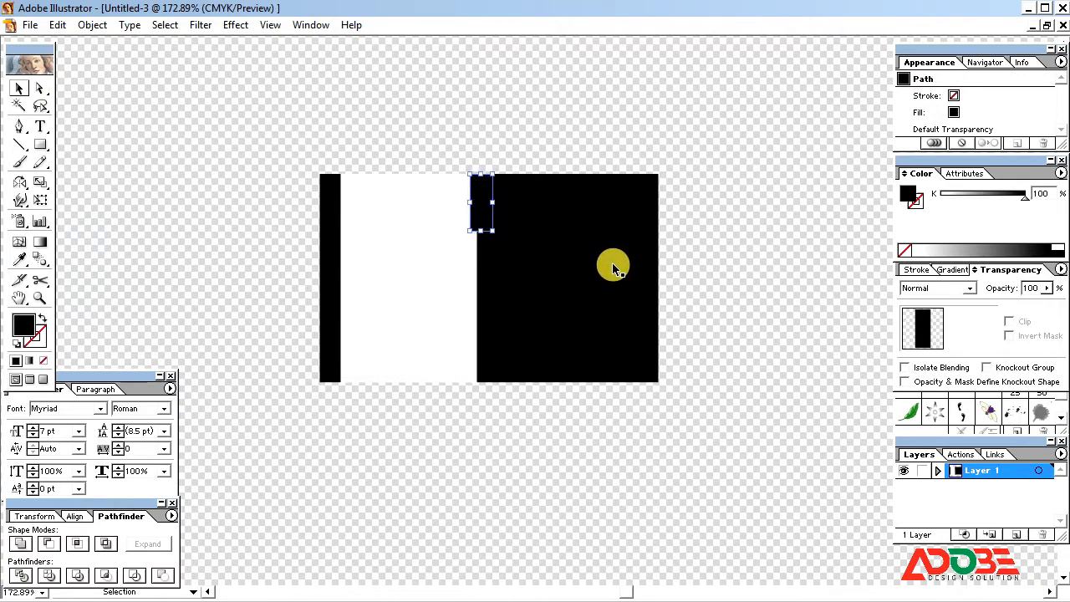
Fill the small upper piece with CMYK red (M 100, Y 100, K 0) and nudge it slightly further left.
{"action": "left_click", "coordinate": [1060, 173]}
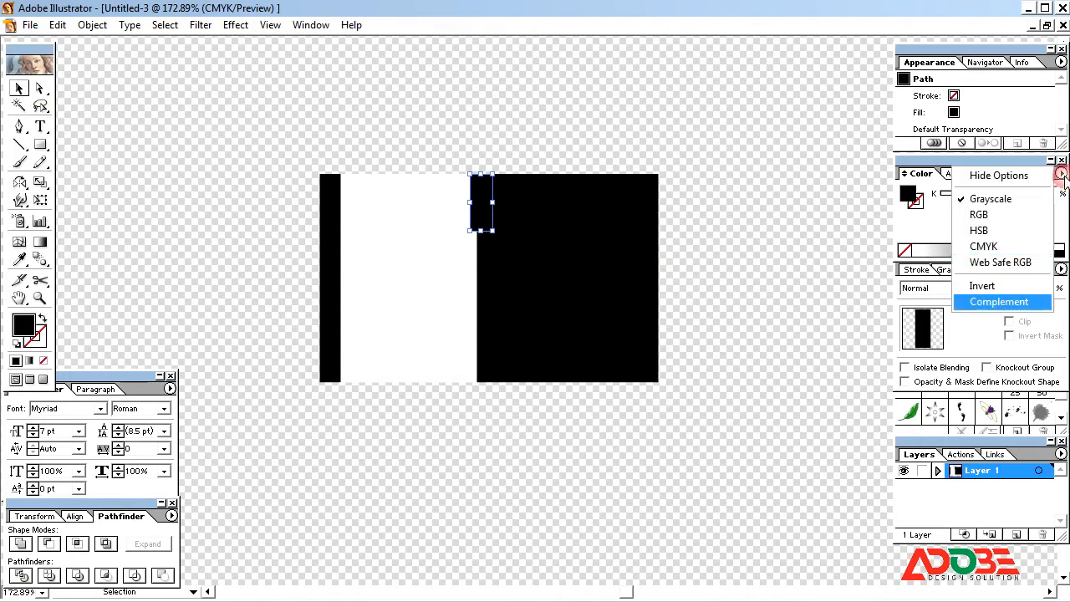
{"action": "left_click", "coordinate": [977, 246]}
{"action": "left_click_drag", "start_coordinate": [980, 238], "coordinate": [875, 246]}
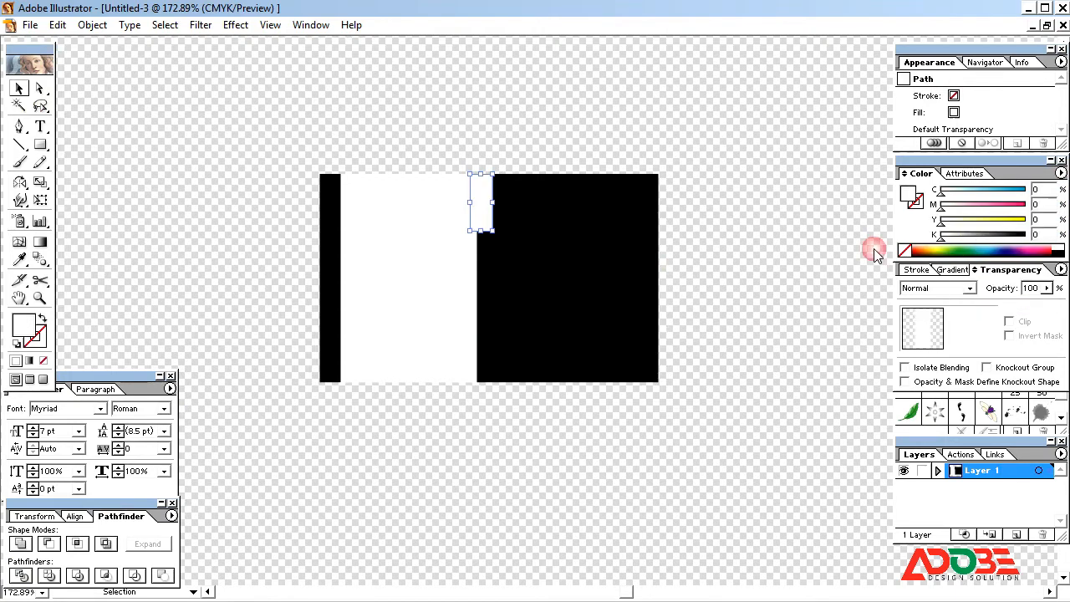
{"action": "left_click_drag", "start_coordinate": [993, 205], "coordinate": [1032, 221]}
{"action": "left_click", "coordinate": [758, 246]}
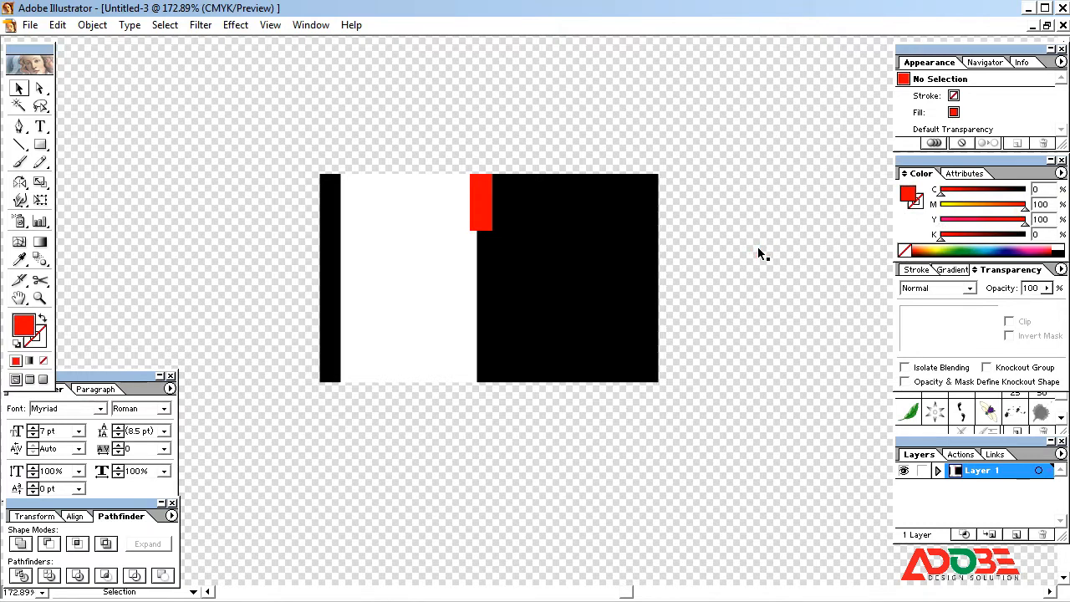
{"action": "left_click", "coordinate": [473, 209]}
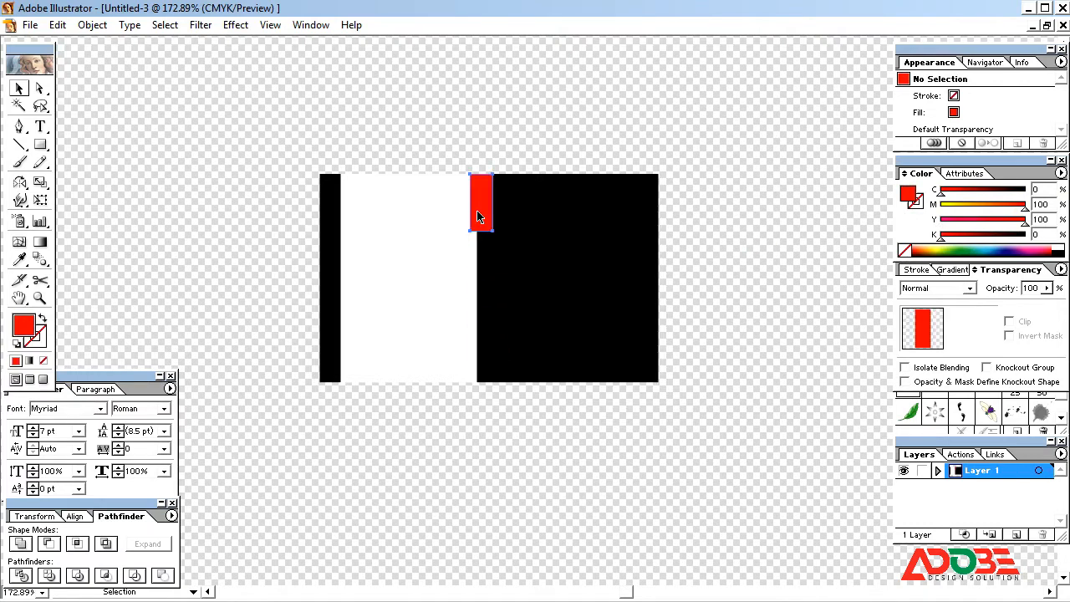
{"action": "left_click", "coordinate": [503, 145]}
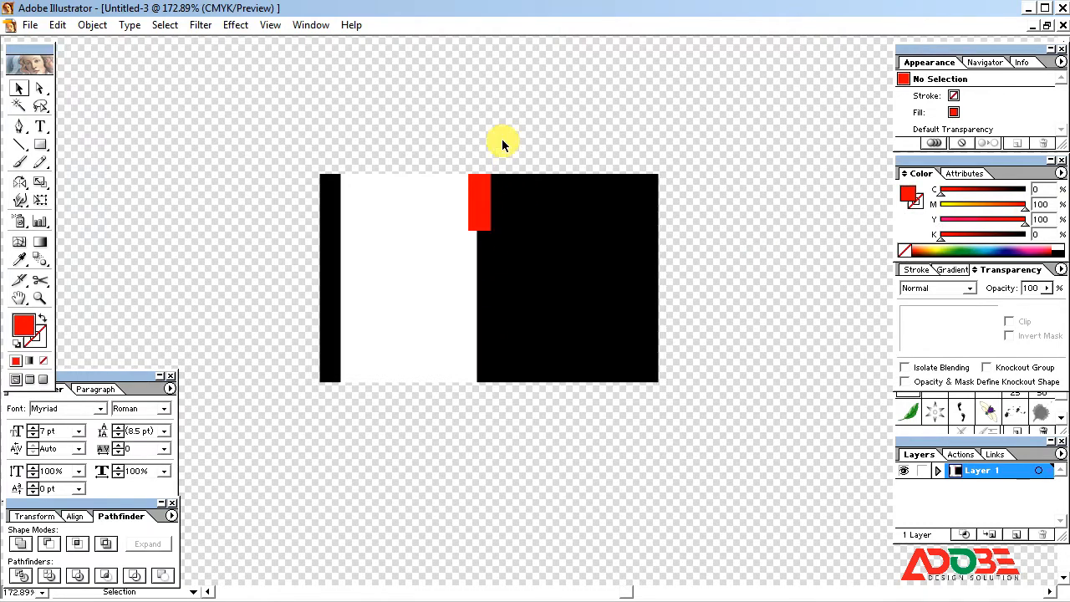
Copy the red rectangle and paste the copy directly in front of it.
{"action": "left_click", "coordinate": [478, 221]}
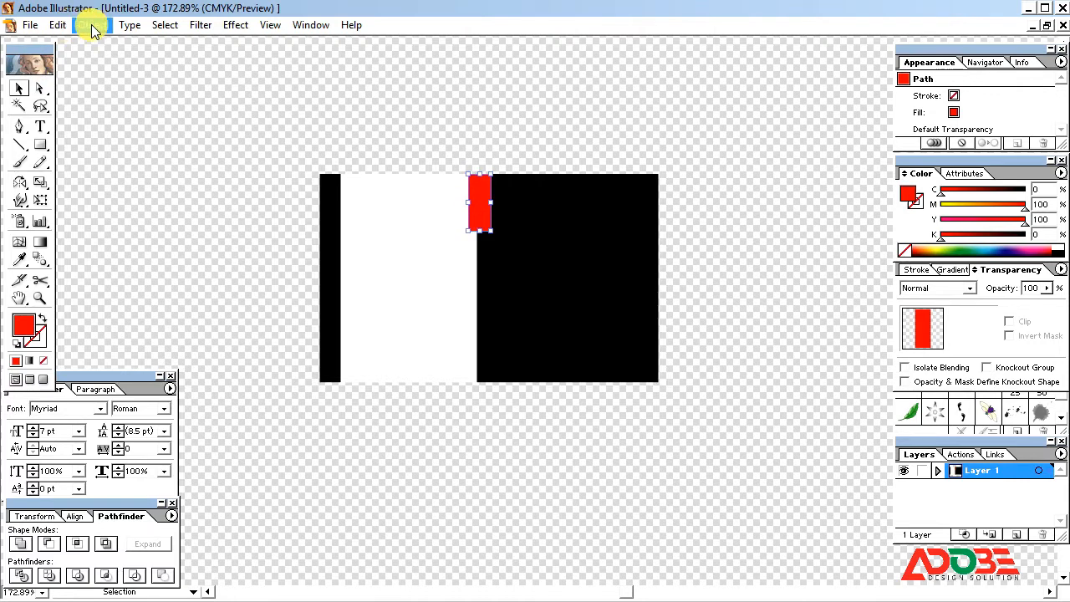
{"action": "left_click", "coordinate": [59, 25]}
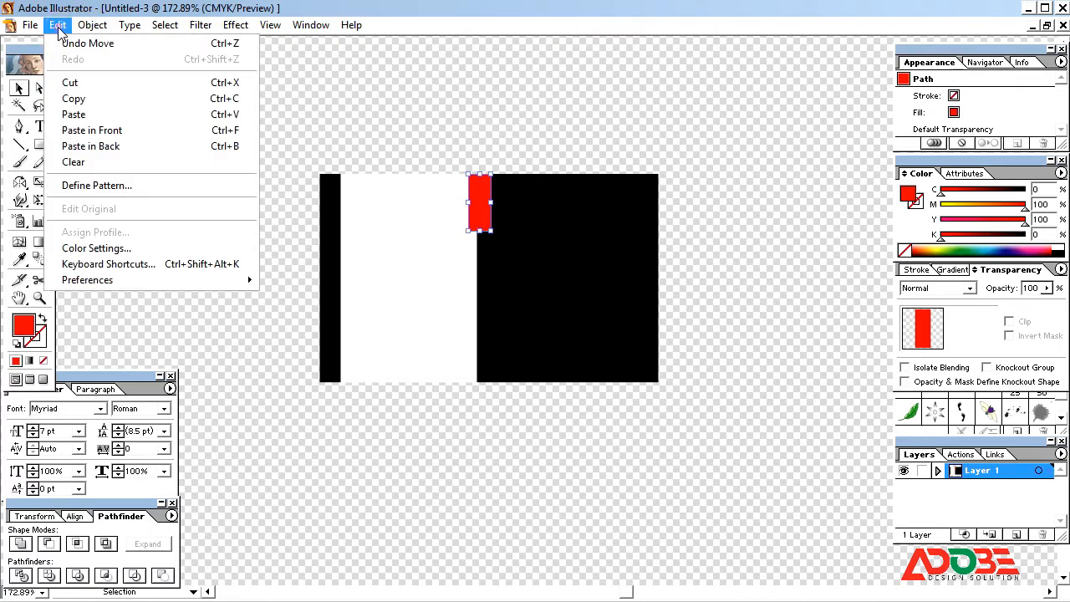
{"action": "left_click", "coordinate": [84, 97]}
{"action": "left_click", "coordinate": [58, 25]}
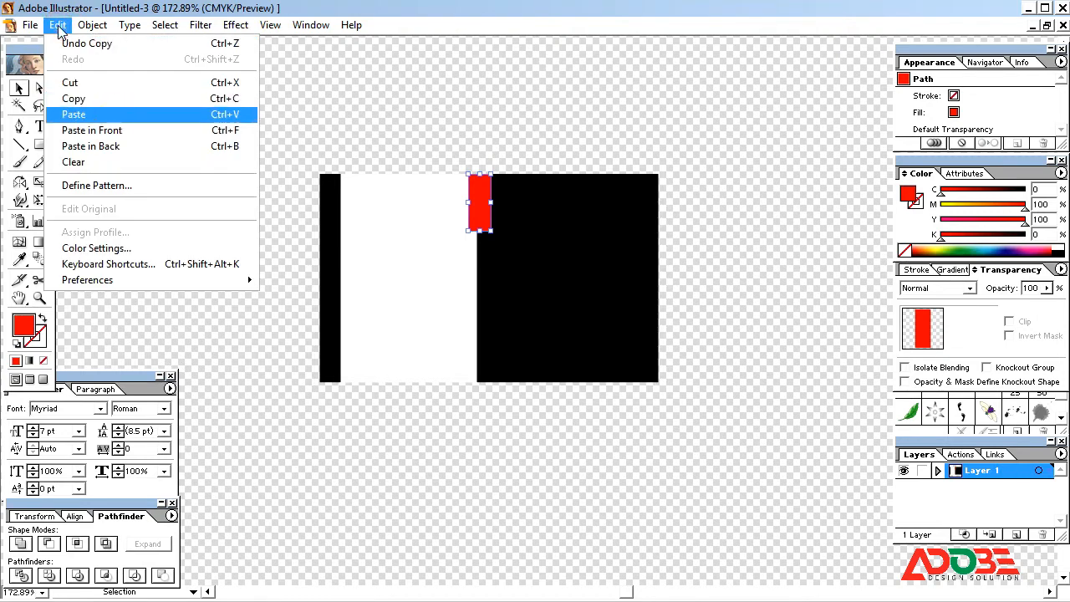
{"action": "left_click", "coordinate": [113, 133]}
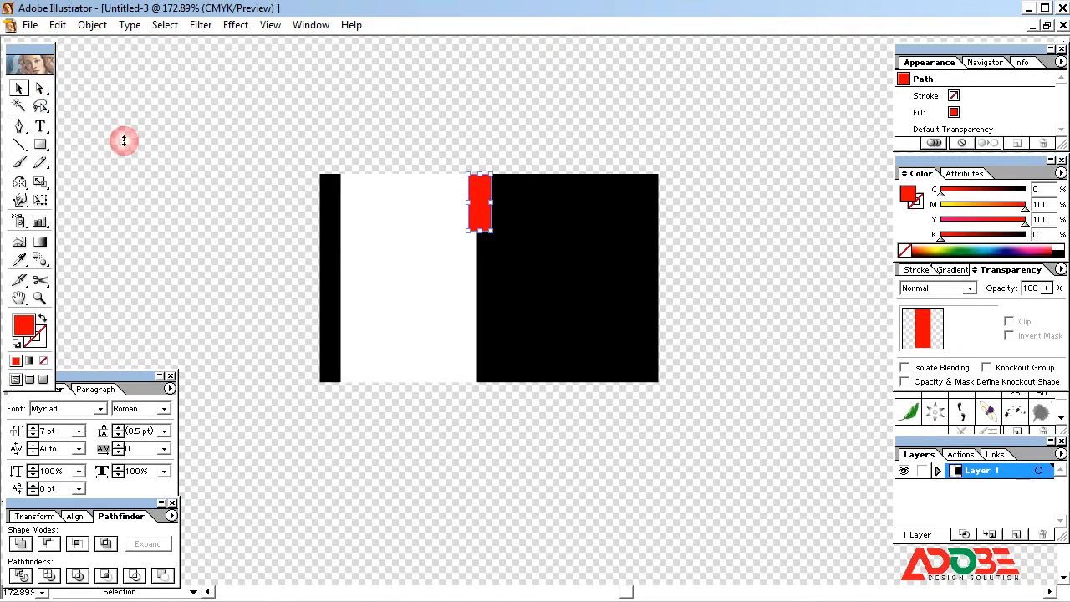
{"action": "left_click", "coordinate": [502, 94]}
{"action": "left_click", "coordinate": [484, 217]}
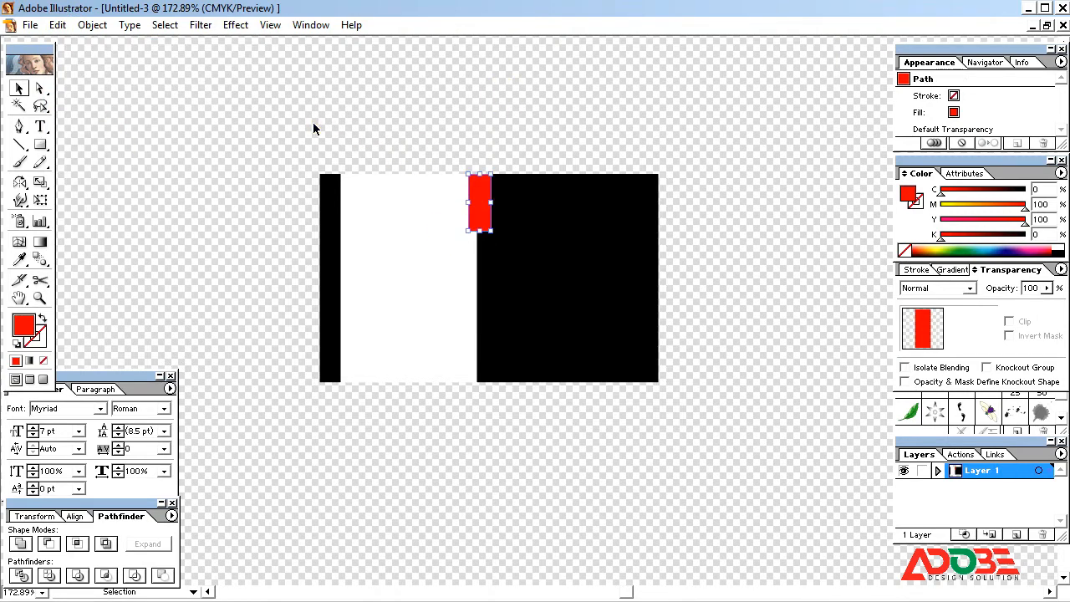
{"action": "left_click", "coordinate": [313, 128]}
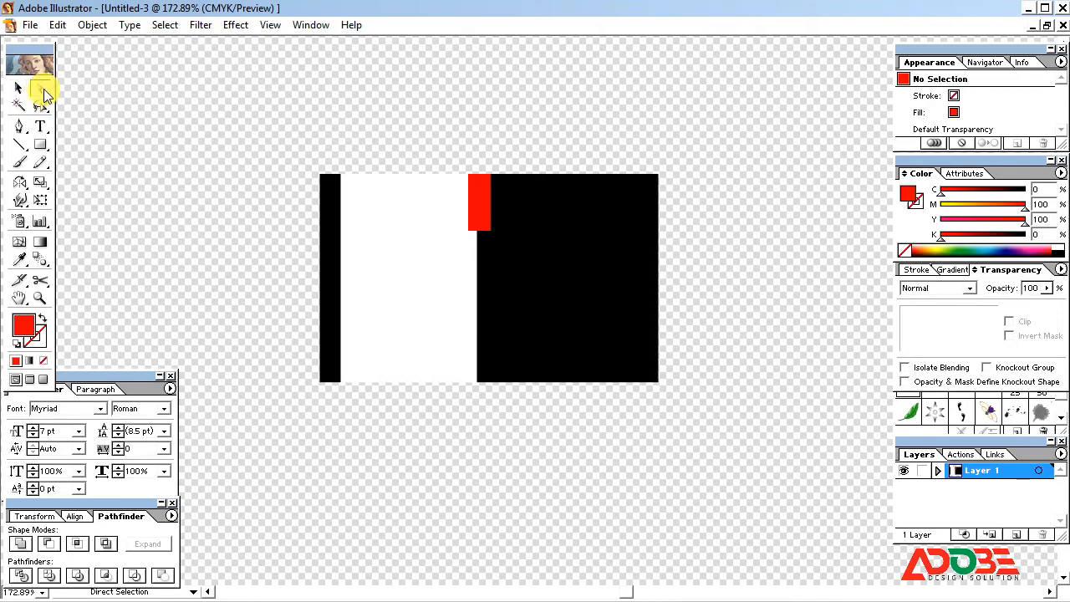
Move the lower-right anchor point of the red copy straight down to give it a slanted bottom edge.
{"action": "left_click", "coordinate": [491, 234]}
{"action": "left_click", "coordinate": [491, 234]}
{"action": "left_click", "coordinate": [491, 233]}
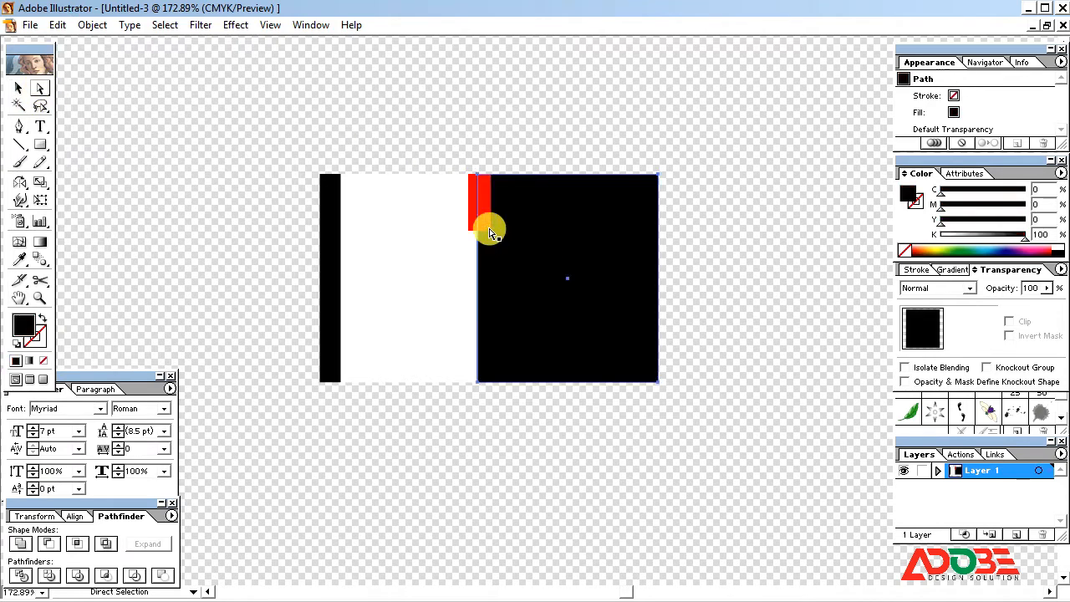
{"action": "left_click", "coordinate": [492, 235]}
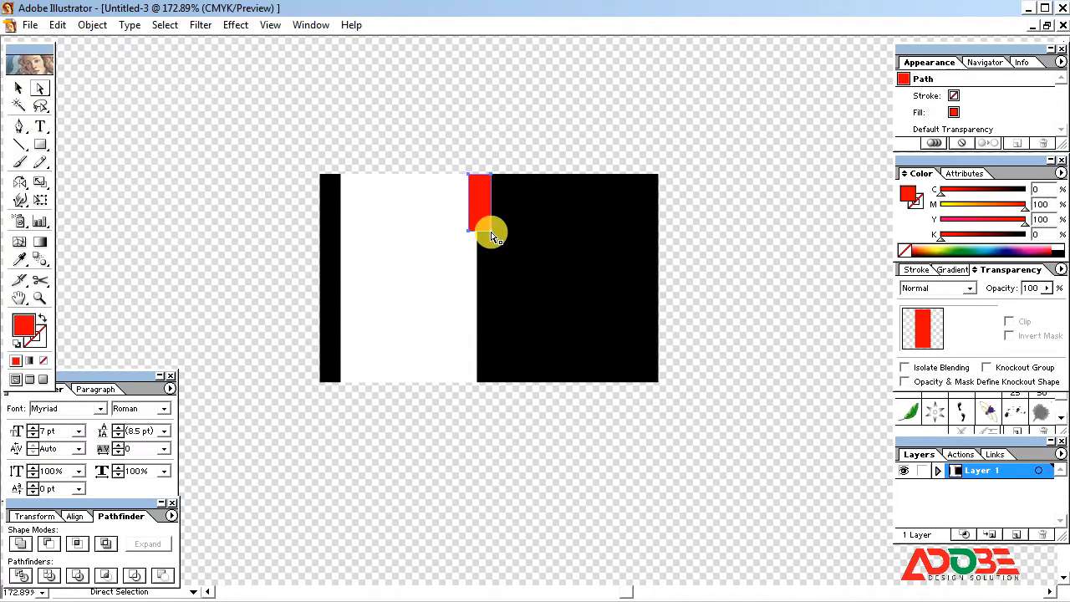
{"action": "left_click", "coordinate": [494, 132]}
{"action": "left_click", "coordinate": [491, 229]}
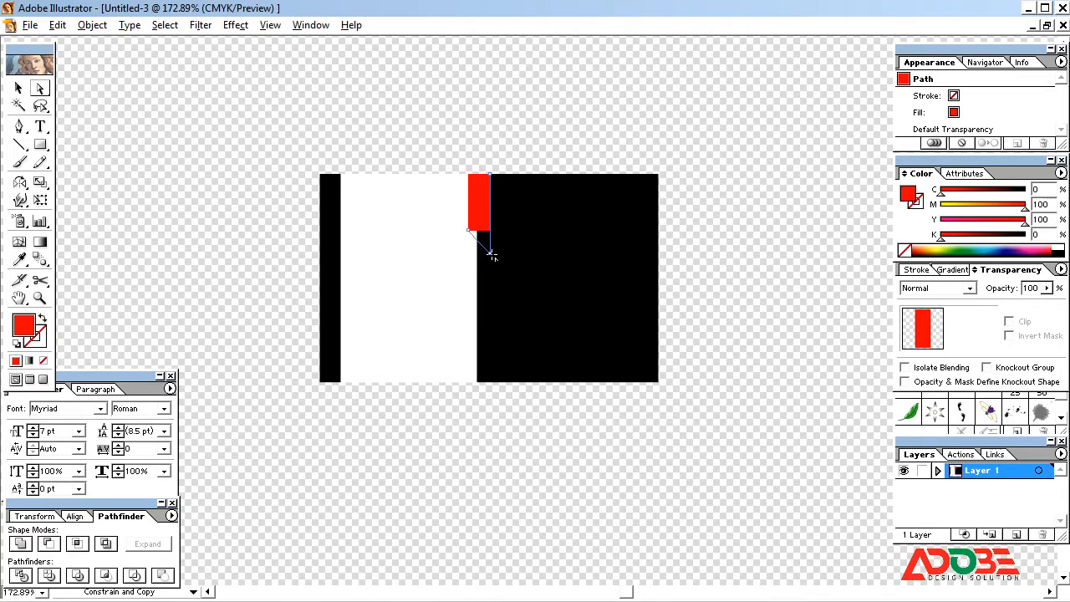
{"action": "left_click_drag", "start_coordinate": [494, 257], "coordinate": [491, 253]}
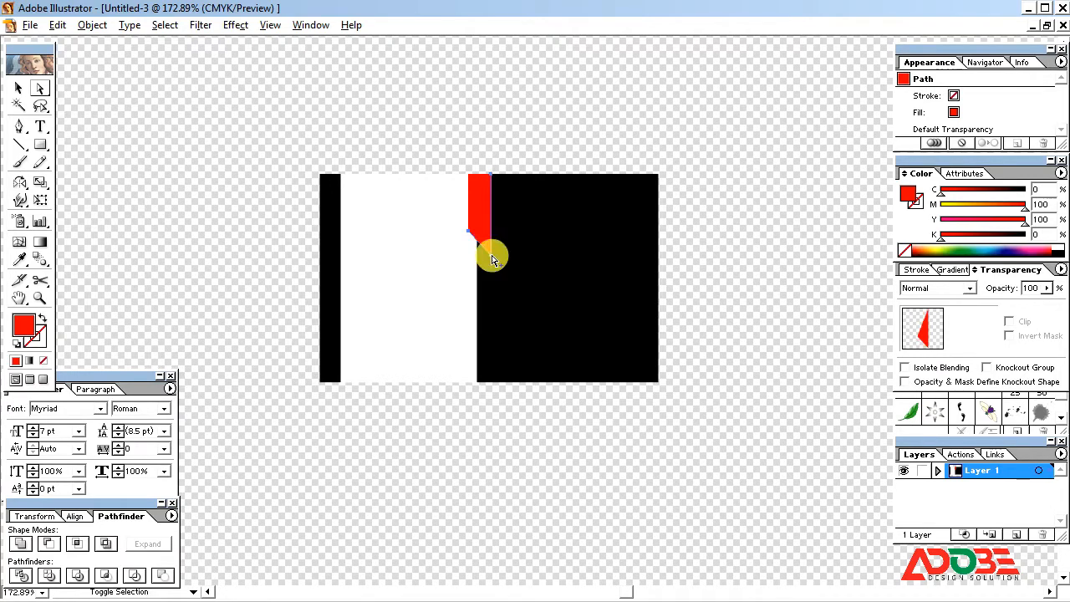
Set the slanted copy's cyan to 20% and send it behind the red rectangle and the black panel.
{"action": "left_click", "coordinate": [17, 89]}
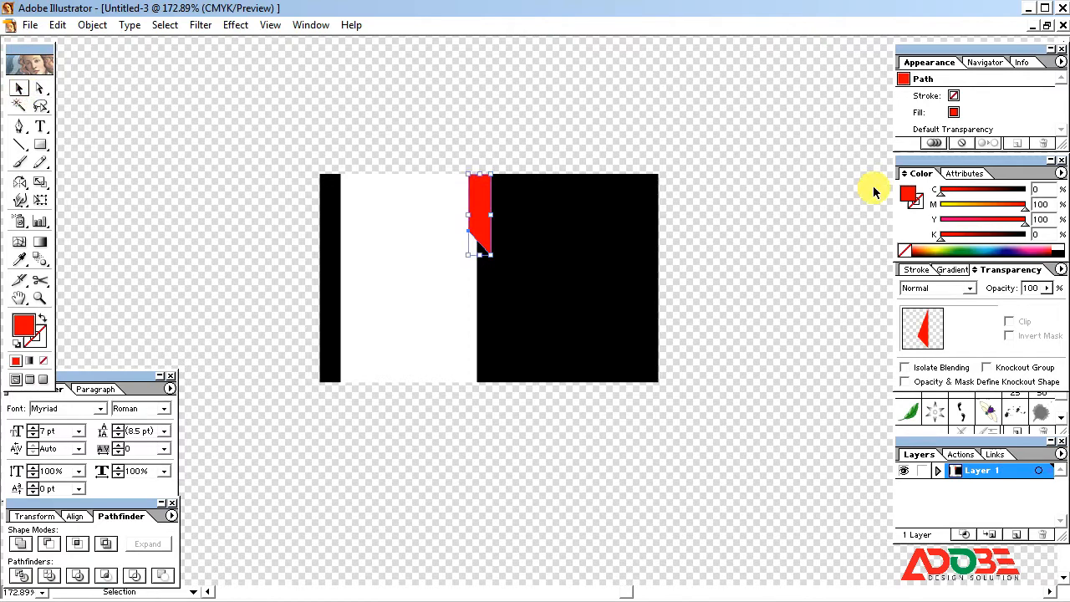
{"action": "left_click", "coordinate": [957, 193]}
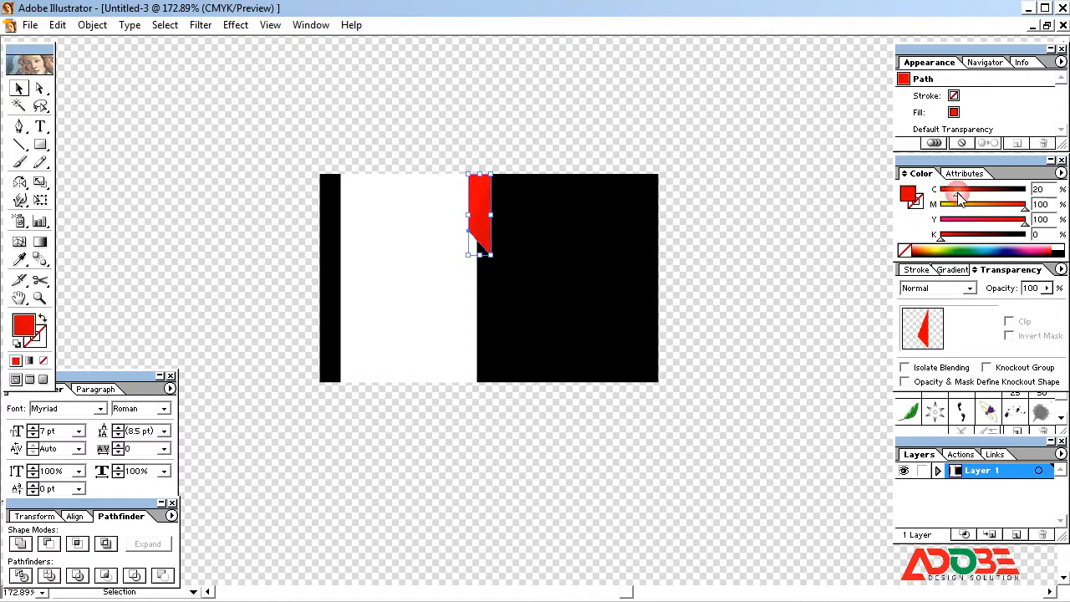
{"action": "left_click", "coordinate": [536, 130]}
{"action": "left_click", "coordinate": [489, 206]}
{"action": "key", "text": "ctrl+shift+bracketleft"}
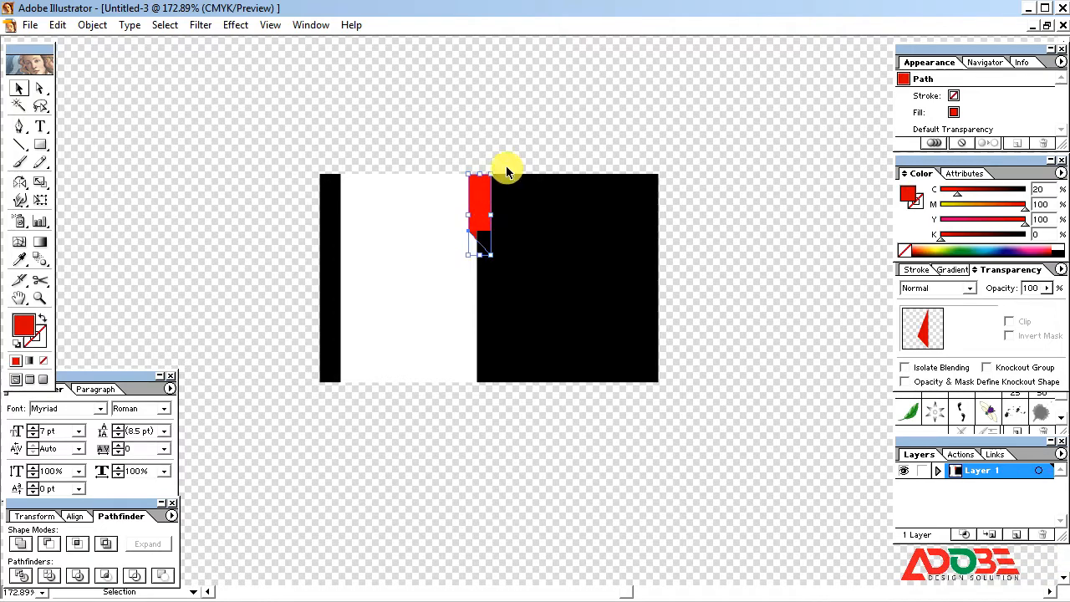
{"action": "left_click", "coordinate": [506, 142]}
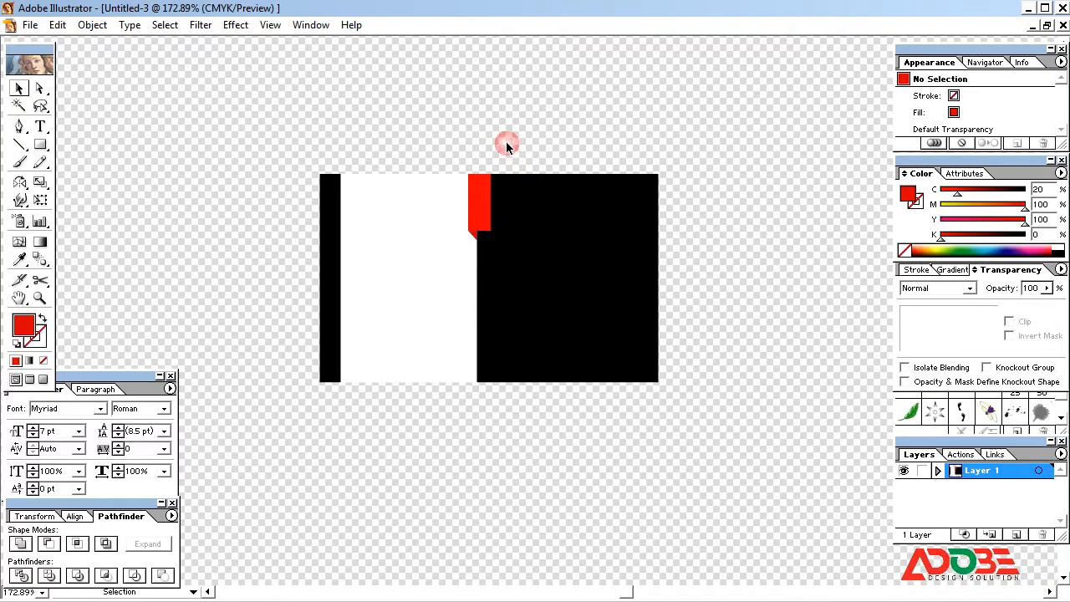
Select both red shapes and duplicate them straight down to near the bottom of the black panel's left edge.
{"action": "left_click", "coordinate": [478, 237]}
{"action": "left_click", "coordinate": [472, 236]}
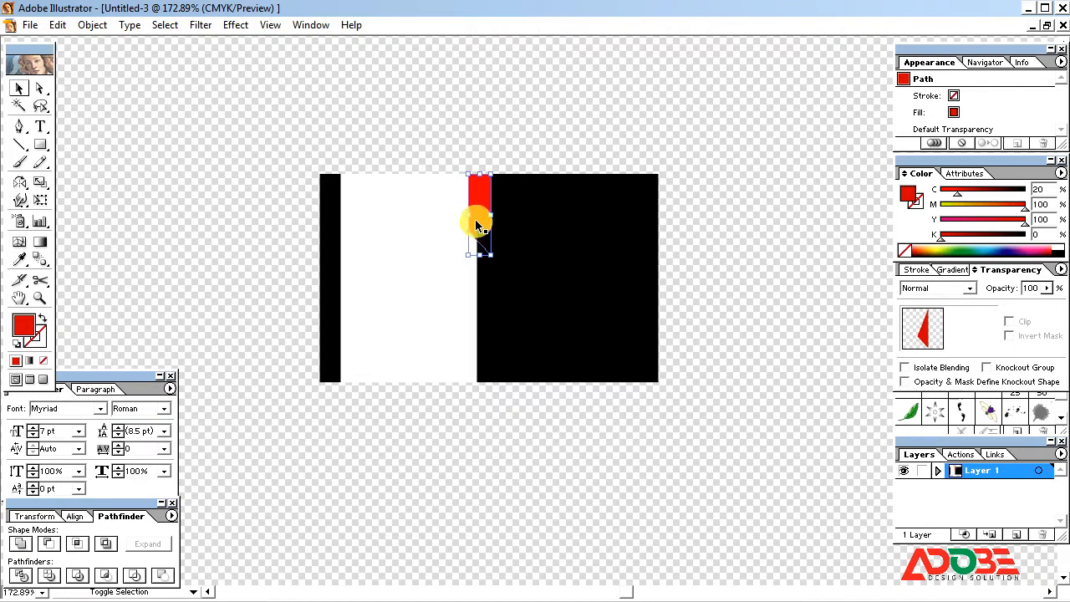
{"action": "left_click", "coordinate": [484, 220], "text": "shift"}
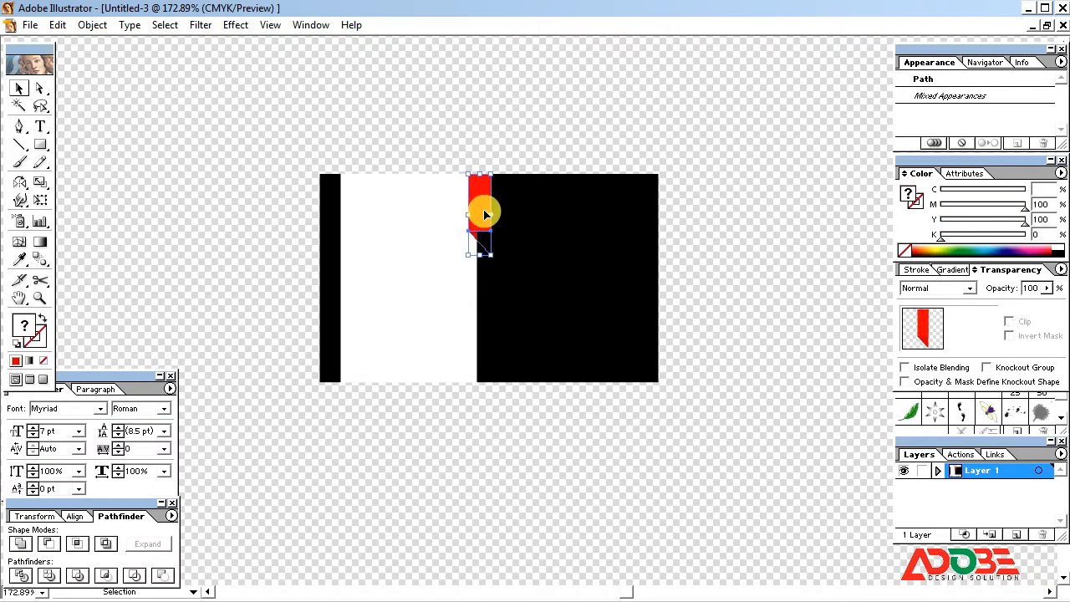
{"action": "left_click_drag", "start_coordinate": [485, 215], "coordinate": [484, 260]}
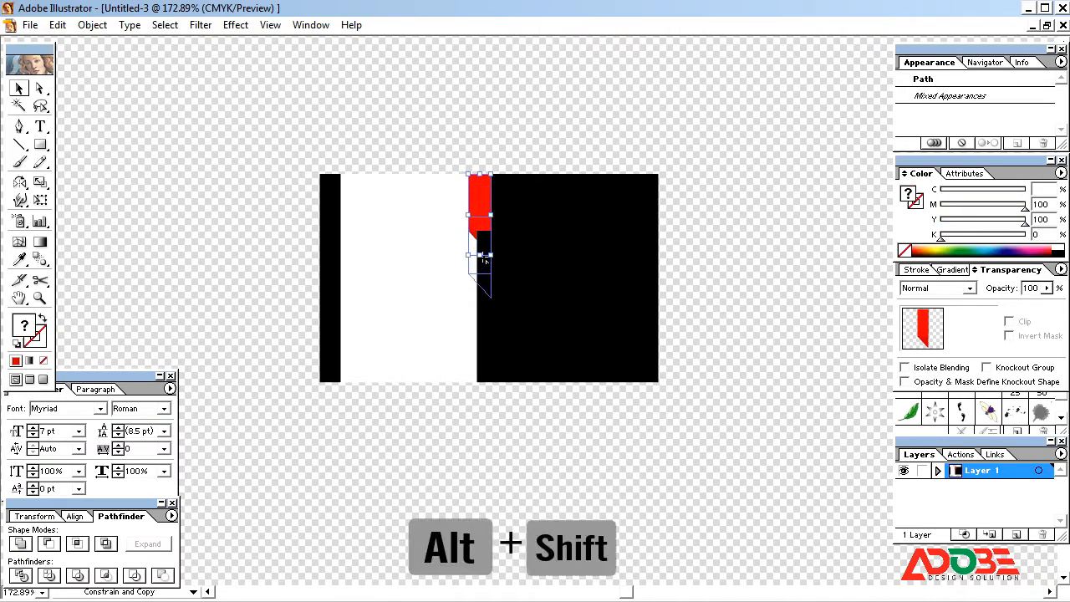
{"action": "left_click_drag", "start_coordinate": [473, 332], "coordinate": [473, 332]}
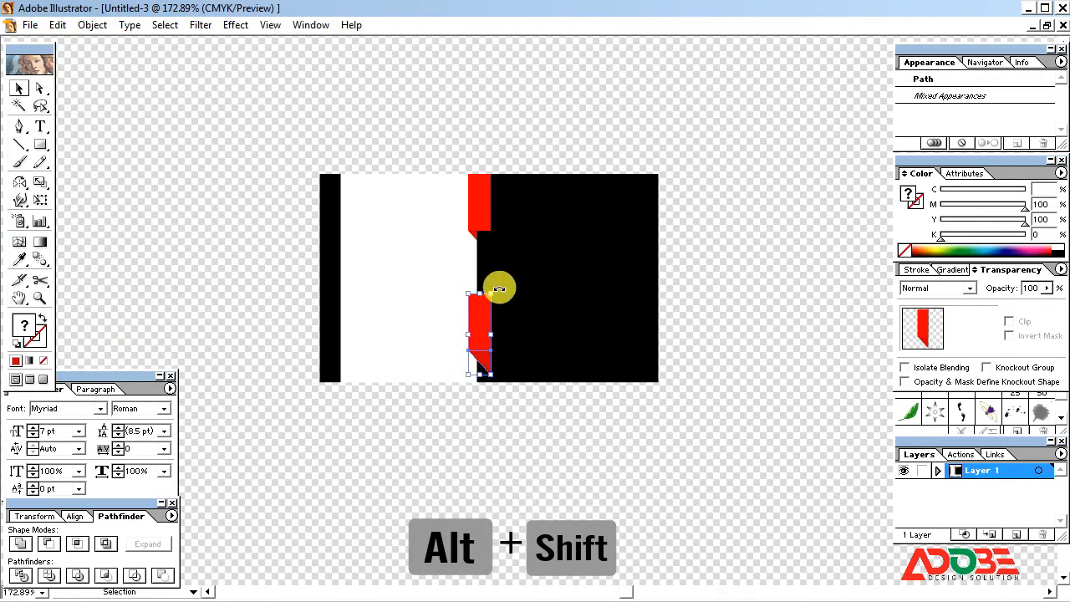
Rotate the duplicated red pair 180° and reflect it across the vertical axis.
{"action": "left_click", "coordinate": [490, 294]}
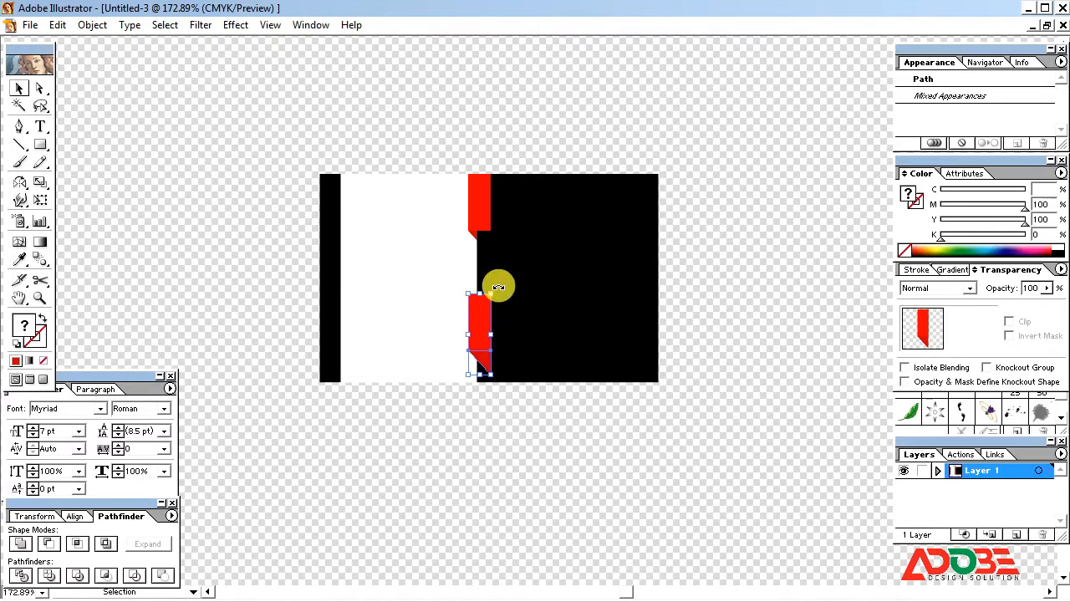
{"action": "left_click_drag", "start_coordinate": [498, 289], "coordinate": [451, 355]}
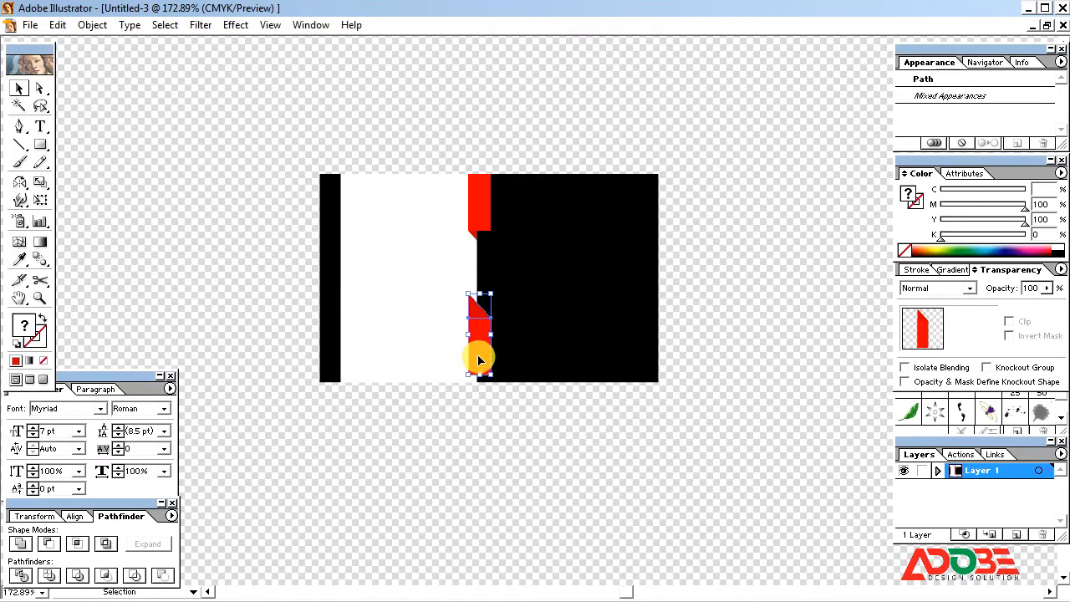
{"action": "double_click", "coordinate": [20, 183]}
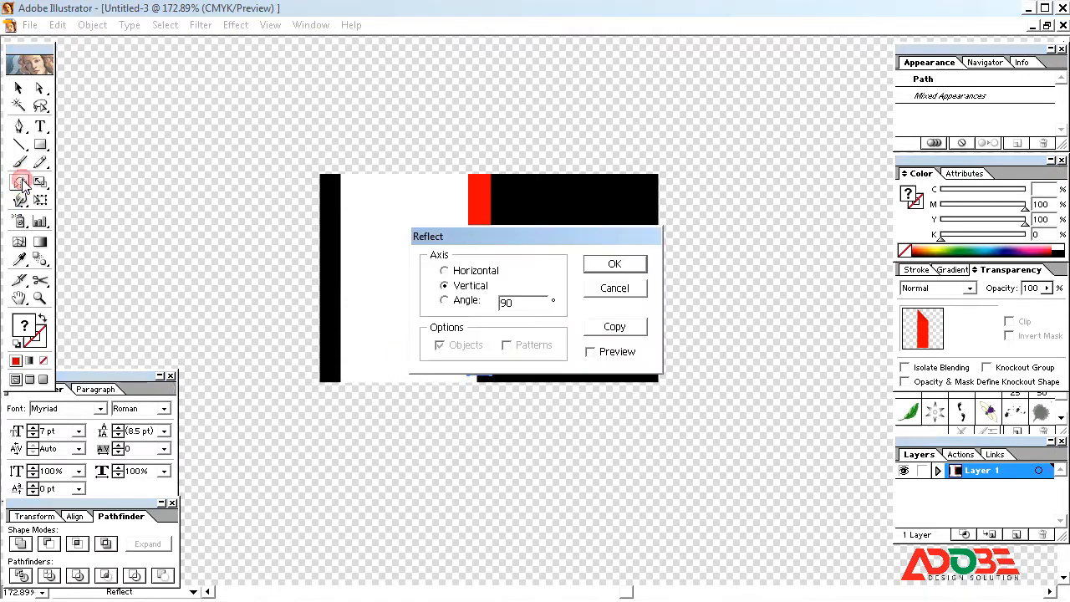
{"action": "left_click", "coordinate": [612, 265]}
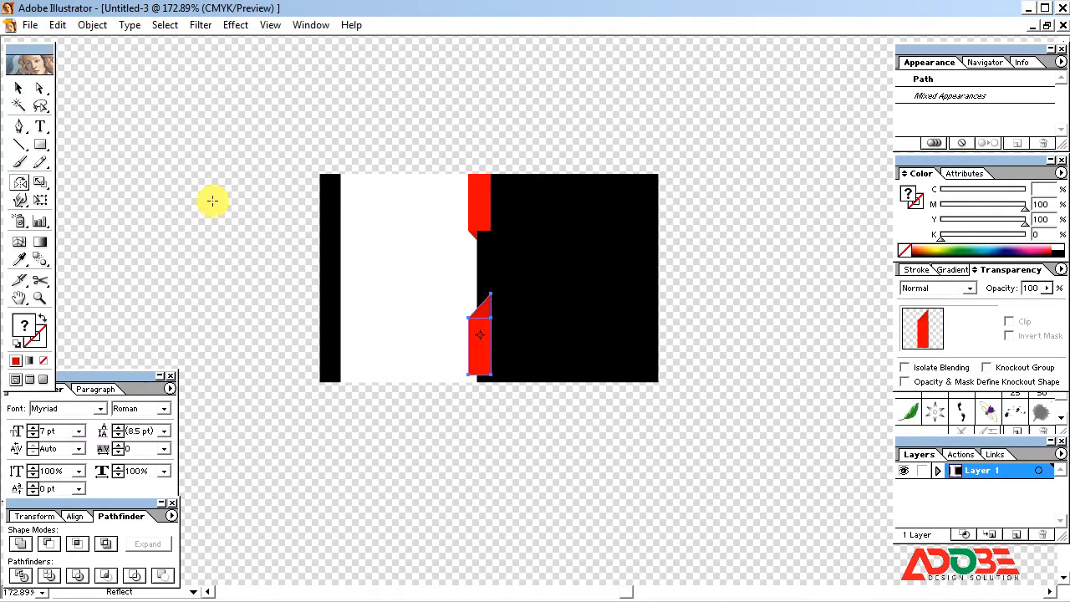
{"action": "left_click", "coordinate": [18, 88]}
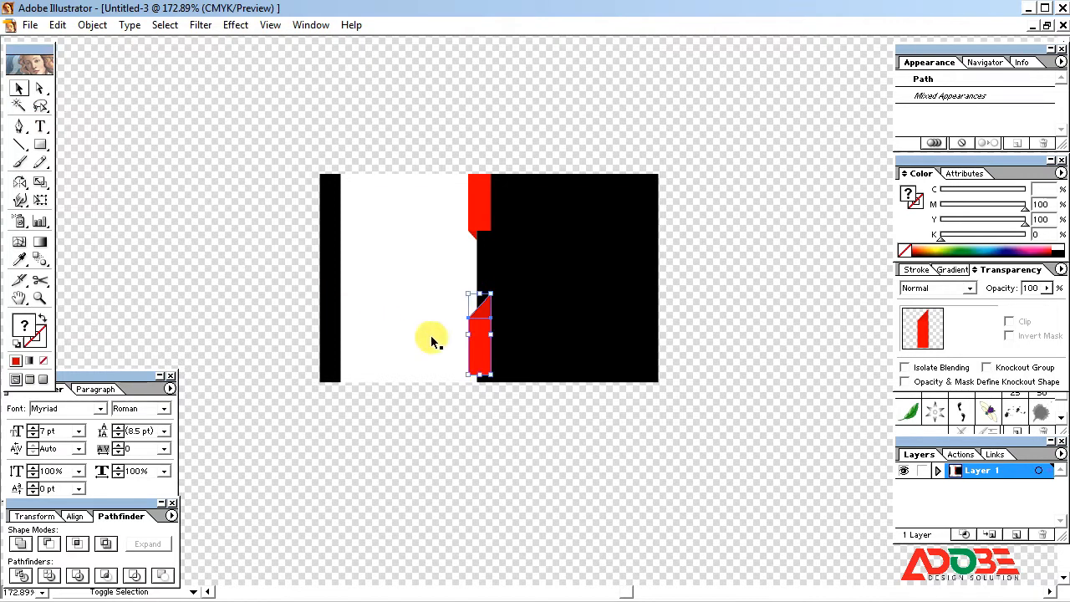
Align the lower red ribbon pair with the bottom edge of the white card base.
{"action": "left_click", "coordinate": [455, 343], "text": "shift"}
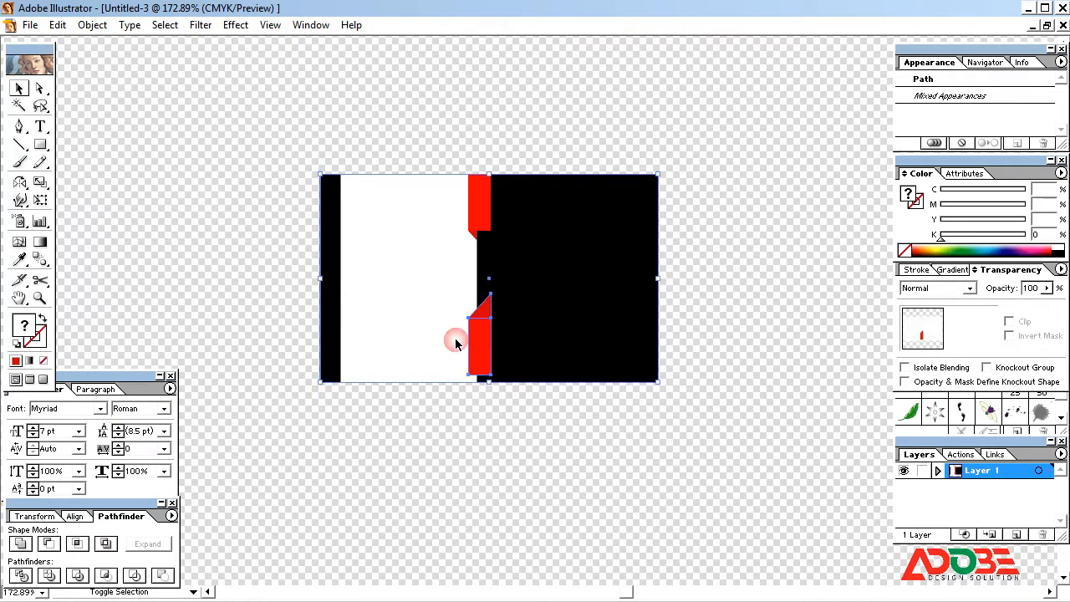
{"action": "left_click", "coordinate": [77, 516]}
{"action": "left_click", "coordinate": [165, 546]}
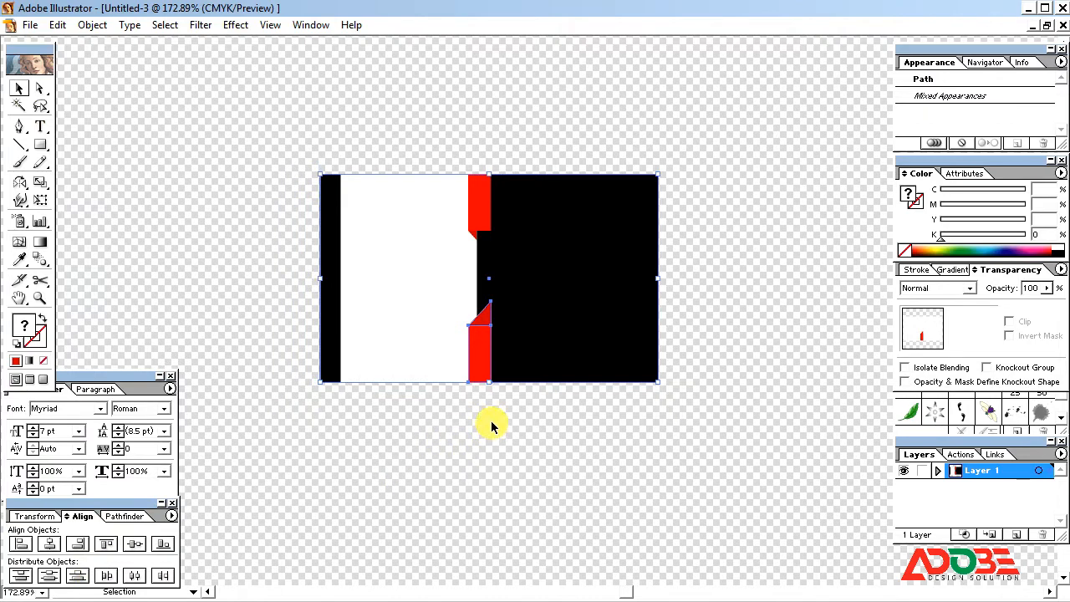
{"action": "left_click", "coordinate": [491, 422]}
Send the lower ribbon's darker slanted piece backward so it sits behind the black panel.
{"action": "left_click", "coordinate": [483, 312]}
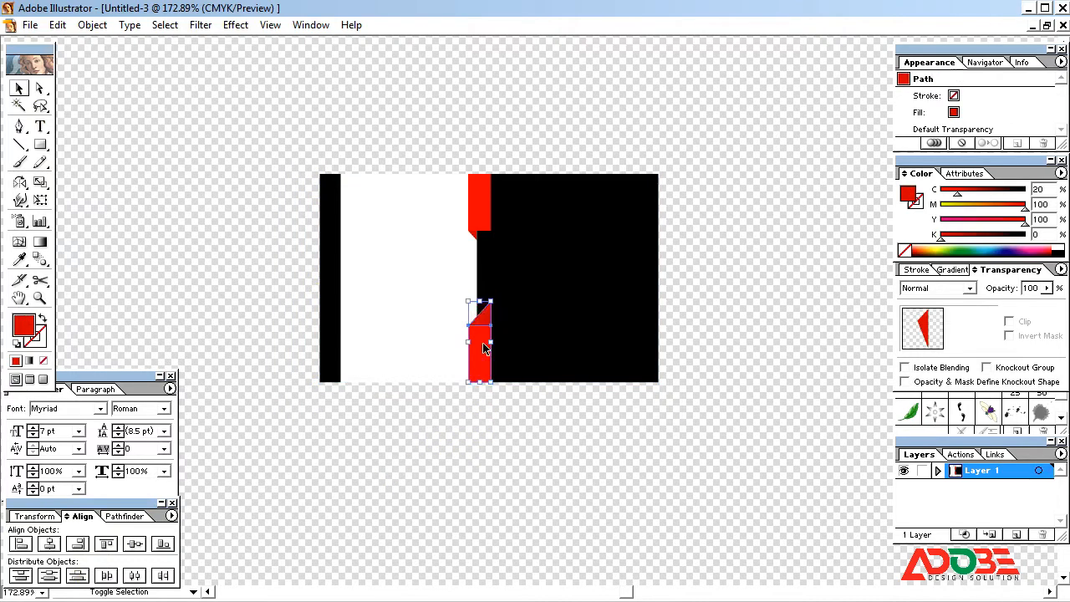
{"action": "left_click", "coordinate": [485, 347], "text": "shift"}
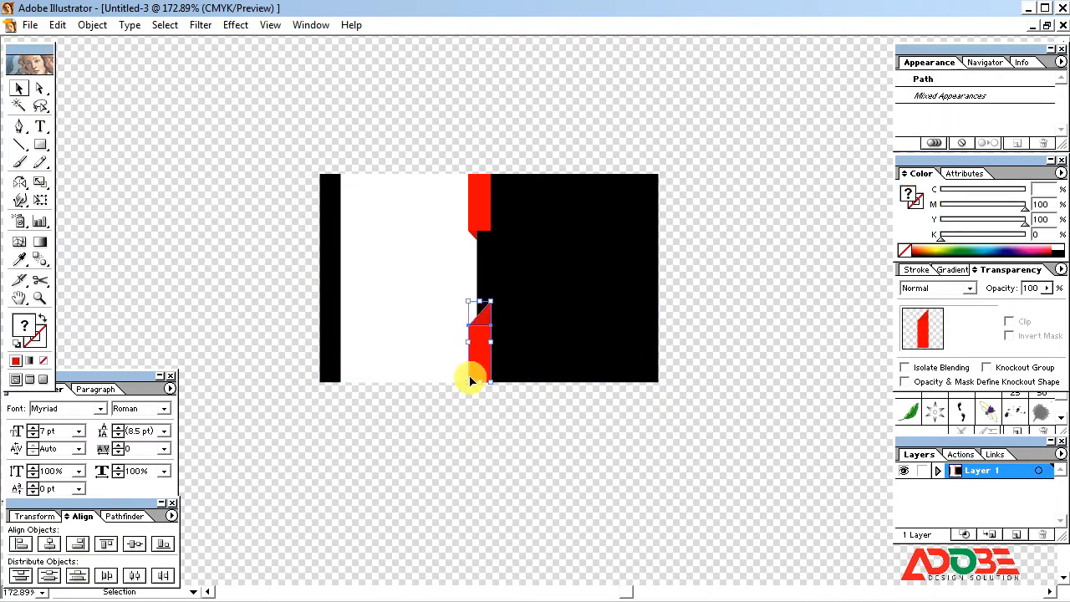
{"action": "left_click", "coordinate": [497, 449]}
{"action": "left_click", "coordinate": [482, 317]}
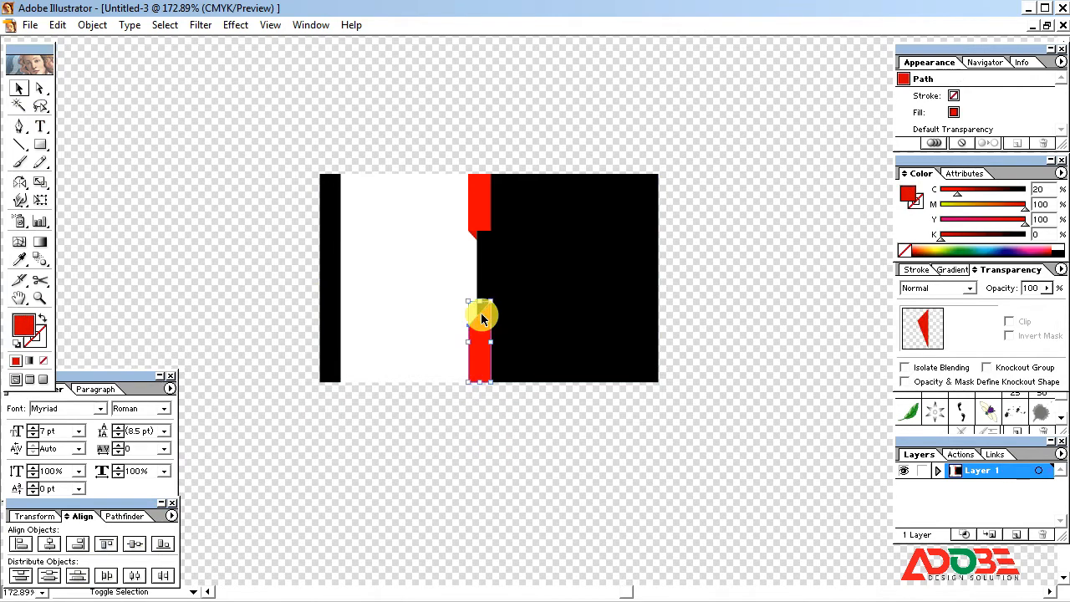
{"action": "key", "text": "ctrl+bracketleft"}
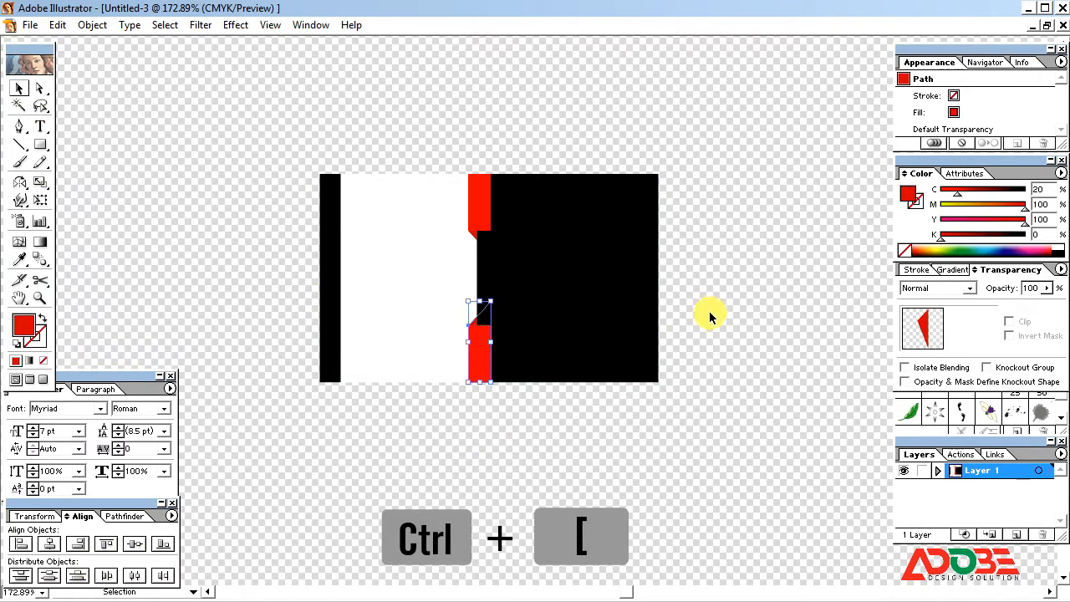
{"action": "left_click", "coordinate": [723, 312]}
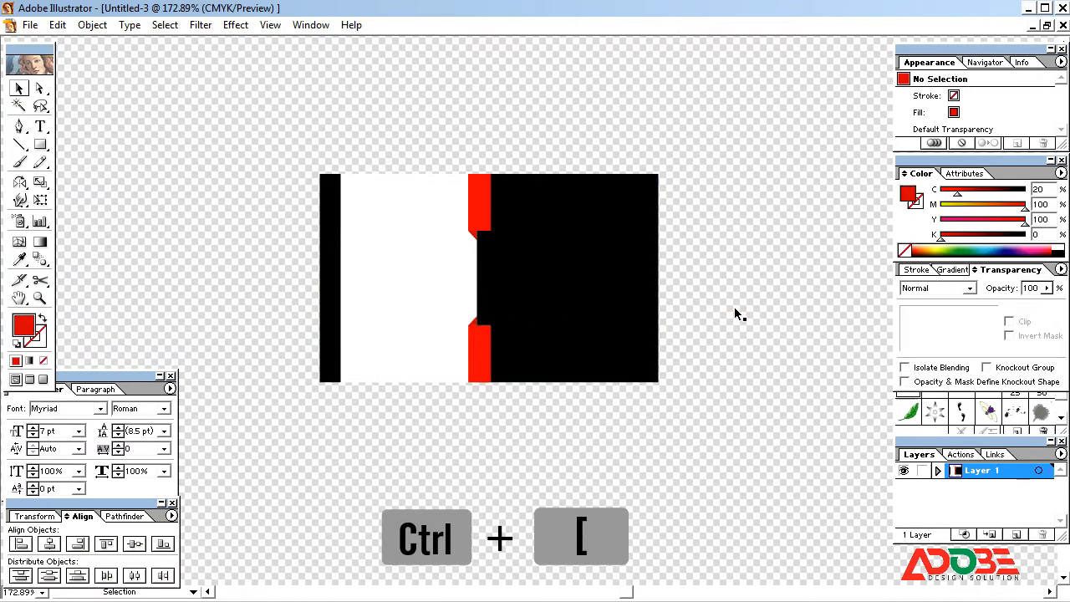
Copy the large black panel and paste the copy directly in front of the original.
{"action": "left_click", "coordinate": [527, 274]}
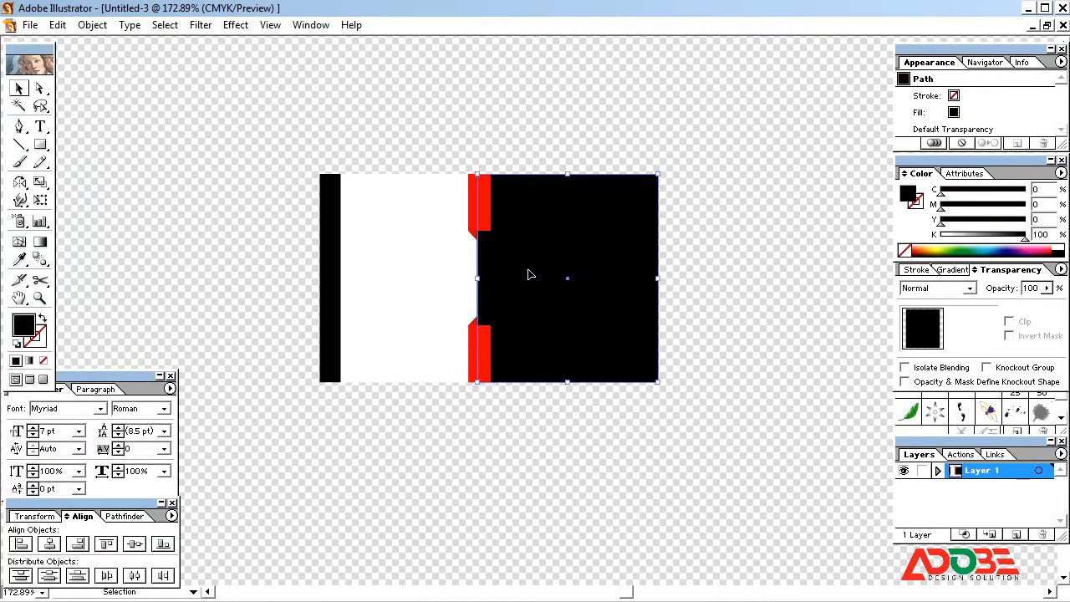
{"action": "left_click", "coordinate": [66, 26]}
{"action": "left_click", "coordinate": [88, 101]}
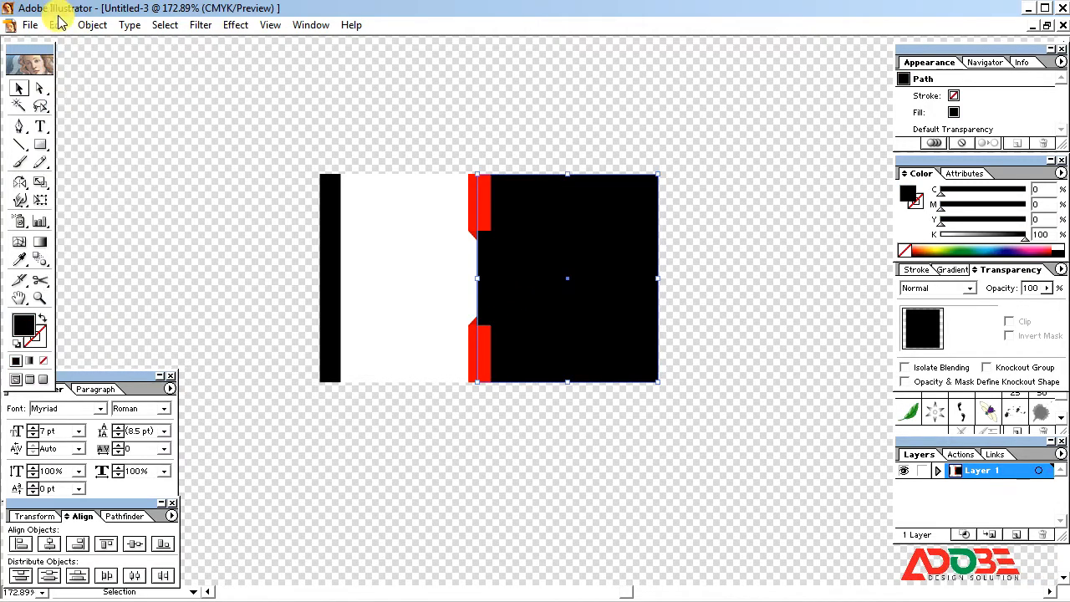
{"action": "left_click", "coordinate": [58, 24]}
{"action": "left_click", "coordinate": [92, 130]}
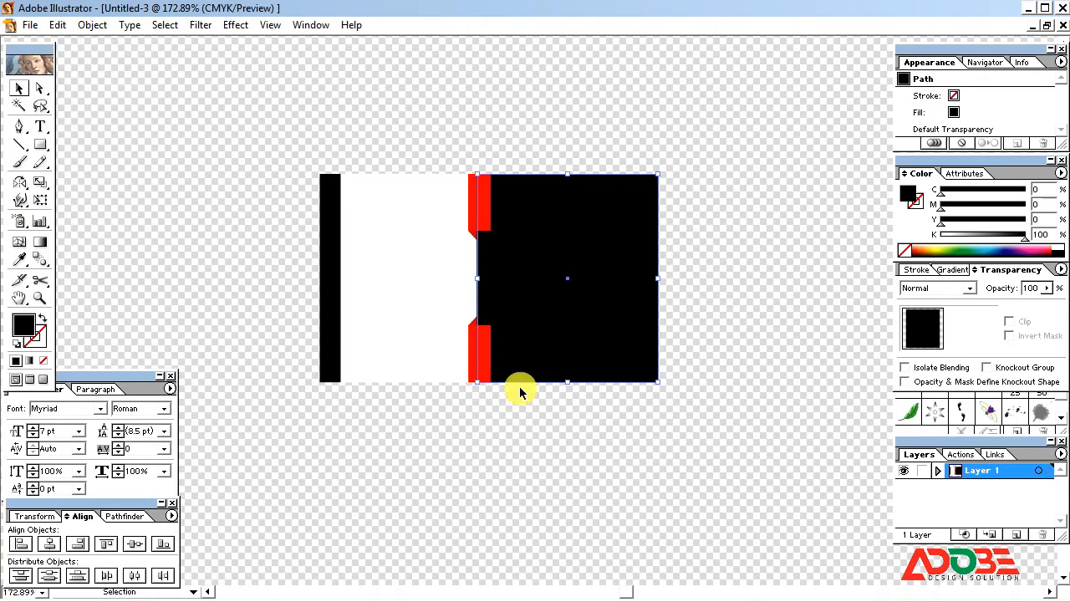
Shrink the panel copy to a thin horizontal strip ending at the lower ribbon's top edge, with its left side at the ribbon's right edge.
{"action": "left_click_drag", "start_coordinate": [569, 383], "coordinate": [565, 324]}
{"action": "left_click_drag", "start_coordinate": [569, 175], "coordinate": [571, 301]}
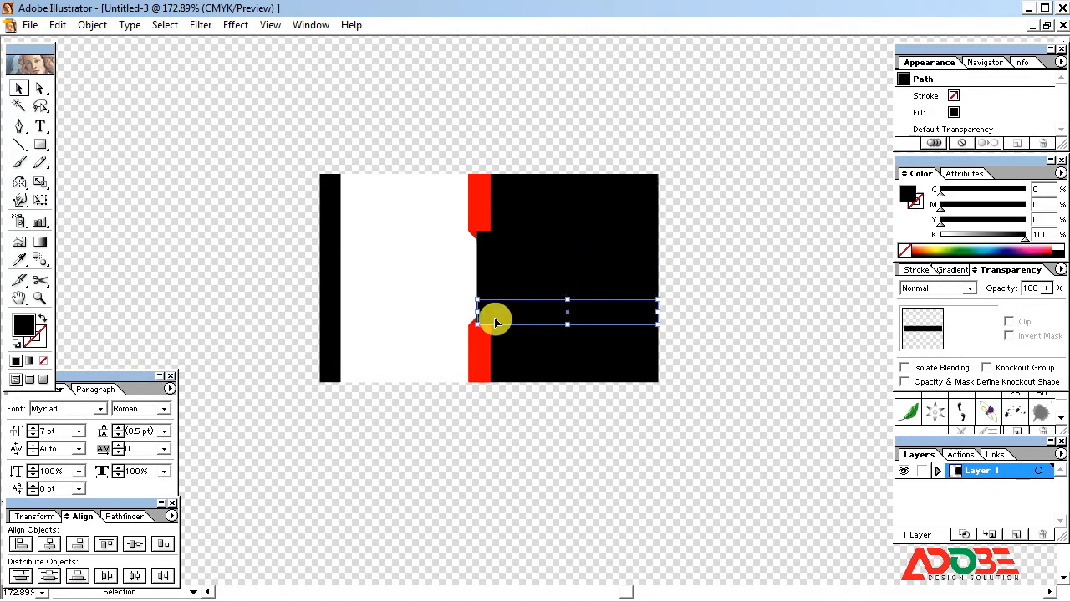
{"action": "left_click_drag", "start_coordinate": [480, 312], "coordinate": [483, 312]}
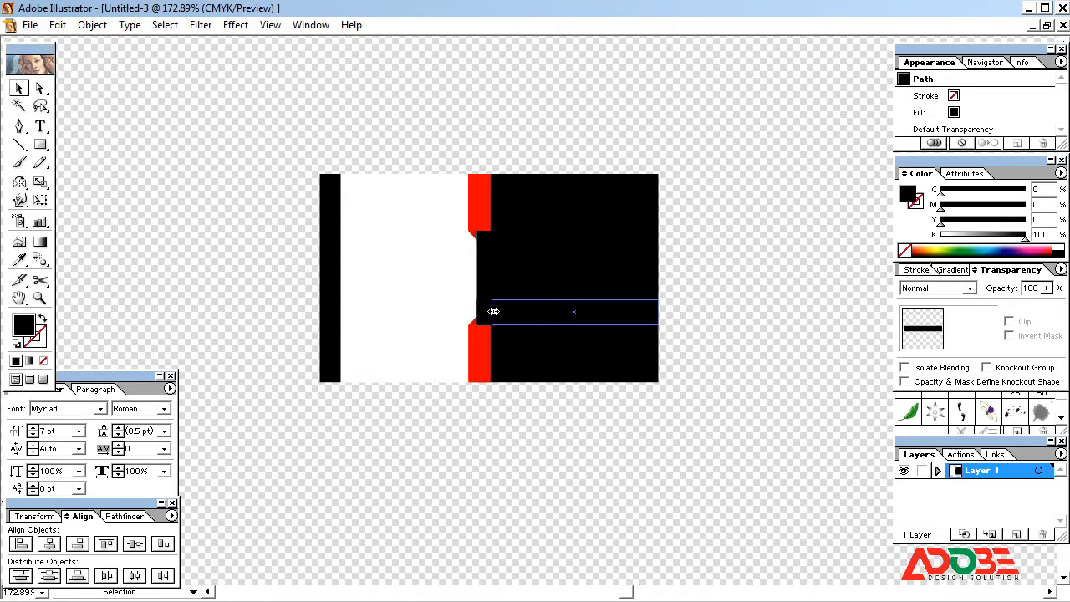
{"action": "left_click_drag", "start_coordinate": [493, 311], "coordinate": [493, 311]}
Duplicate the thin strip straight up with a small gap and repeat the copy to make three evenly spaced strips.
{"action": "left_click", "coordinate": [565, 318]}
{"action": "left_click_drag", "start_coordinate": [544, 322], "coordinate": [542, 291]}
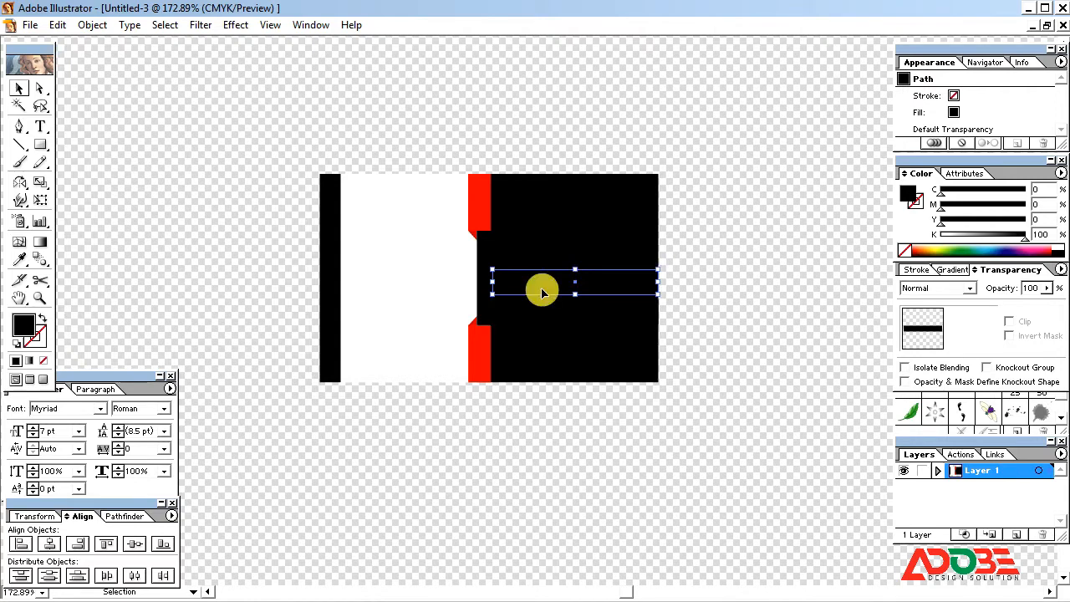
{"action": "key", "text": "ctrl+d"}
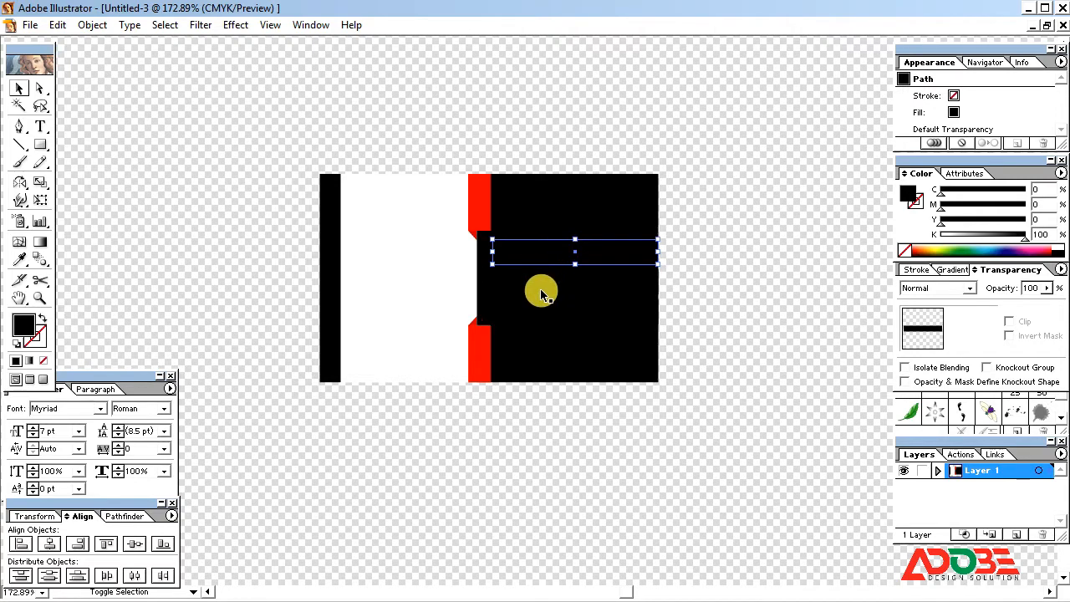
Set the black value of all three strips to 40% and nudge them slightly upward.
{"action": "left_click", "coordinate": [543, 293], "text": "shift"}
{"action": "left_click", "coordinate": [544, 311], "text": "shift"}
{"action": "left_click_drag", "start_coordinate": [1025, 239], "coordinate": [978, 240]}
{"action": "double_click", "coordinate": [1038, 234]}
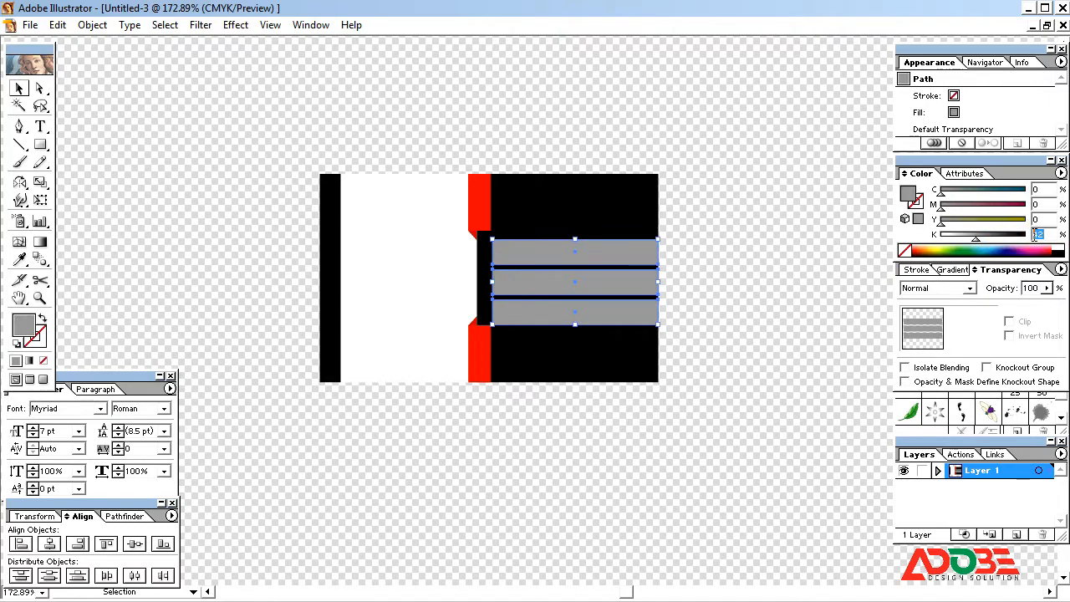
{"action": "type", "text": "40"}
{"action": "key", "text": "Up"}
{"action": "key", "text": "Up"}
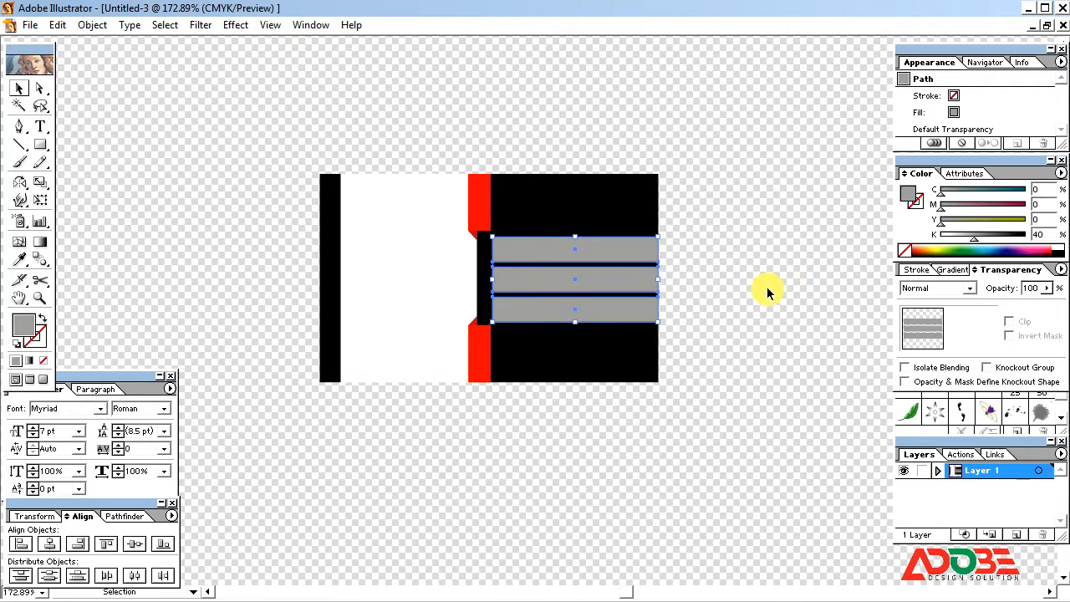
{"action": "left_click", "coordinate": [769, 293]}
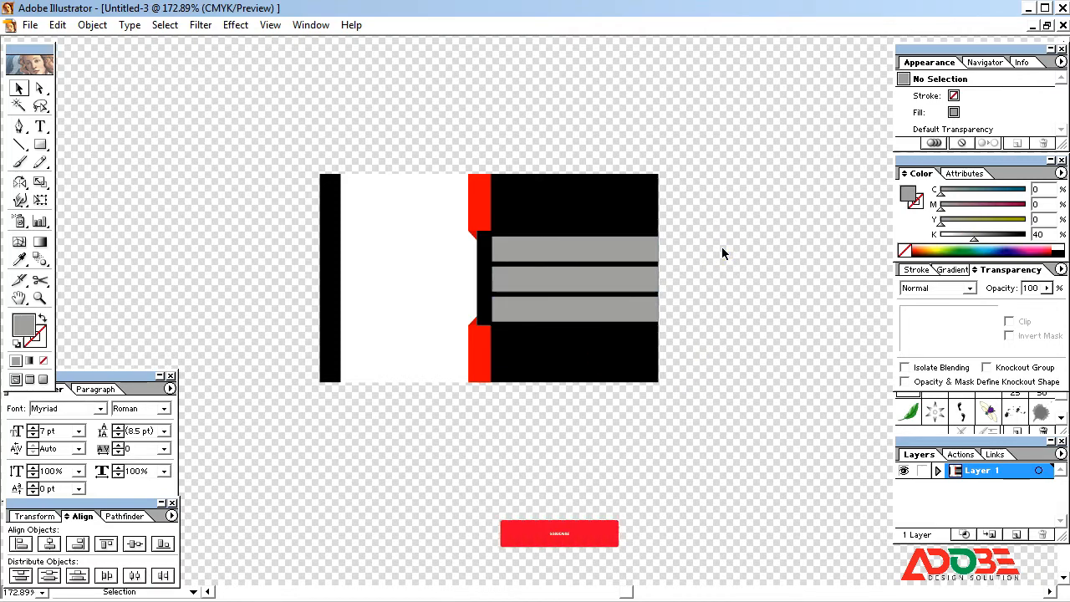
Stretch the three grey strips slightly upward and nudge them down so the lowest meets the lower ribbon's top edge.
{"action": "left_click_drag", "start_coordinate": [690, 368], "coordinate": [726, 360]}
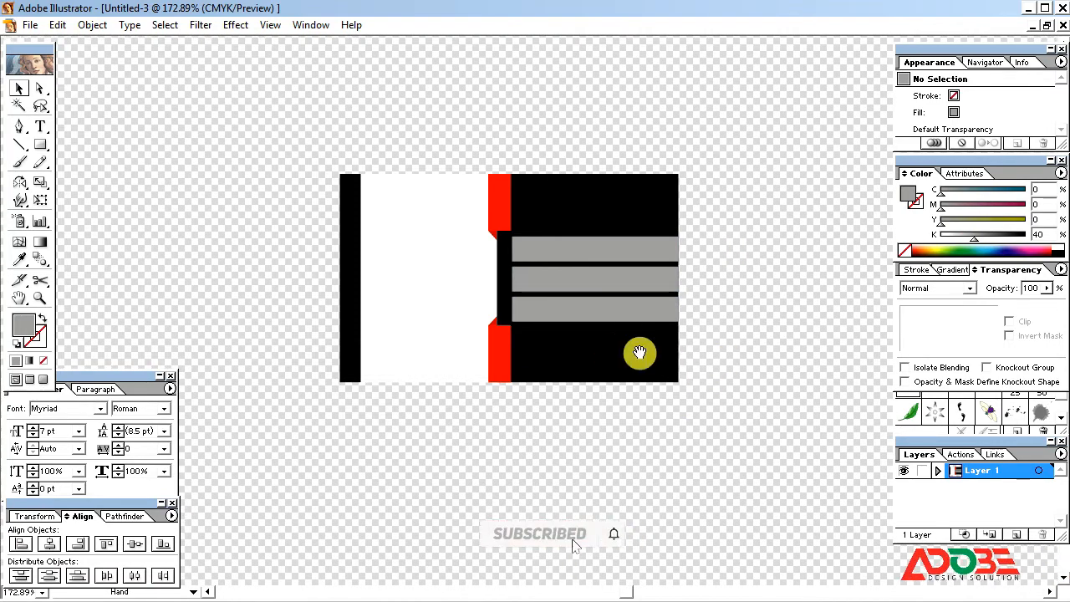
{"action": "left_click", "coordinate": [595, 311]}
{"action": "left_click", "coordinate": [585, 288], "text": "shift"}
{"action": "left_click", "coordinate": [585, 250], "text": "shift"}
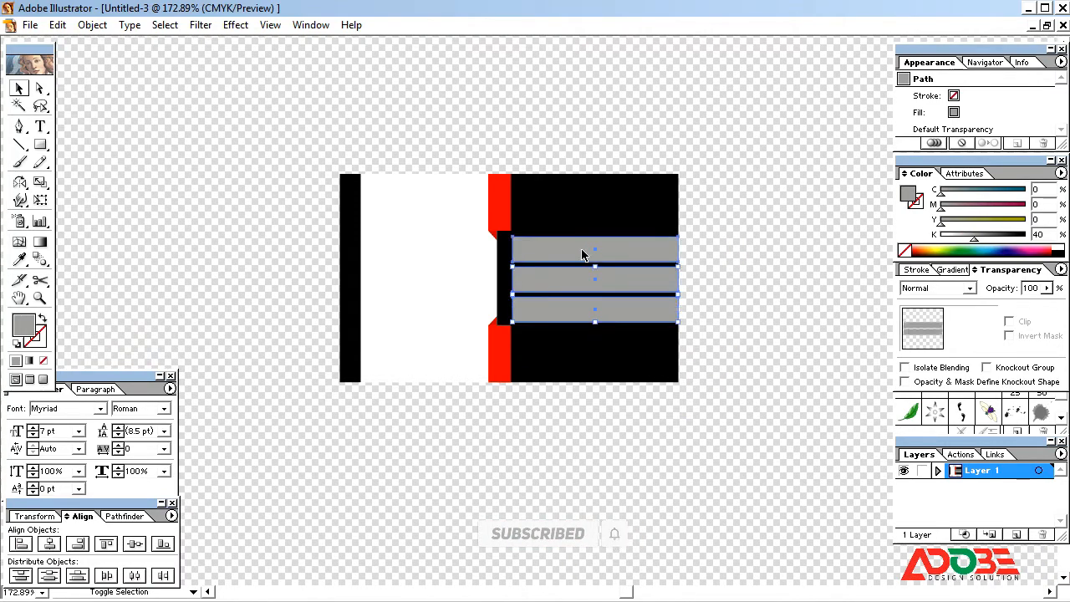
{"action": "left_click_drag", "start_coordinate": [596, 237], "coordinate": [596, 229]}
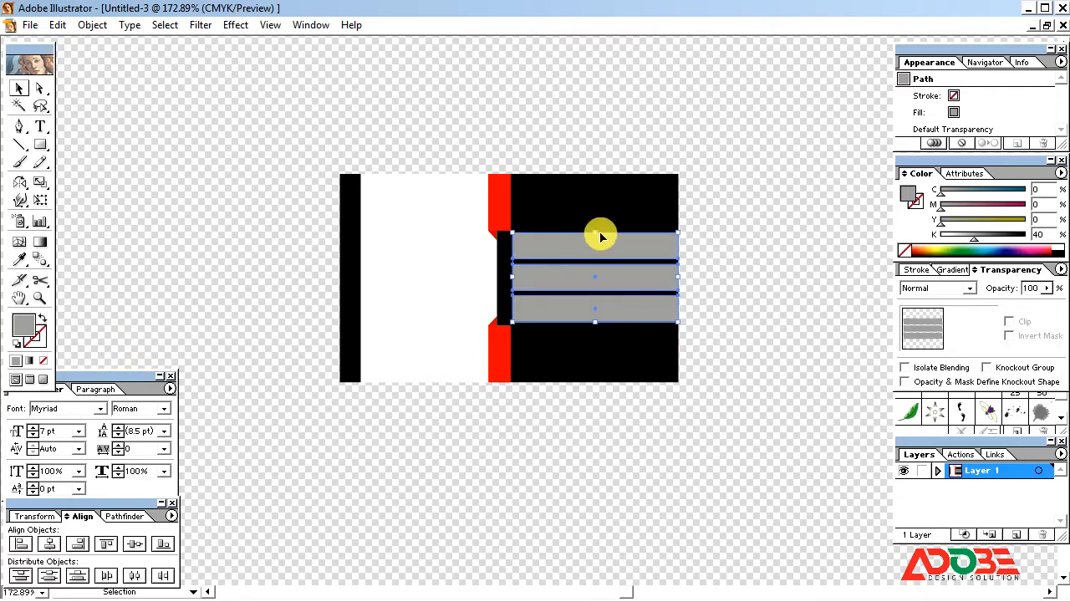
{"action": "key", "text": "Down"}
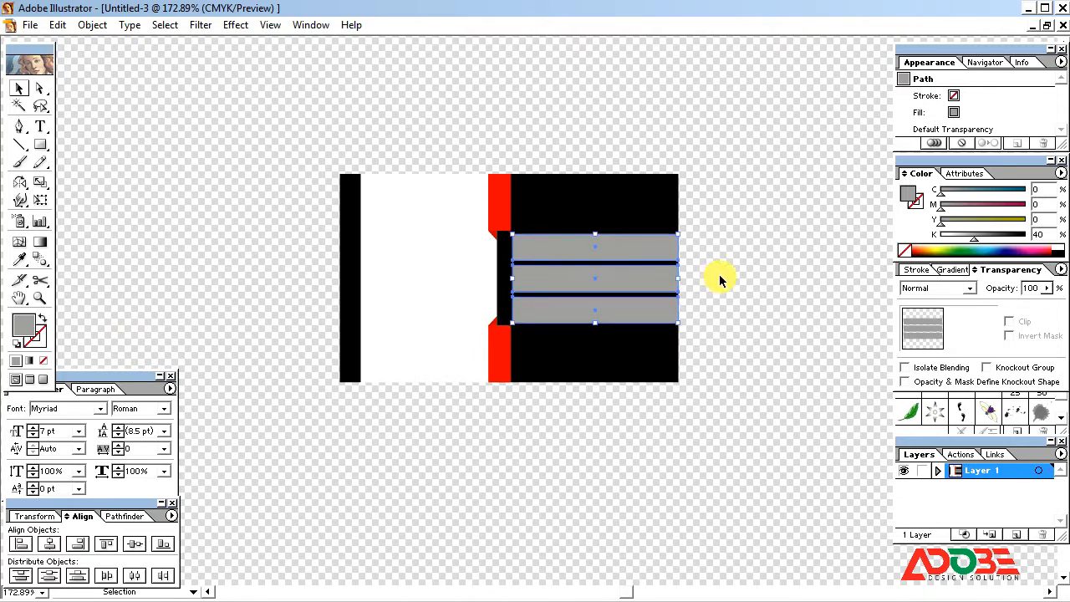
{"action": "key", "text": "Down"}
{"action": "left_click", "coordinate": [736, 316]}
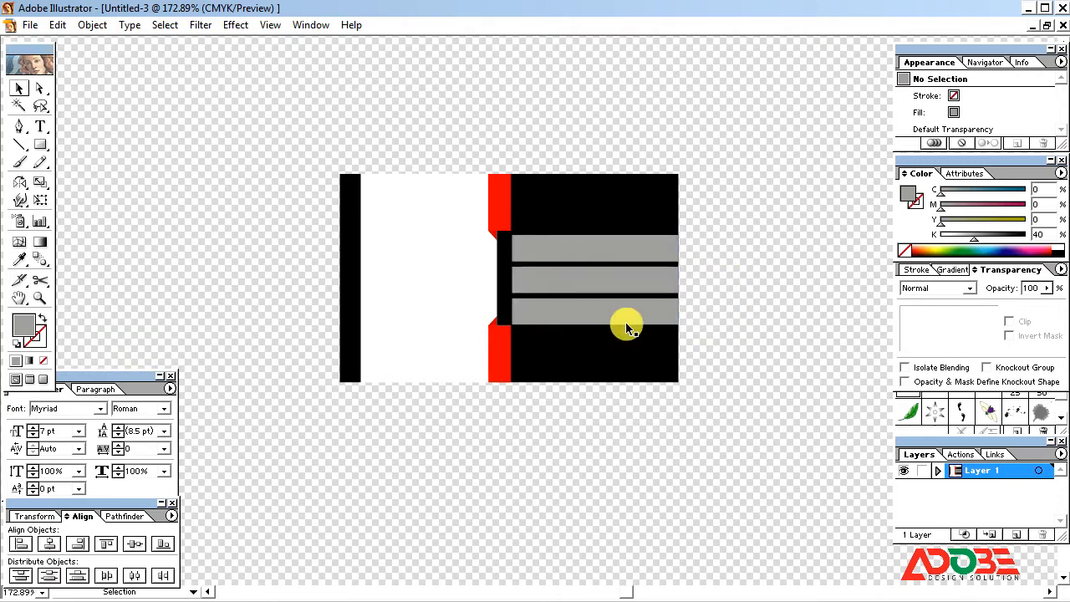
Stretch the top of the three grey strips up to the bottom edge of the upper red rectangle.
{"action": "left_click", "coordinate": [598, 315]}
{"action": "left_click", "coordinate": [595, 279], "text": "shift"}
{"action": "left_click", "coordinate": [594, 247], "text": "shift"}
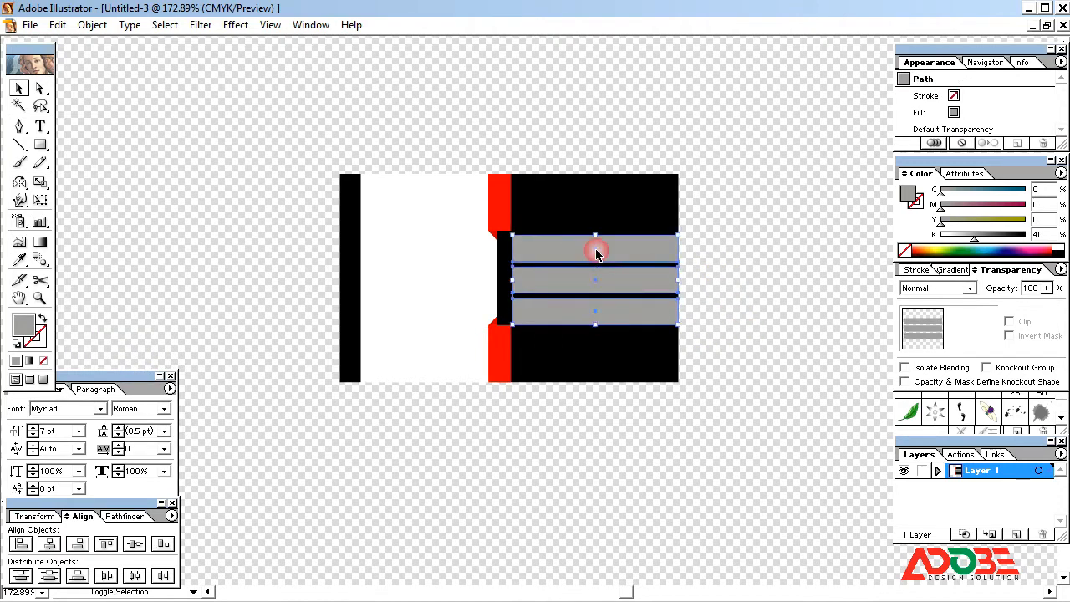
{"action": "left_click_drag", "start_coordinate": [596, 234], "coordinate": [595, 230]}
{"action": "left_click", "coordinate": [614, 247]}
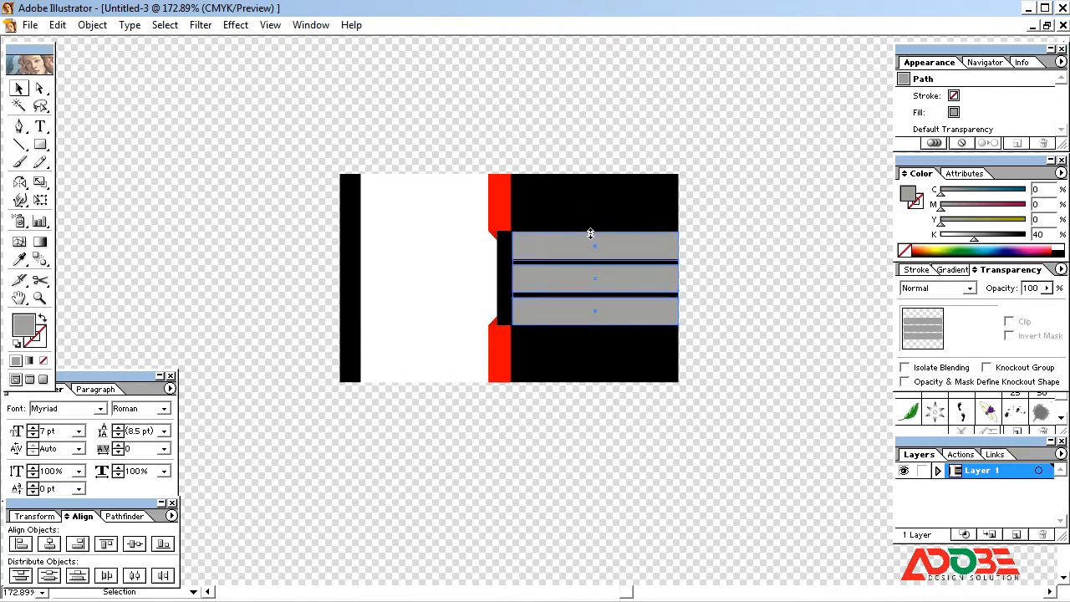
{"action": "left_click_drag", "start_coordinate": [590, 233], "coordinate": [591, 234]}
{"action": "left_click", "coordinate": [734, 285]}
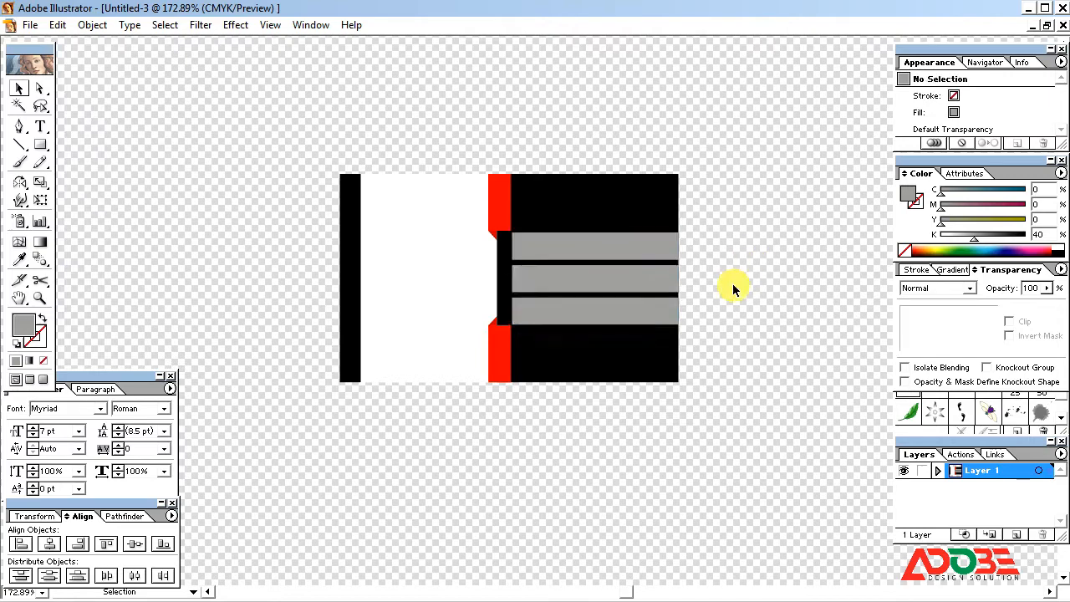
Add the text COMPANY NAME in the white area of the card.
{"action": "left_click_drag", "start_coordinate": [747, 303], "coordinate": [729, 322]}
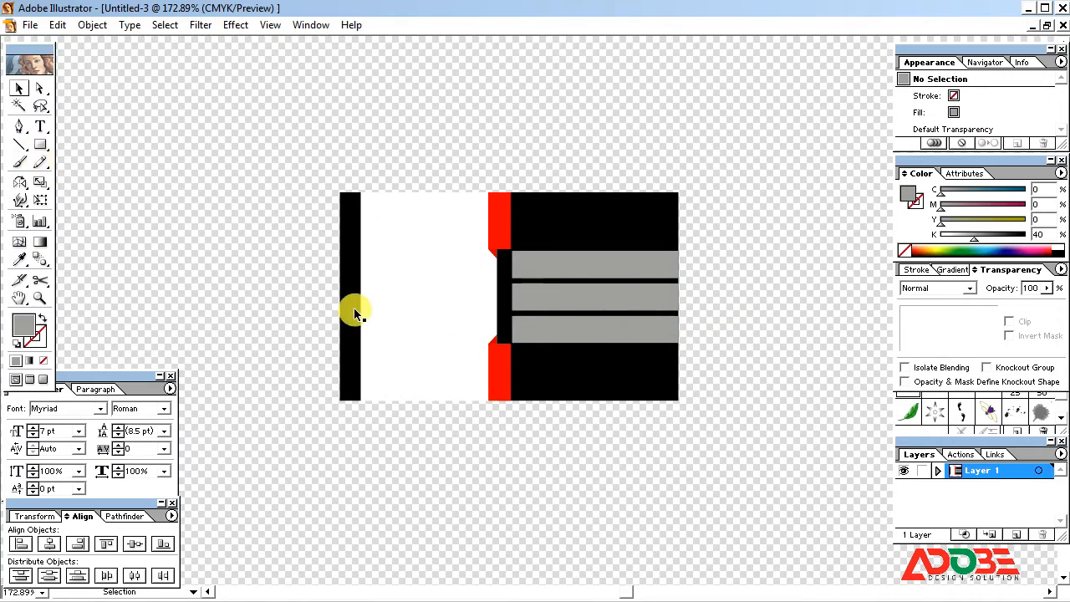
{"action": "left_click", "coordinate": [41, 127]}
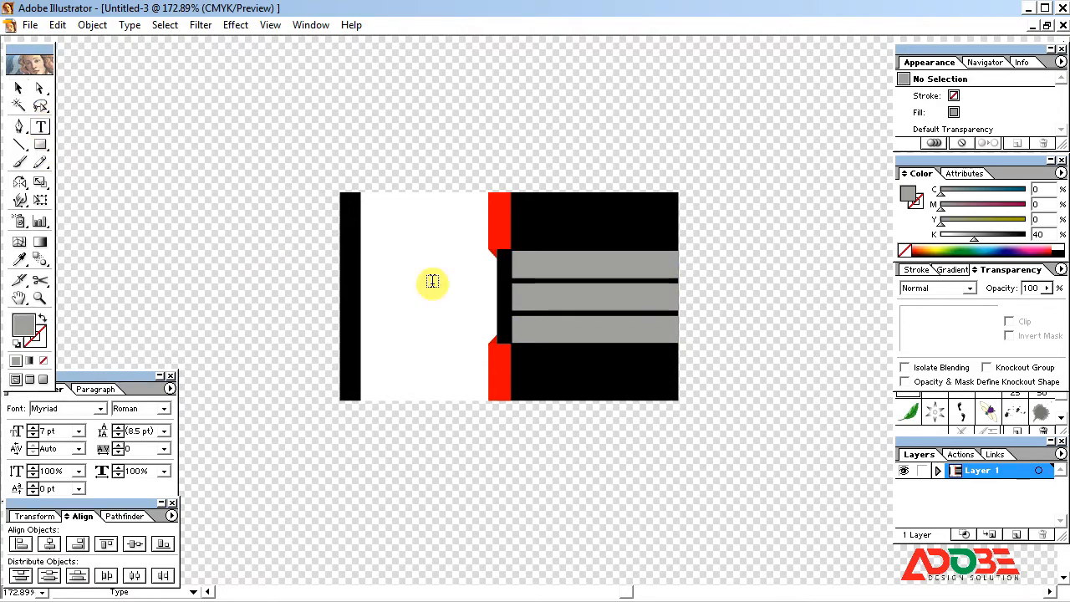
{"action": "left_click", "coordinate": [395, 264]}
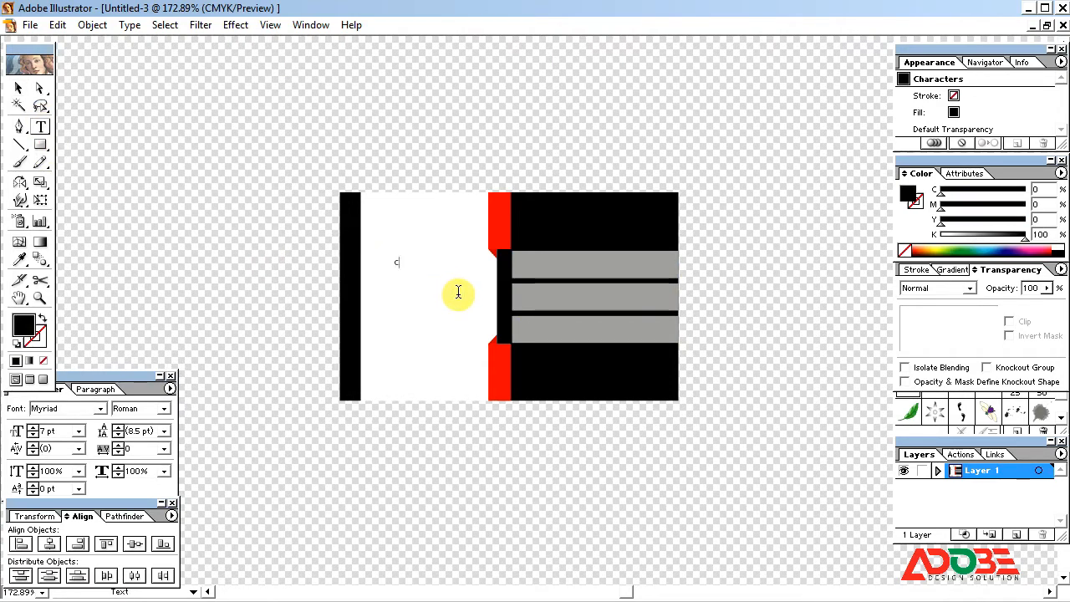
{"action": "type", "text": "COMPANY NAME"}
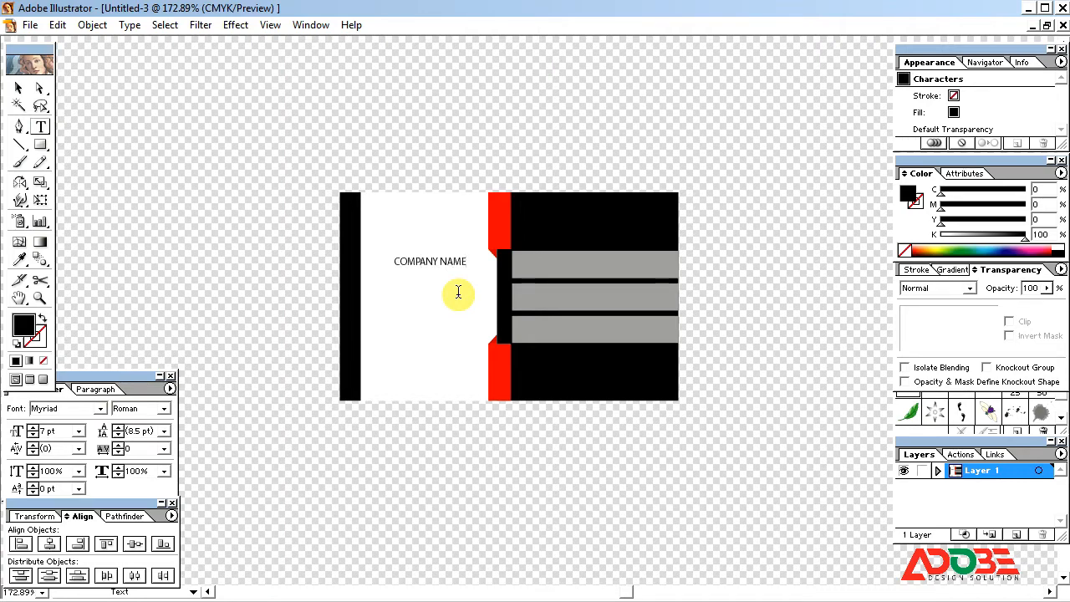
{"action": "key", "text": "Escape"}
Set the COMPANY NAME text to Bold at 10 pt.
{"action": "left_click", "coordinate": [164, 408]}
{"action": "left_click", "coordinate": [151, 447]}
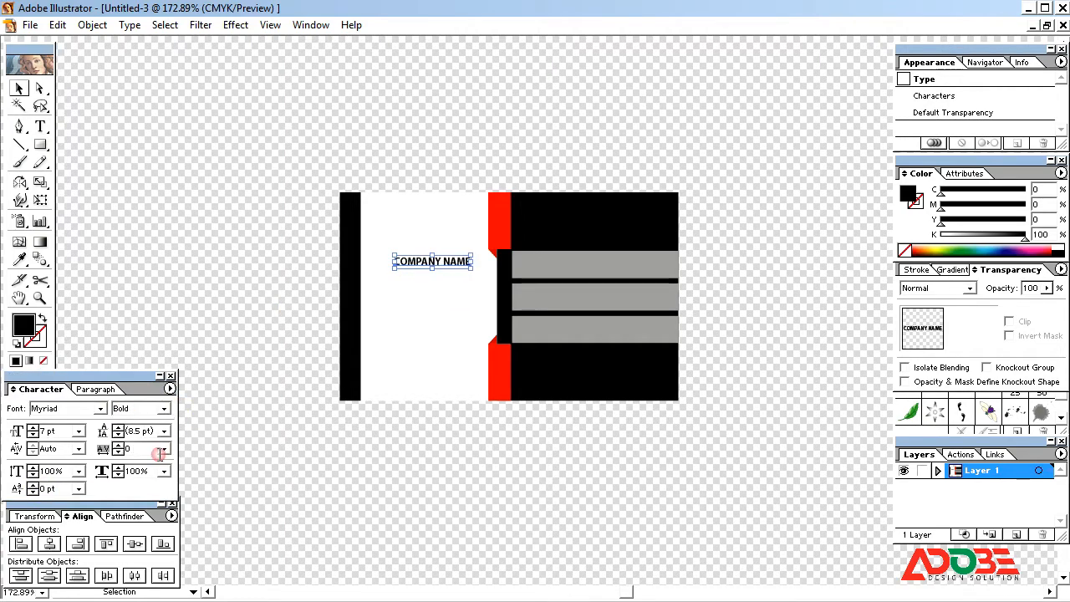
{"action": "left_click", "coordinate": [34, 428]}
{"action": "left_click", "coordinate": [33, 428]}
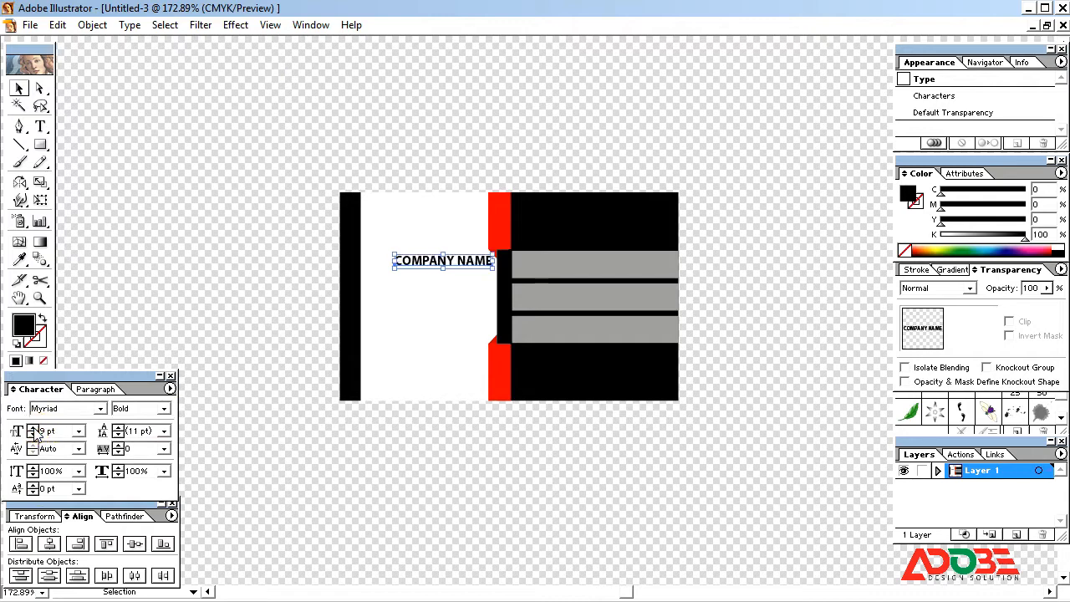
{"action": "left_click", "coordinate": [34, 428]}
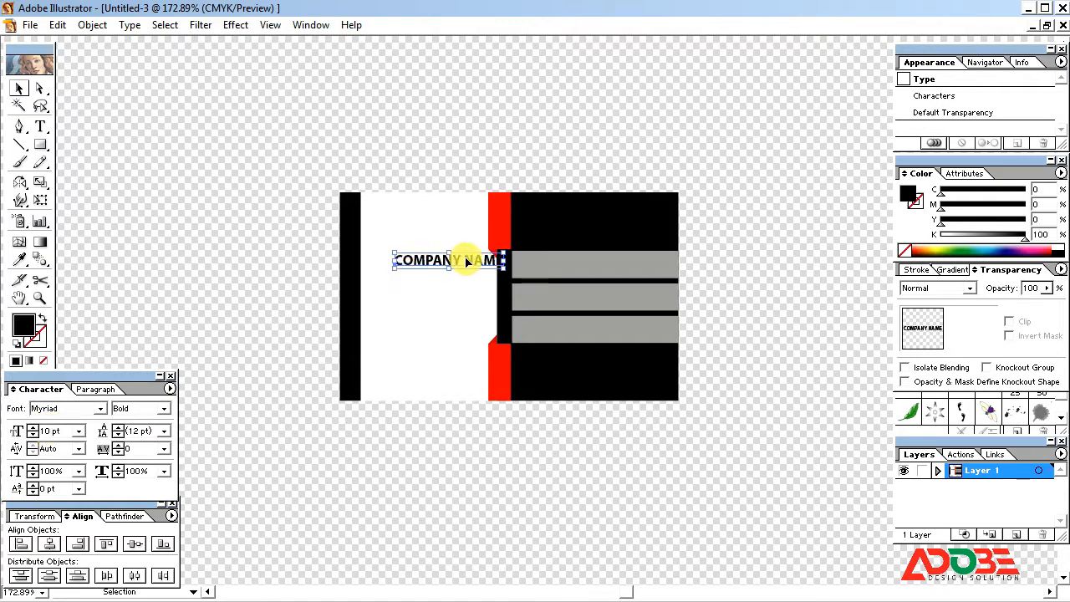
Center the COMPANY NAME text between the left black strip and the ribbons, slightly above the white area's middle.
{"action": "left_click_drag", "start_coordinate": [467, 263], "coordinate": [446, 281]}
{"action": "left_click", "coordinate": [445, 282]}
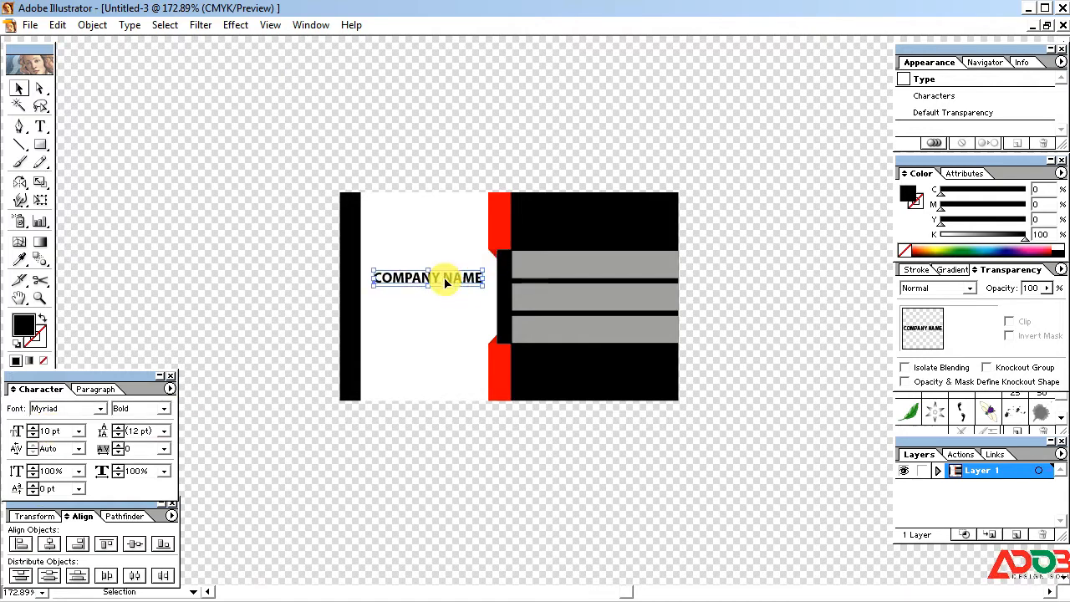
{"action": "key", "text": "Down"}
{"action": "key", "text": "Up"}
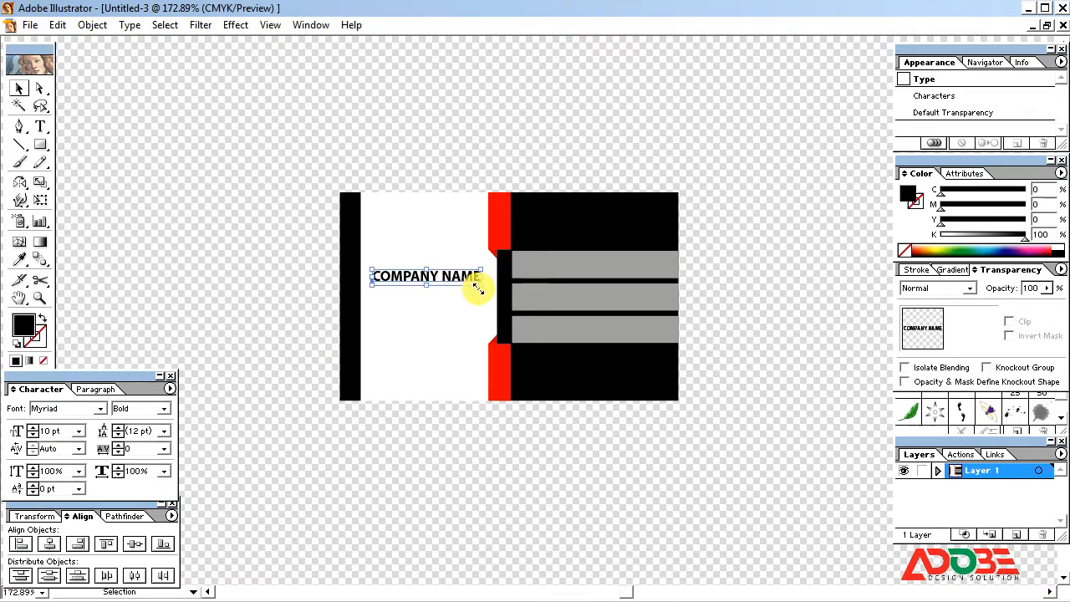
{"action": "key", "text": "Up"}
Duplicate the COMPANY NAME text just below itself, set the copy to Roman style and change its wording to "Slogan here".
{"action": "left_click_drag", "start_coordinate": [446, 282], "coordinate": [444, 303]}
{"action": "left_click", "coordinate": [164, 409]}
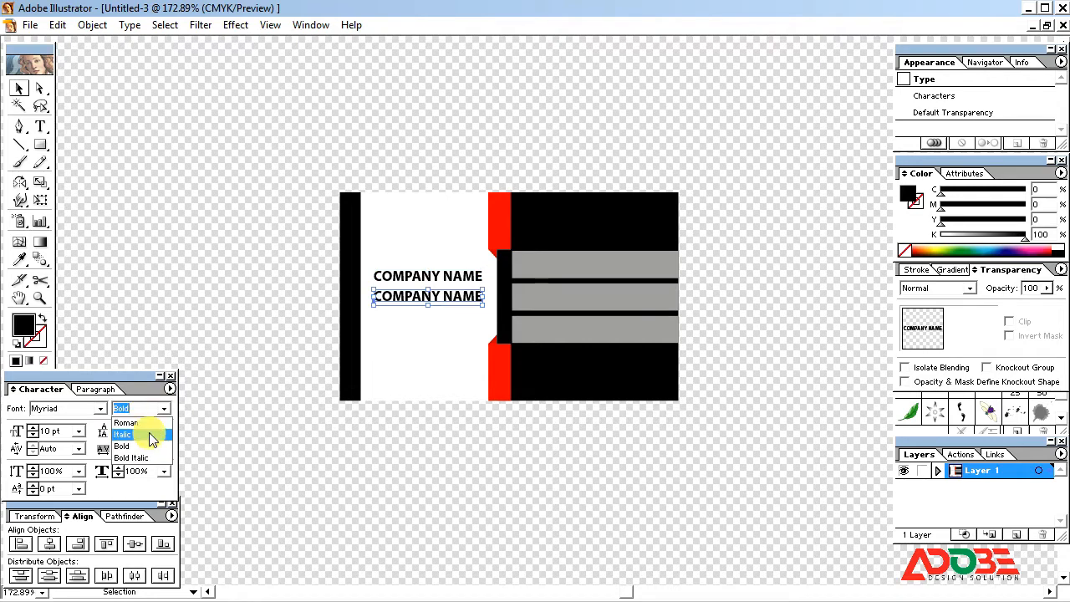
{"action": "left_click", "coordinate": [154, 423]}
{"action": "triple_click", "coordinate": [418, 297]}
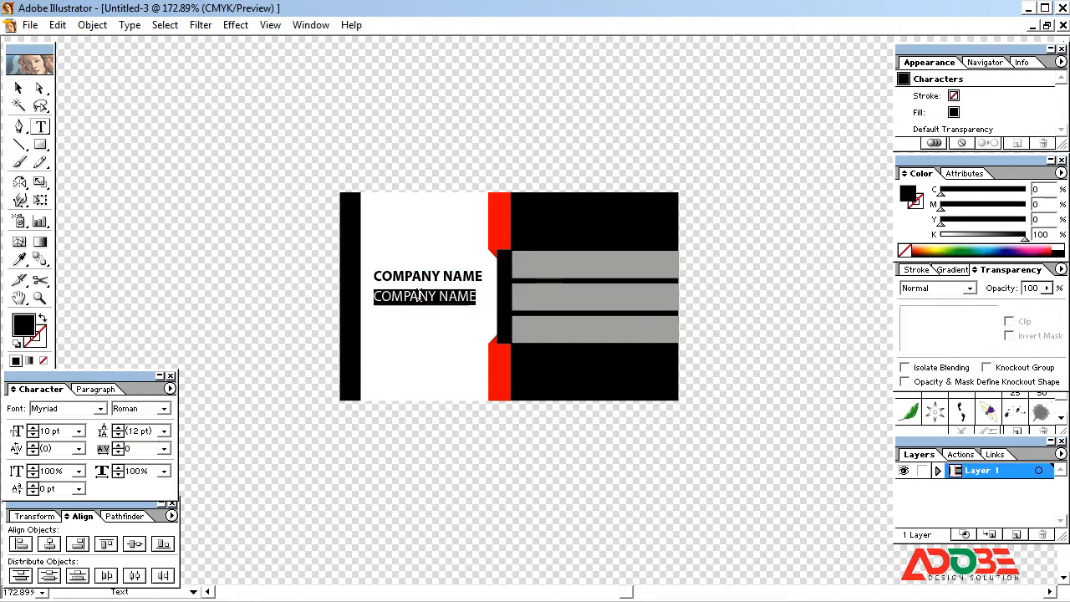
{"action": "type", "text": "Slogan here"}
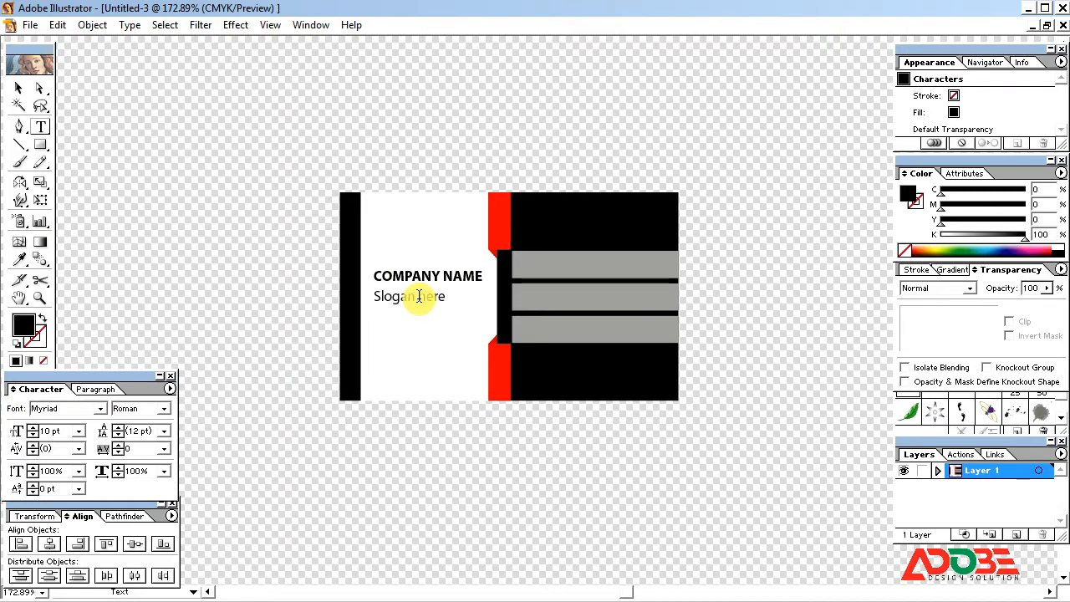
{"action": "key", "text": "Escape"}
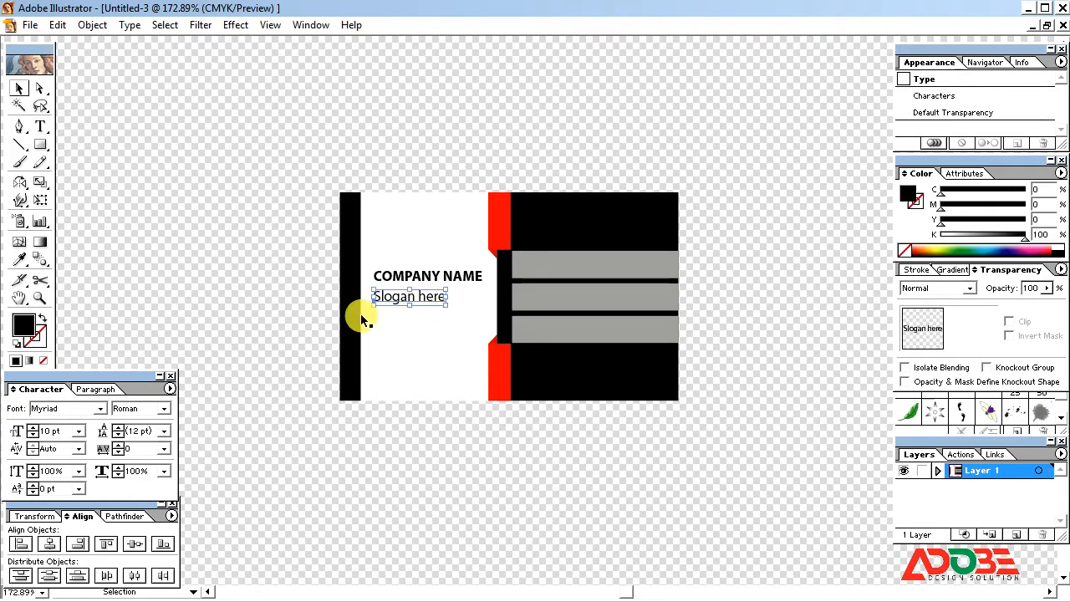
Set the "Slogan here" text to 9 pt and center it closely beneath COMPANY NAME.
{"action": "left_click", "coordinate": [33, 435]}
{"action": "left_click_drag", "start_coordinate": [413, 299], "coordinate": [439, 299]}
{"action": "key", "text": "Up"}
{"action": "key", "text": "Up"}
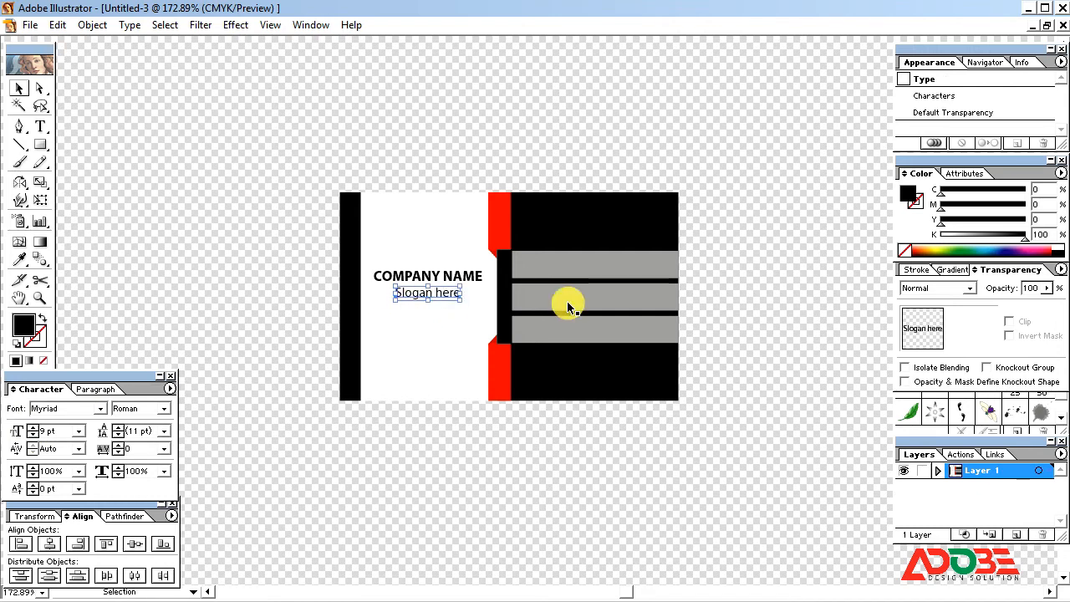
{"action": "left_click", "coordinate": [724, 278]}
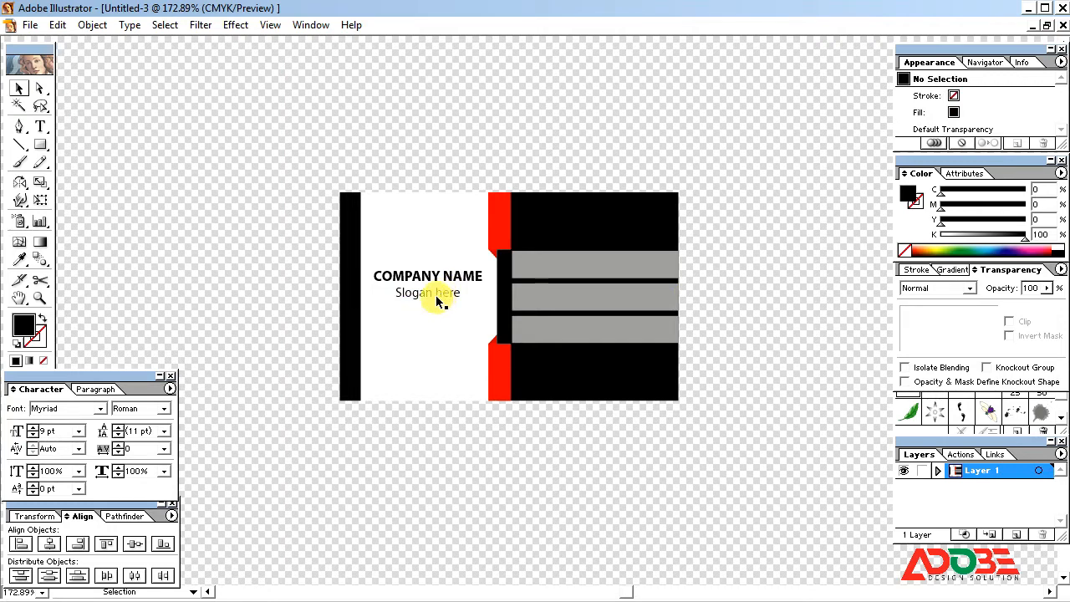
{"action": "left_click", "coordinate": [430, 297]}
{"action": "left_click", "coordinate": [746, 260]}
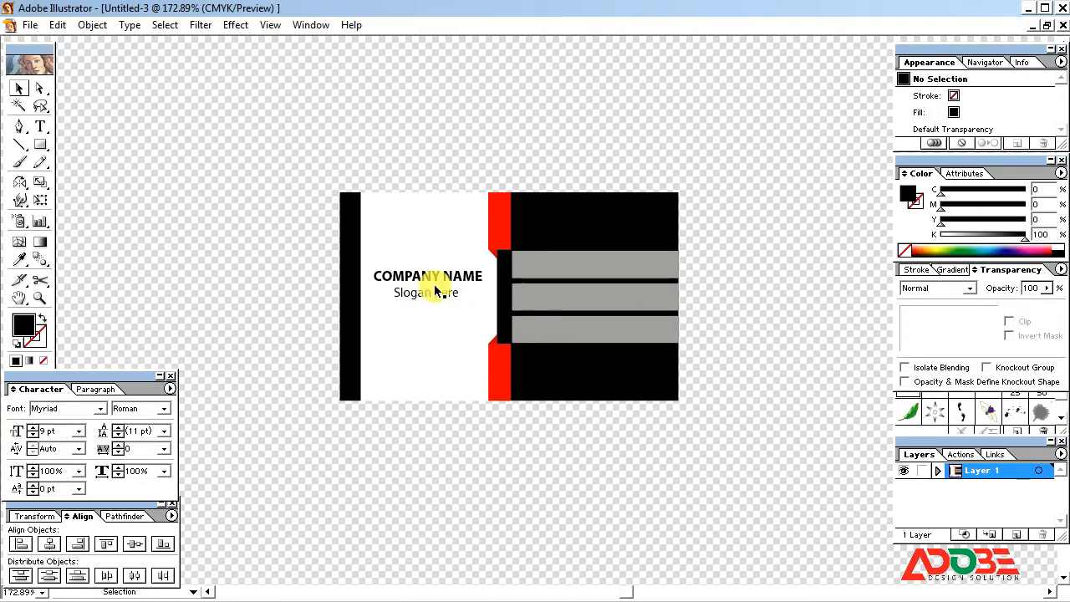
Color only the word NAME in the company name red, with magenta 100, yellow 100 and black 0.
{"action": "left_click", "coordinate": [437, 279]}
{"action": "double_click", "coordinate": [445, 278]}
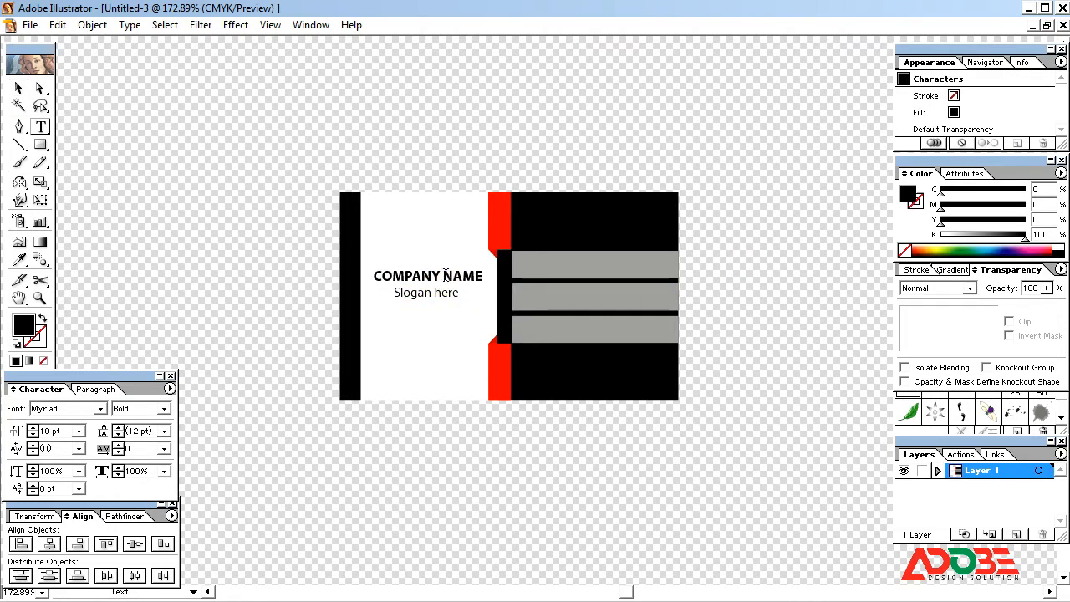
{"action": "left_click_drag", "start_coordinate": [1025, 238], "coordinate": [908, 232]}
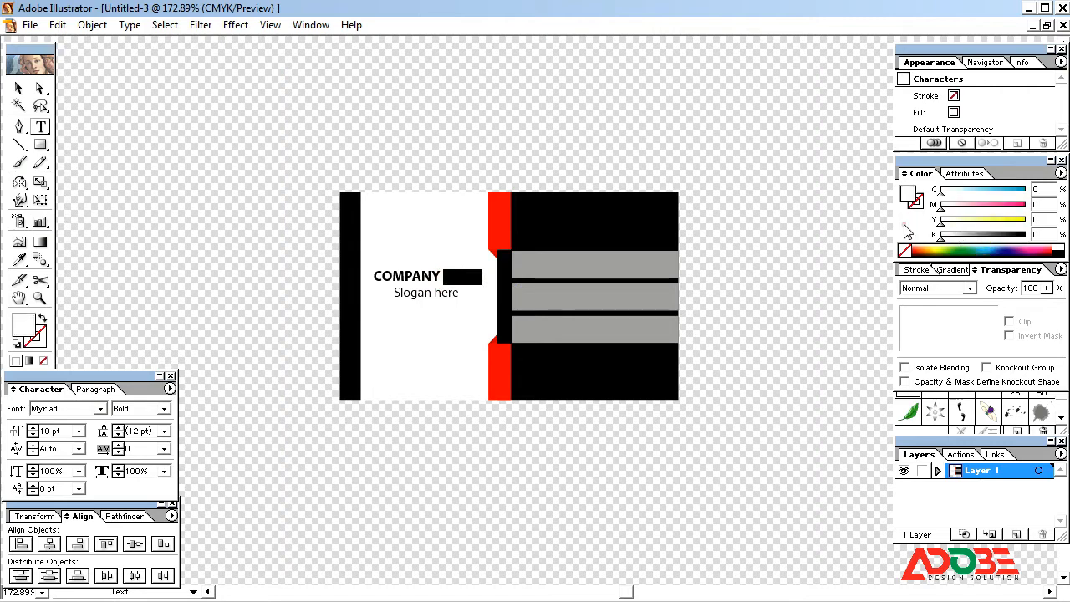
{"action": "left_click", "coordinate": [1025, 207]}
{"action": "key", "text": "Up"}
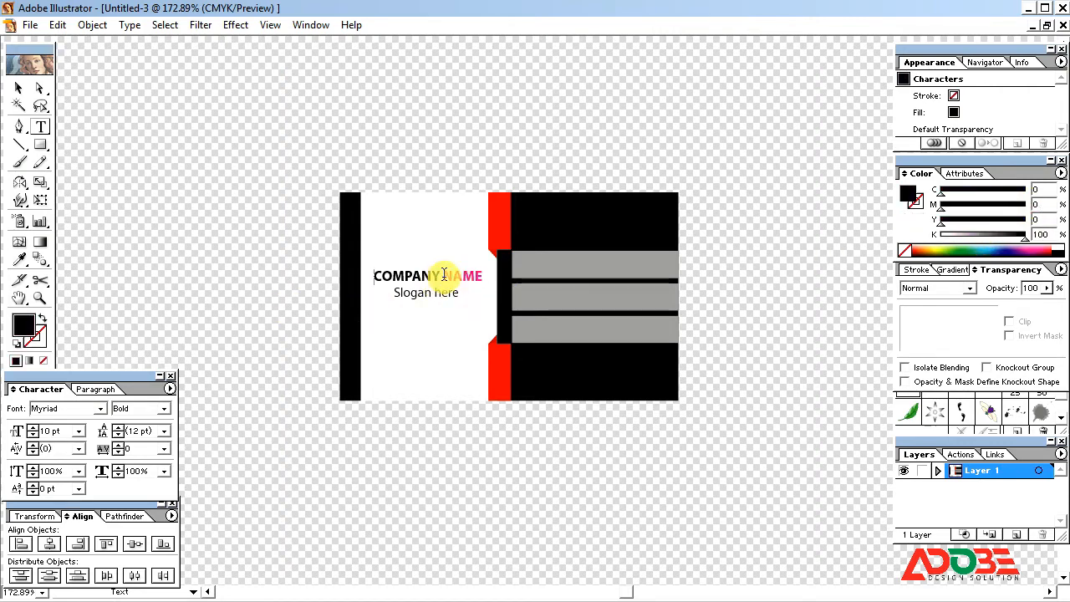
{"action": "left_click_drag", "start_coordinate": [444, 276], "coordinate": [549, 272]}
{"action": "left_click_drag", "start_coordinate": [966, 225], "coordinate": [1066, 223]}
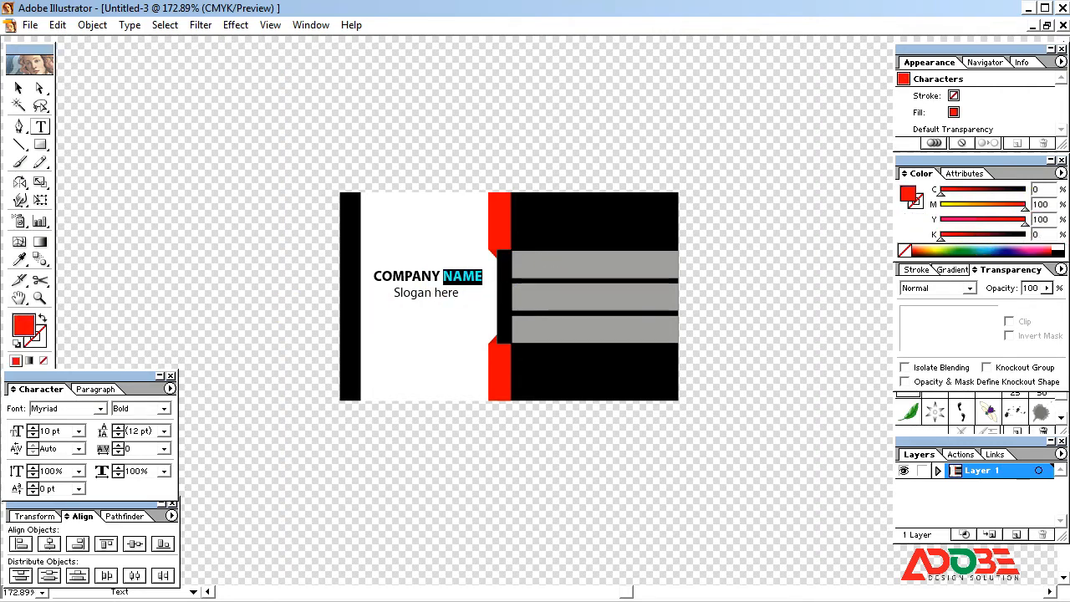
{"action": "left_click", "coordinate": [18, 88]}
{"action": "left_click", "coordinate": [197, 218]}
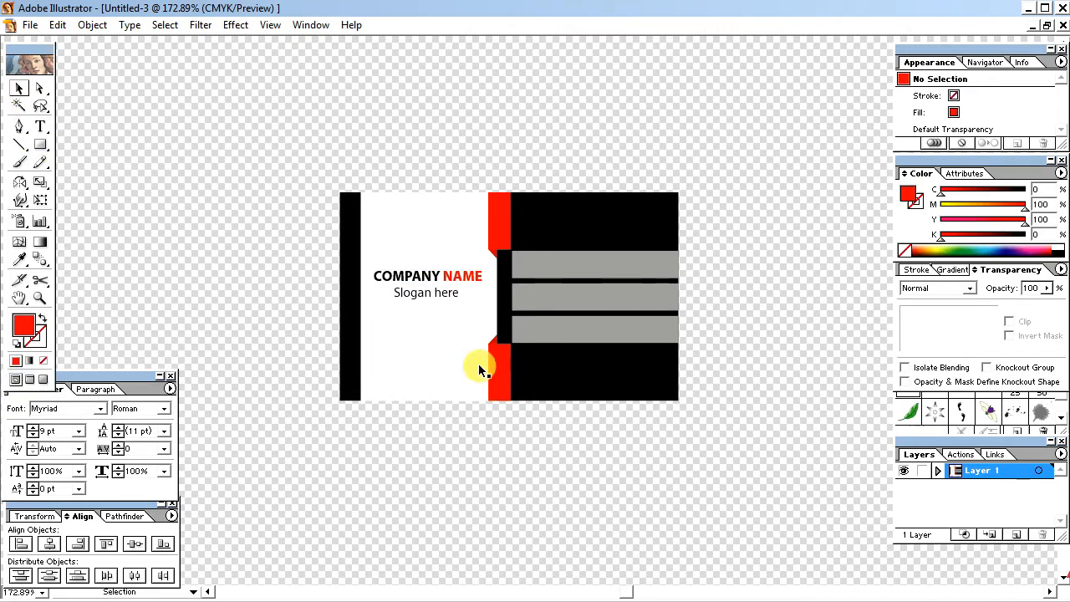
Draw a small black square above COMPANY NAME and duplicate it slightly down and to the right so the two overlap.
{"action": "left_click", "coordinate": [439, 297]}
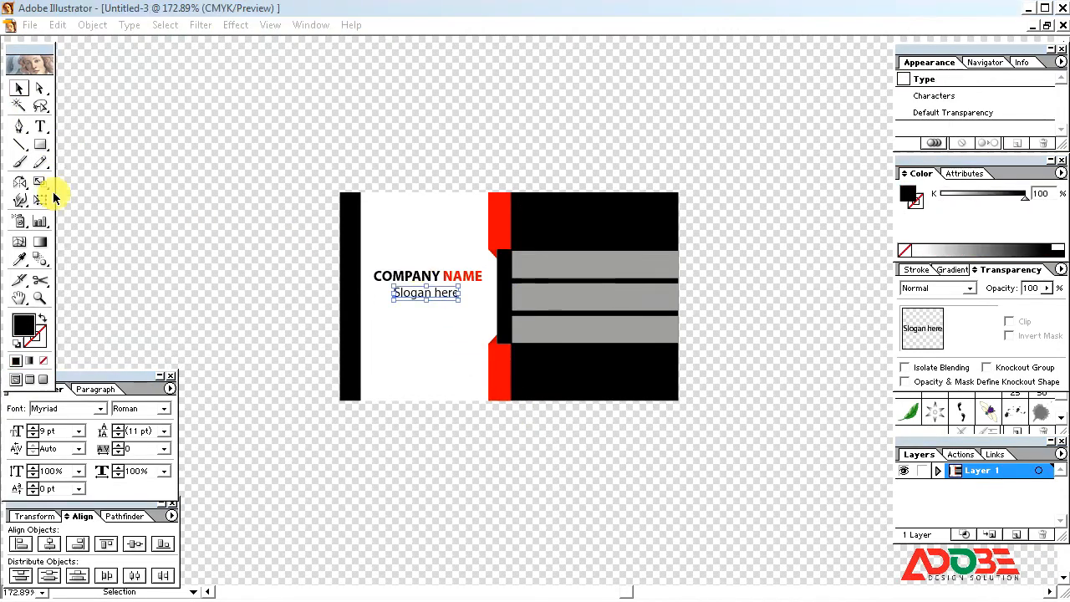
{"action": "left_click", "coordinate": [40, 144]}
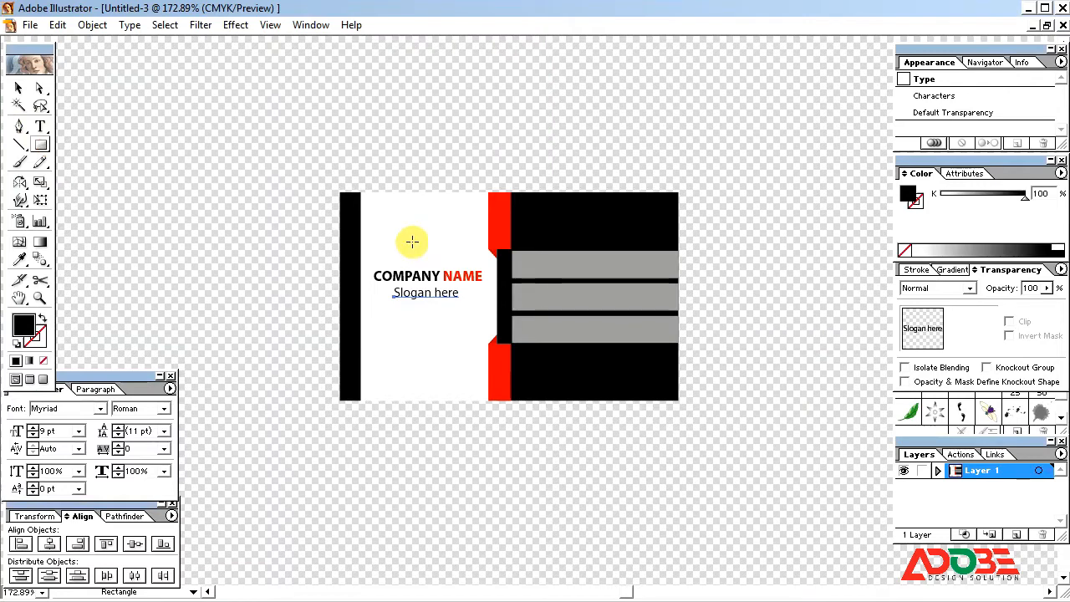
{"action": "left_click_drag", "start_coordinate": [397, 224], "coordinate": [422, 245]}
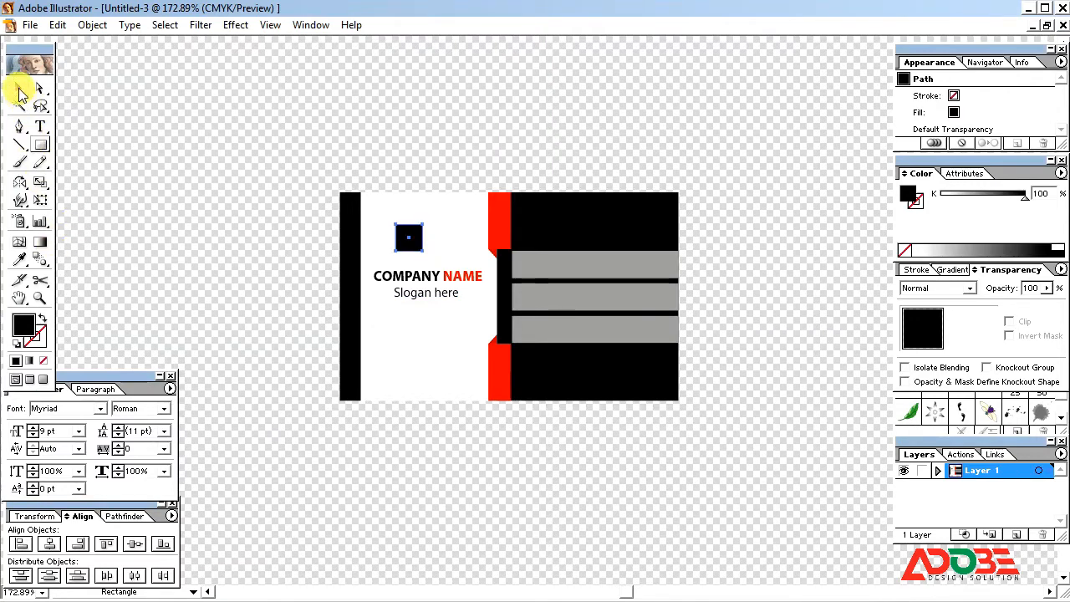
{"action": "left_click", "coordinate": [21, 90]}
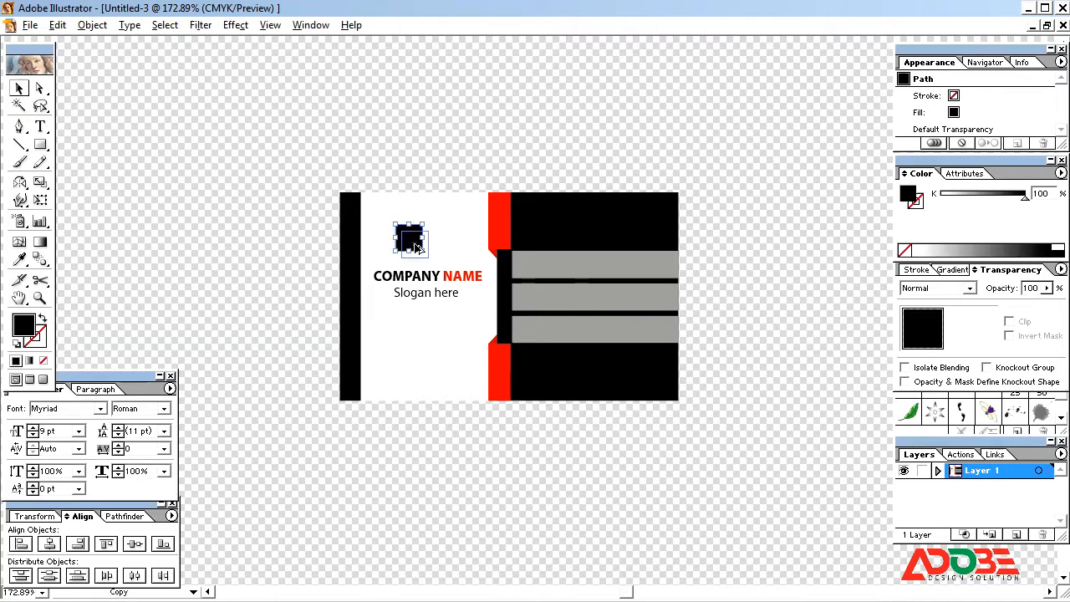
{"action": "left_click_drag", "start_coordinate": [416, 247], "coordinate": [416, 246]}
Give both overlapping squares a red outline of magenta 100 and yellow 100 with no fill.
{"action": "left_click", "coordinate": [400, 232], "text": "shift"}
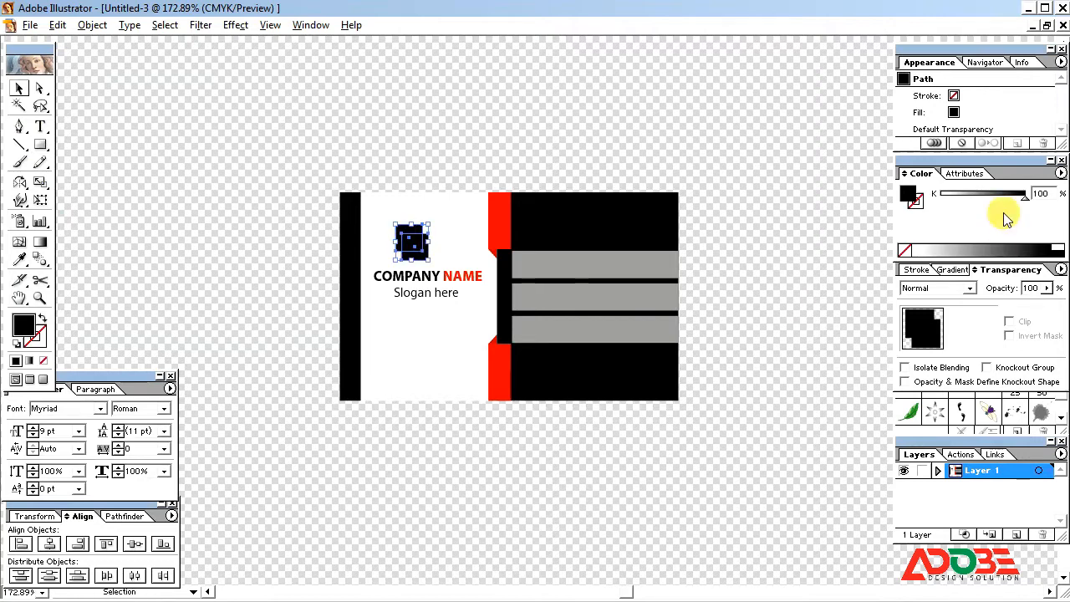
{"action": "left_click", "coordinate": [1061, 173]}
{"action": "left_click", "coordinate": [1006, 246]}
{"action": "left_click_drag", "start_coordinate": [1026, 238], "coordinate": [891, 234]}
{"action": "left_click_drag", "start_coordinate": [942, 208], "coordinate": [1050, 209]}
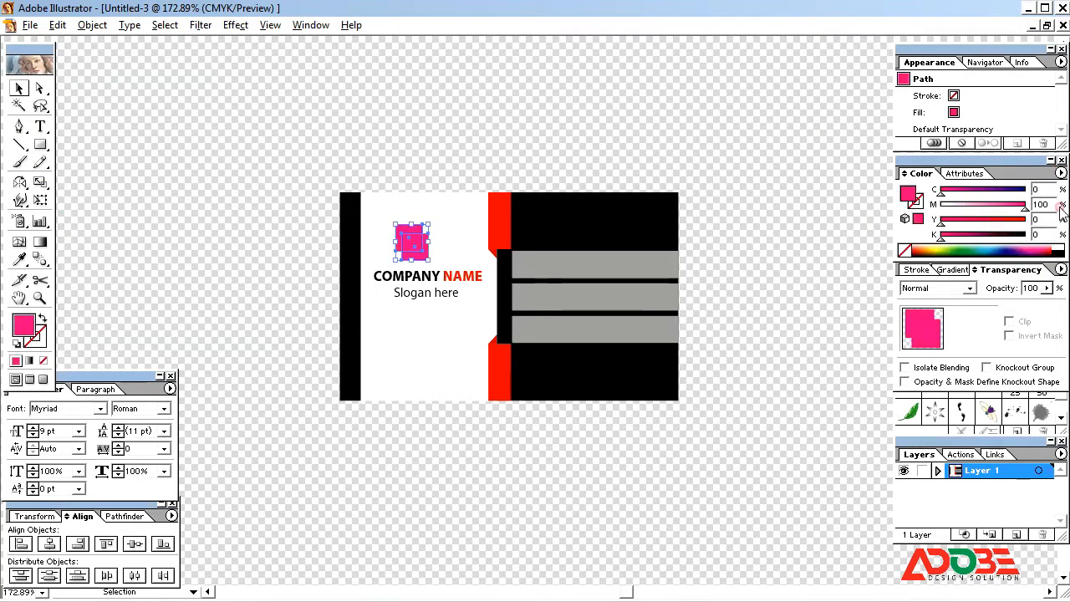
{"action": "left_click_drag", "start_coordinate": [942, 223], "coordinate": [1037, 224]}
{"action": "left_click", "coordinate": [42, 317]}
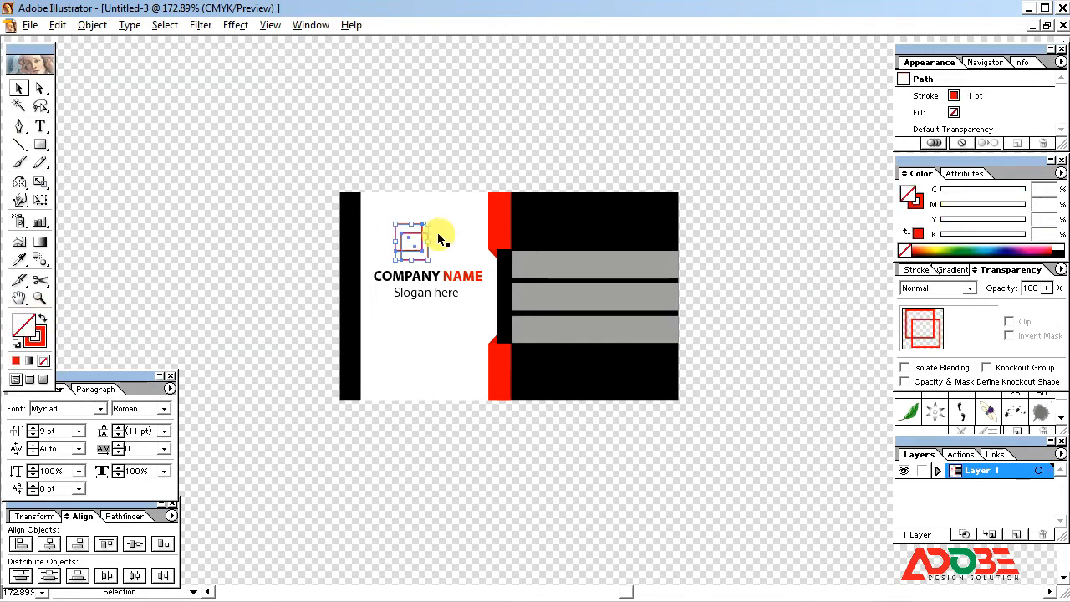
Rotate the two overlapping outlined squares together so they stand on their corners as diamonds.
{"action": "left_click_drag", "start_coordinate": [433, 223], "coordinate": [456, 244]}
{"action": "left_click", "coordinate": [284, 270]}
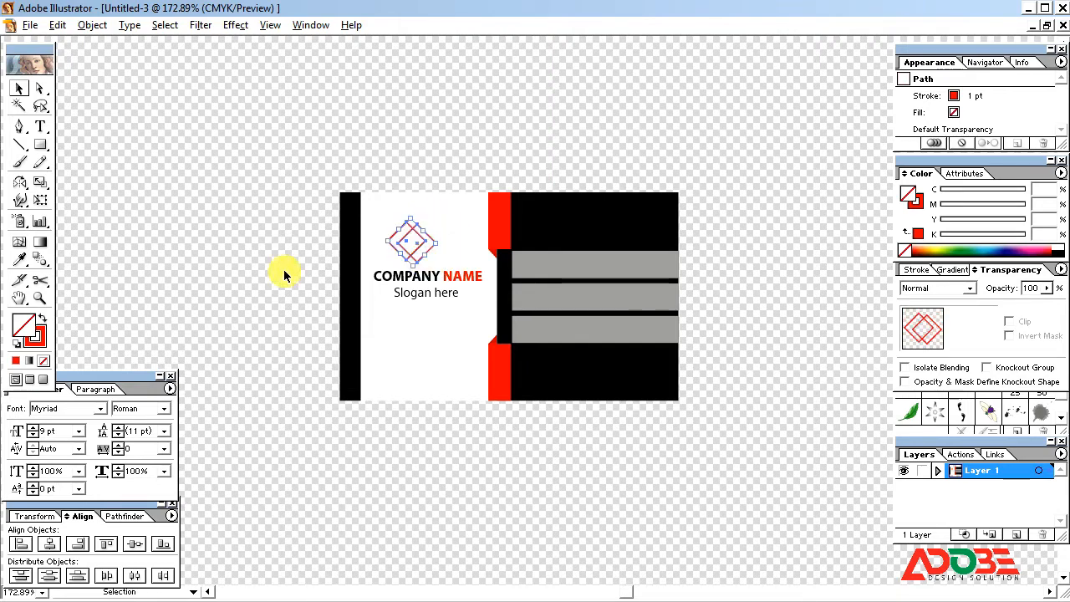
{"action": "left_click", "coordinate": [438, 246]}
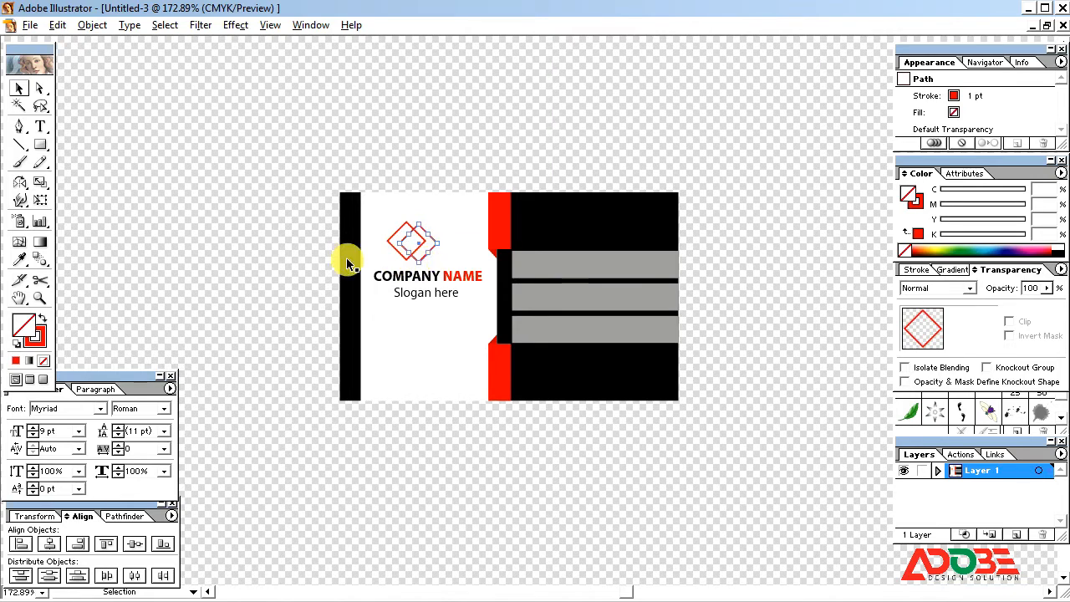
{"action": "left_click", "coordinate": [349, 264]}
{"action": "left_click", "coordinate": [434, 252]}
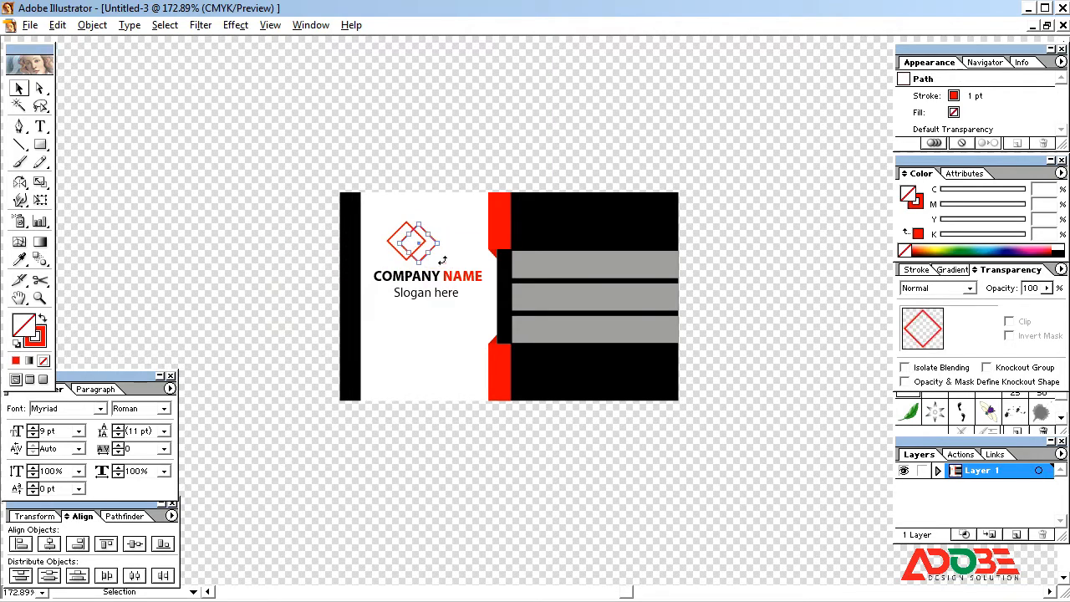
Center the two-diamond logo above COMPANY NAME and scale it down slightly.
{"action": "left_click", "coordinate": [391, 247], "text": "shift"}
{"action": "key", "text": "Right"}
{"action": "key", "text": "Right"}
{"action": "key", "text": "Right"}
{"action": "key", "text": "Right"}
{"action": "key", "text": "Right"}
{"action": "key", "text": "Right"}
{"action": "key", "text": "Right"}
{"action": "key", "text": "Right"}
{"action": "key", "text": "Right"}
{"action": "key", "text": "Up"}
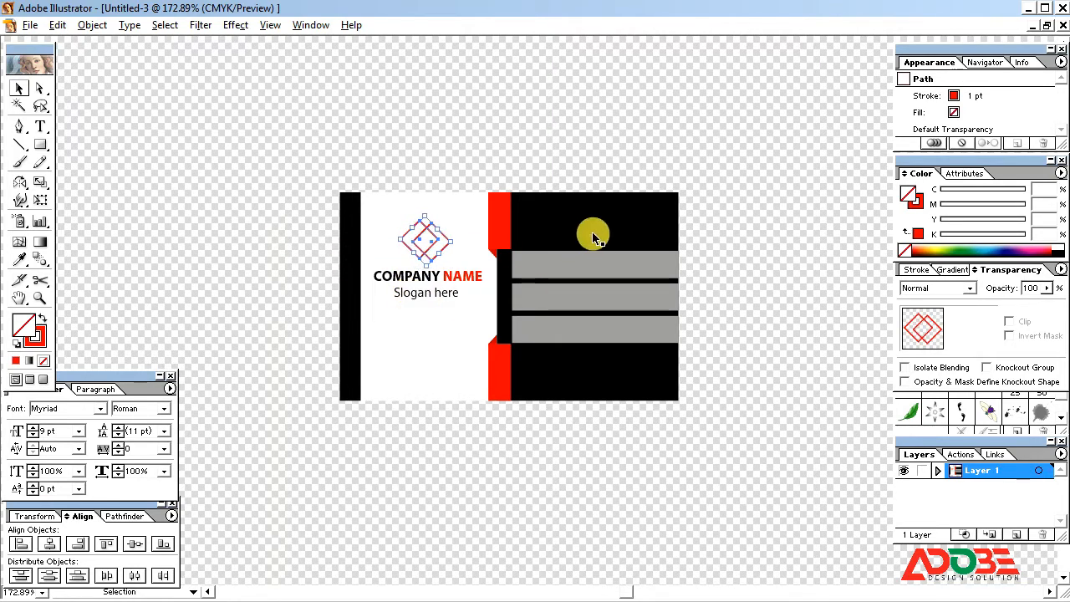
{"action": "left_click_drag", "start_coordinate": [450, 242], "coordinate": [448, 244]}
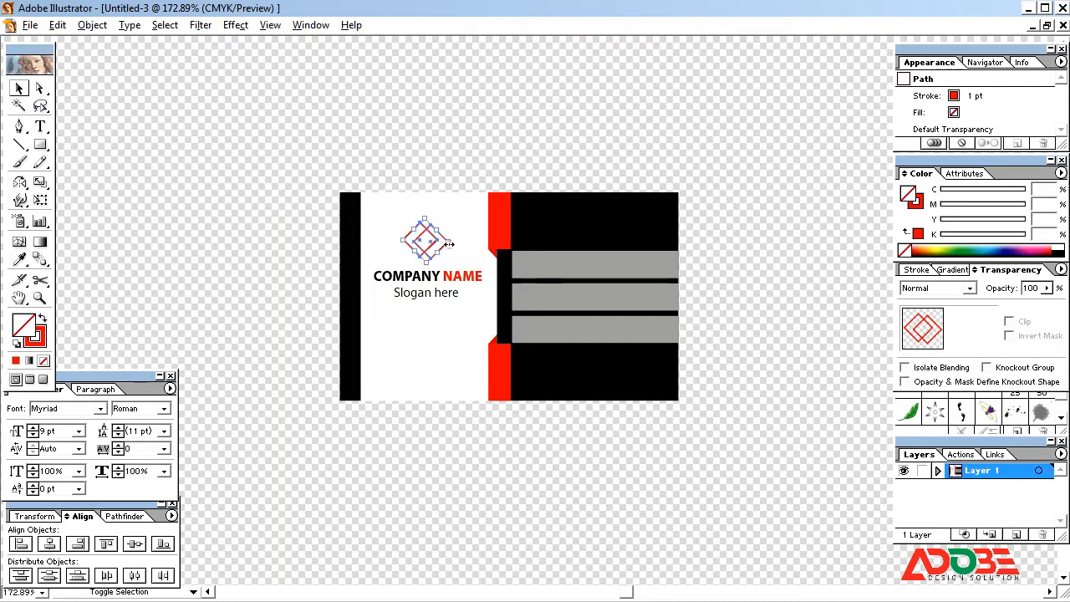
{"action": "key", "text": "Down"}
{"action": "left_click", "coordinate": [755, 249]}
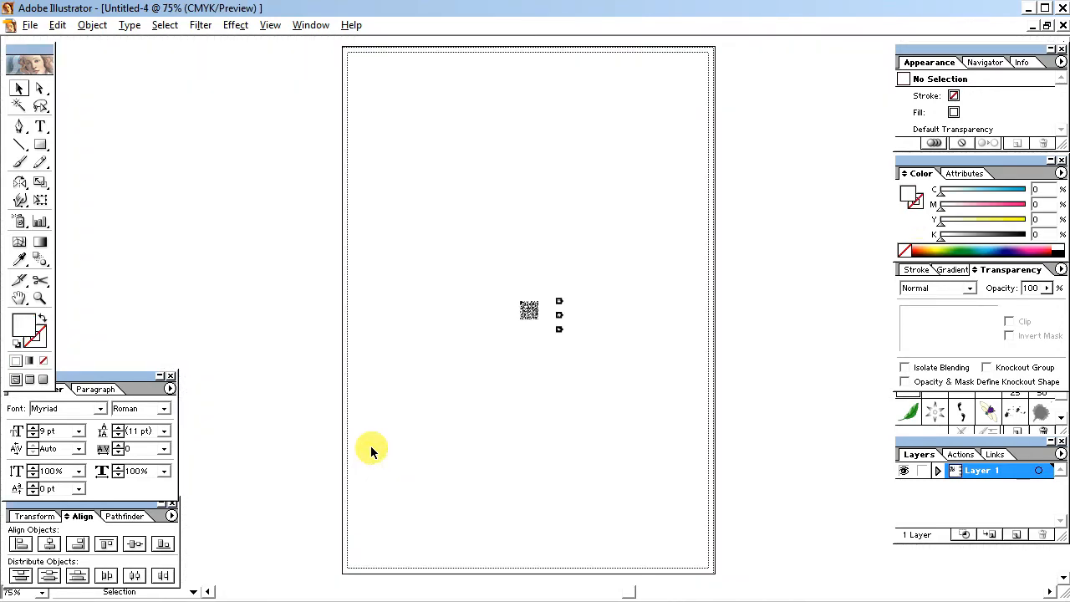
Transfer the QR code and the three contact icons from the Untitled-4 document into the business card document.
{"action": "left_click_drag", "start_coordinate": [517, 285], "coordinate": [602, 370]}
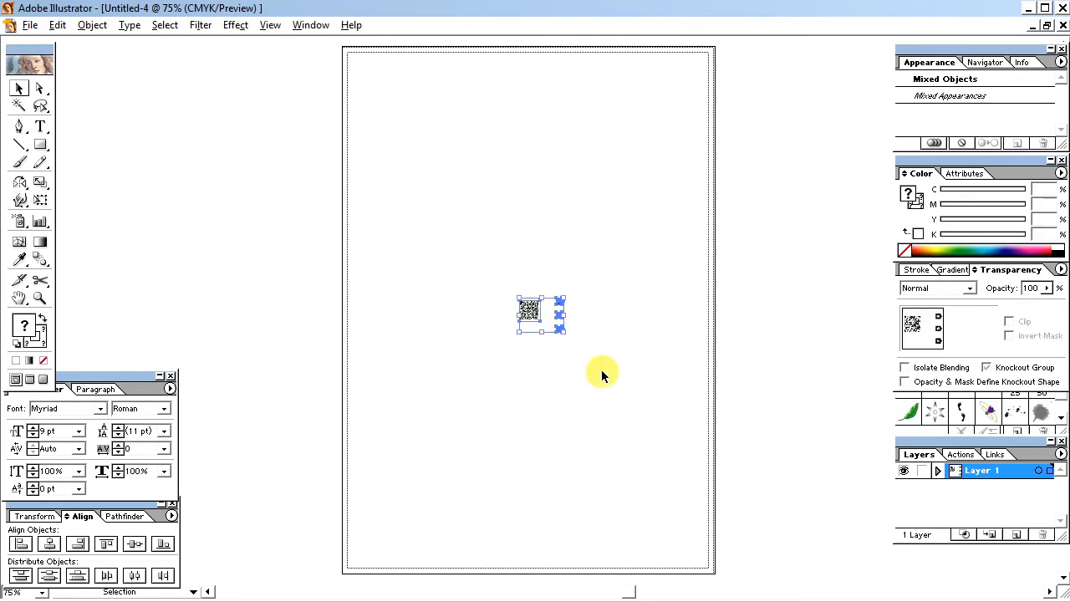
{"action": "key", "text": "Delete"}
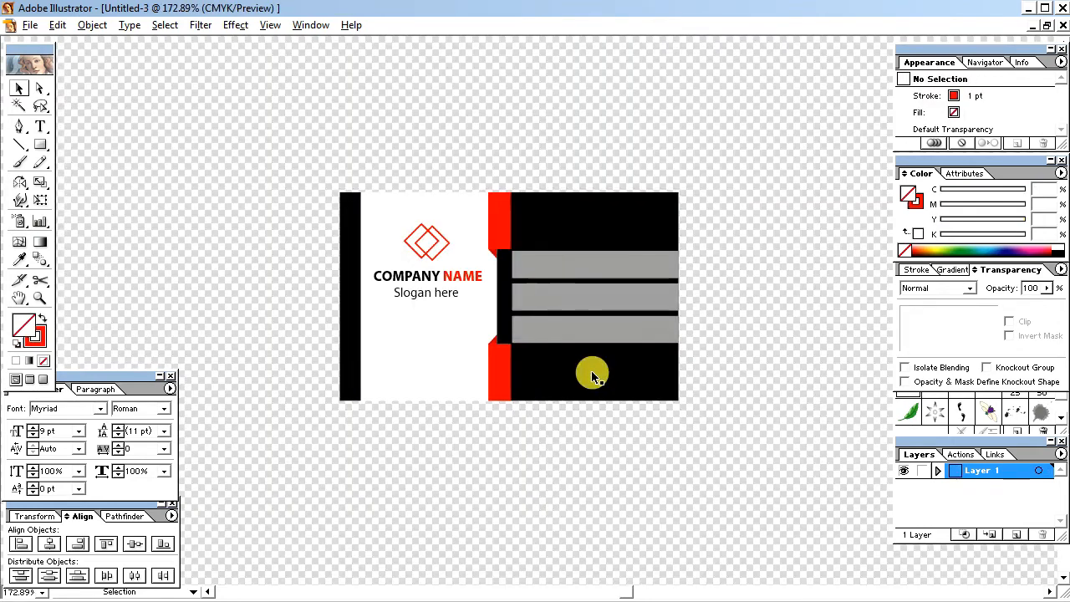
{"action": "key", "text": "ctrl+v"}
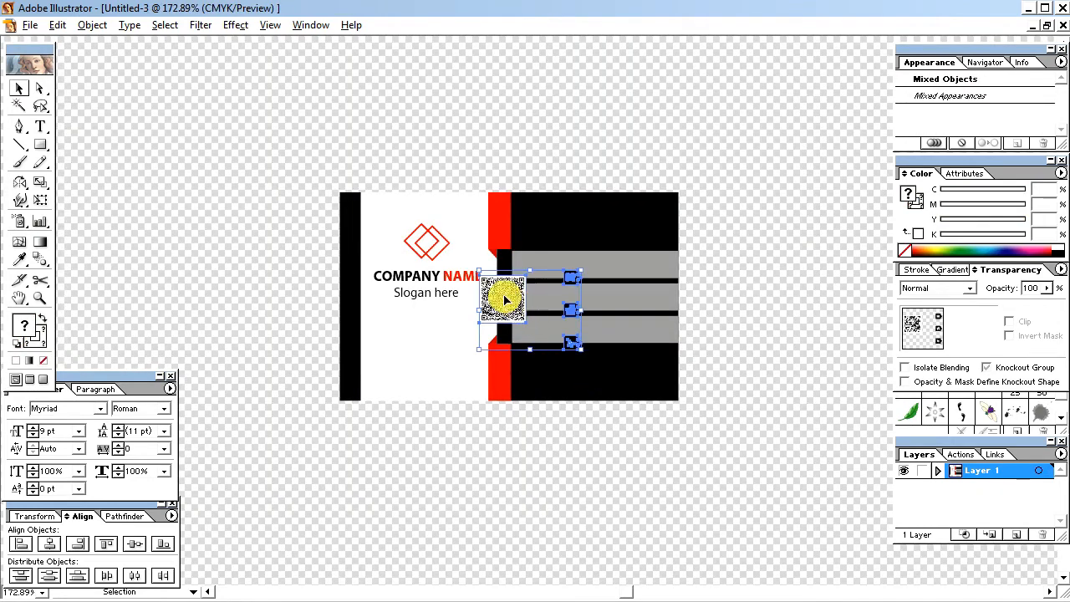
Center the QR code beneath the slogan in the white area, and set the three icons aside below the card.
{"action": "left_click_drag", "start_coordinate": [502, 303], "coordinate": [439, 361]}
{"action": "left_click", "coordinate": [659, 464]}
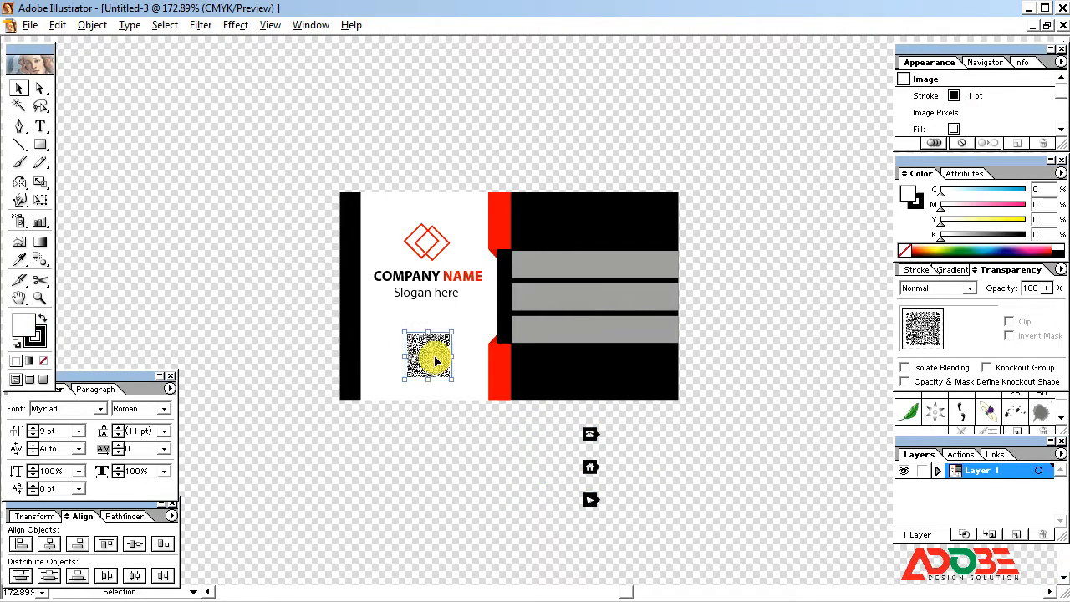
{"action": "left_click", "coordinate": [438, 359]}
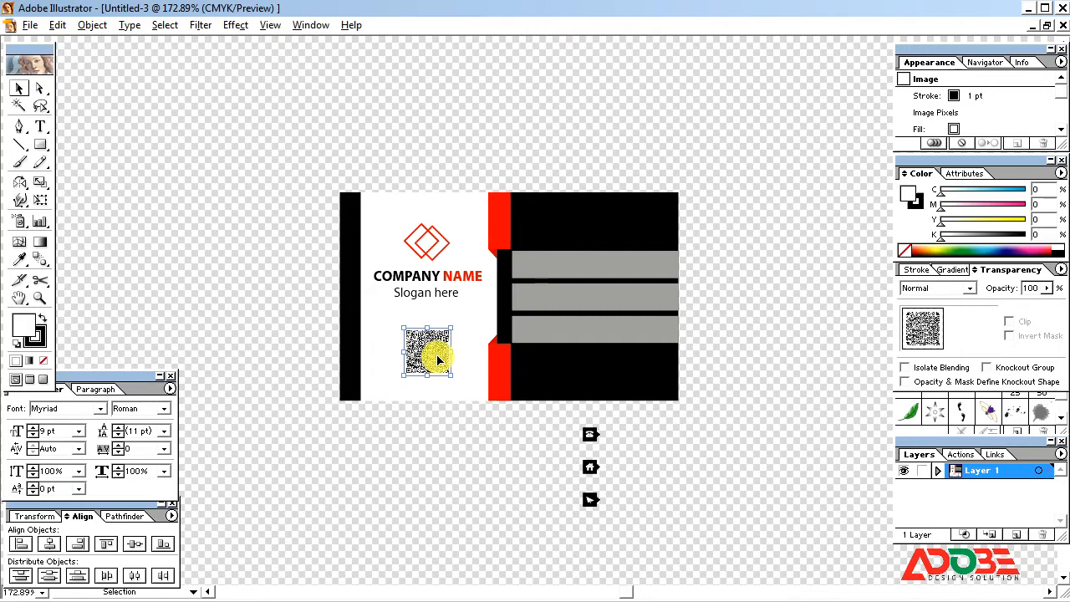
{"action": "key", "text": "Left"}
{"action": "key", "text": "Right"}
{"action": "key", "text": "Down"}
{"action": "key", "text": "Left"}
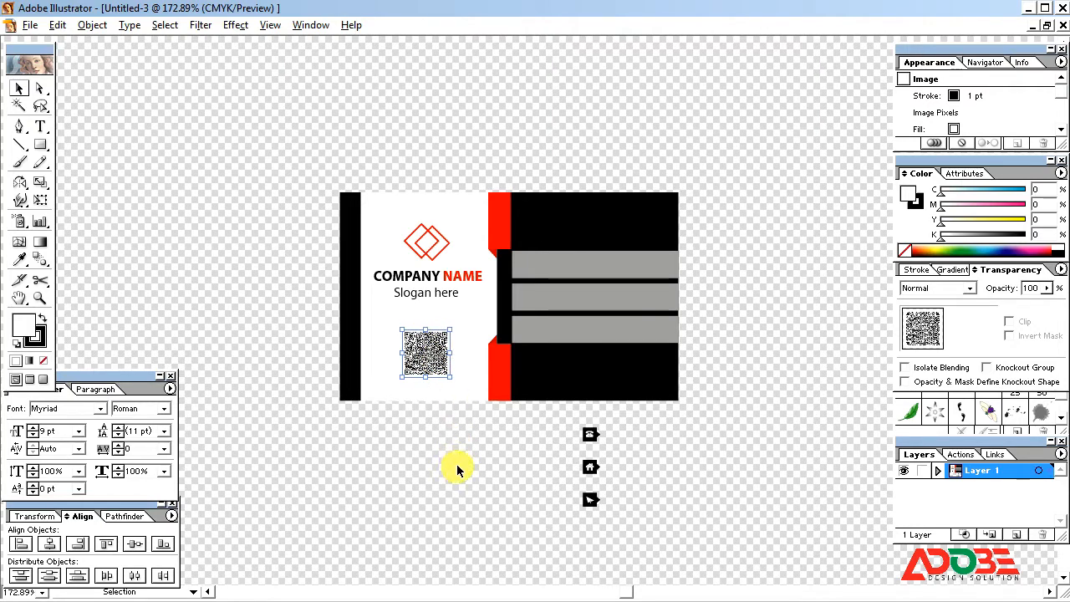
{"action": "left_click", "coordinate": [457, 470]}
Place the phone, home and pointer icons together at the left ends of the three grey strips, one per strip.
{"action": "left_click", "coordinate": [590, 435]}
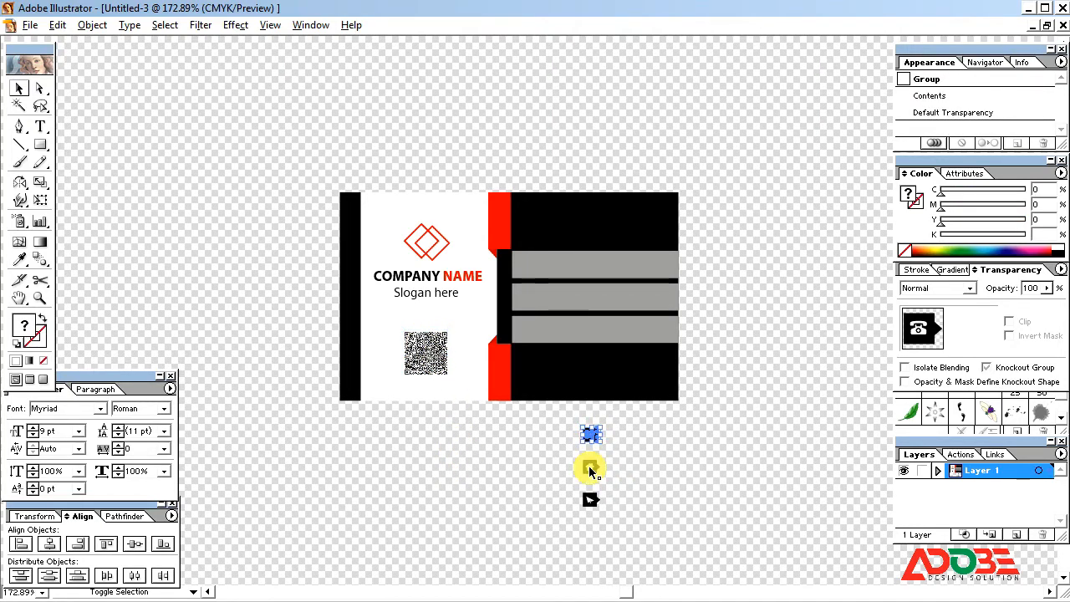
{"action": "left_click", "coordinate": [590, 471], "text": "shift"}
{"action": "left_click", "coordinate": [591, 500], "text": "shift"}
{"action": "left_click_drag", "start_coordinate": [593, 473], "coordinate": [526, 306]}
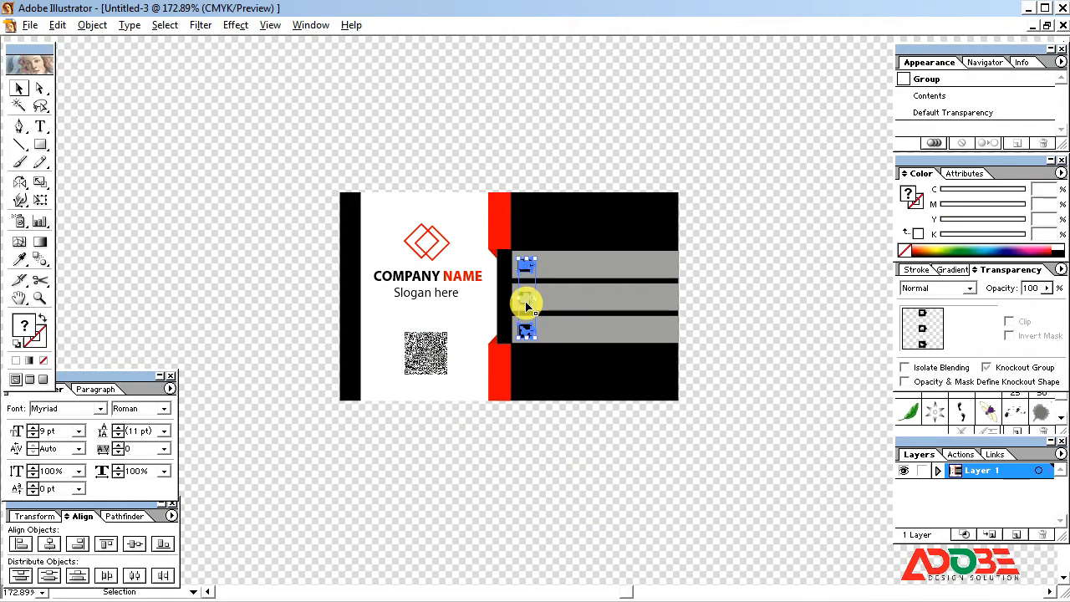
{"action": "left_click", "coordinate": [756, 298]}
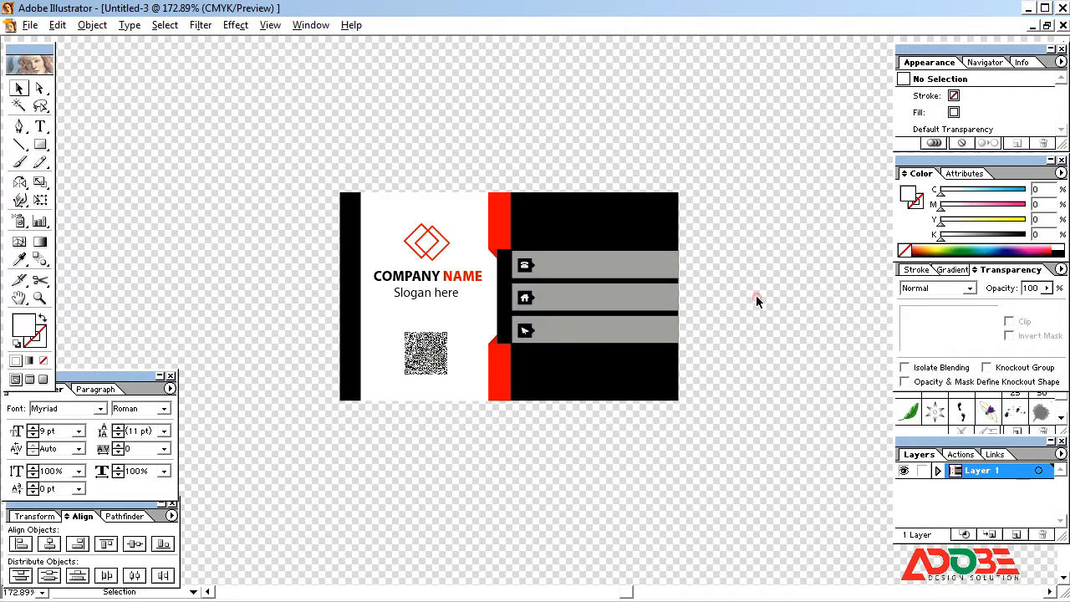
{"action": "left_click_drag", "start_coordinate": [748, 285], "coordinate": [730, 325]}
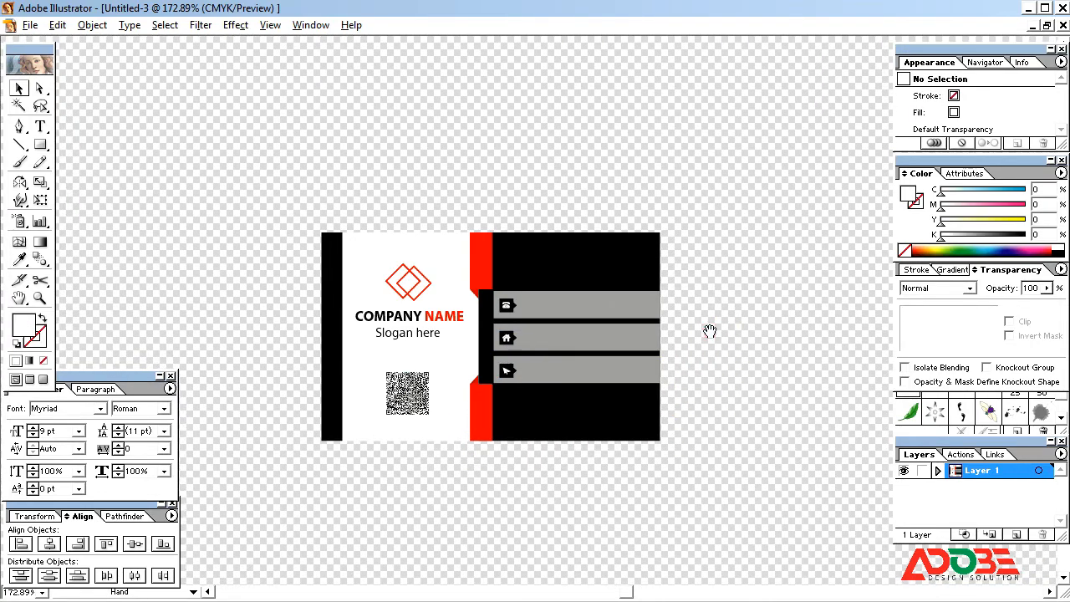
Duplicate the COMPANY NAME text onto the upper black panel, recolour it white and change it to YOUR NAME HERE.
{"action": "left_click_drag", "start_coordinate": [430, 322], "coordinate": [582, 282]}
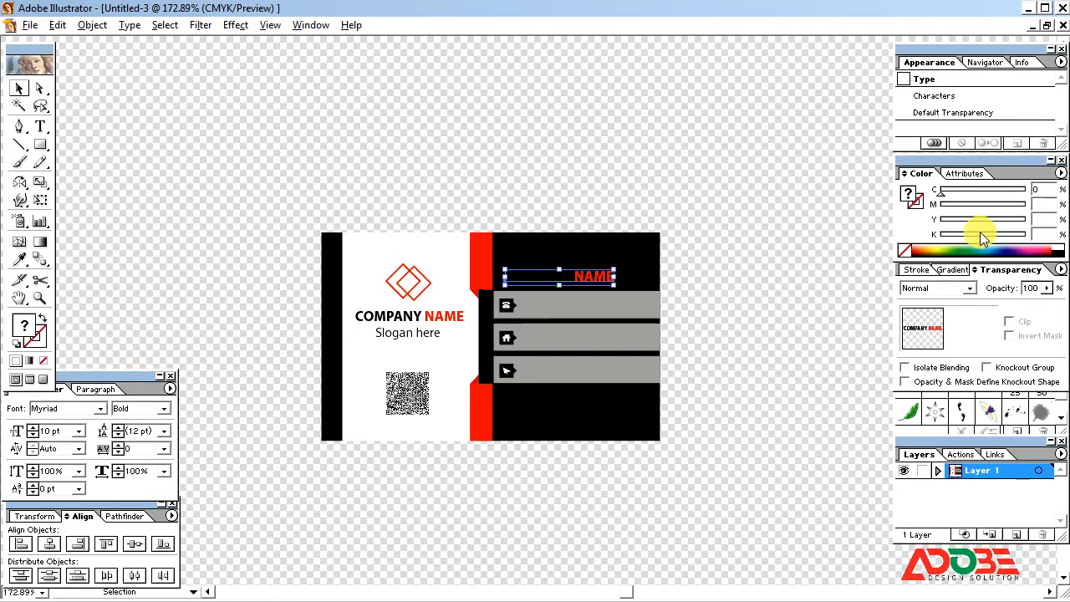
{"action": "left_click", "coordinate": [1058, 247]}
{"action": "left_click_drag", "start_coordinate": [583, 285], "coordinate": [580, 273]}
{"action": "double_click", "coordinate": [578, 268]}
{"action": "key", "text": "ctrl+a"}
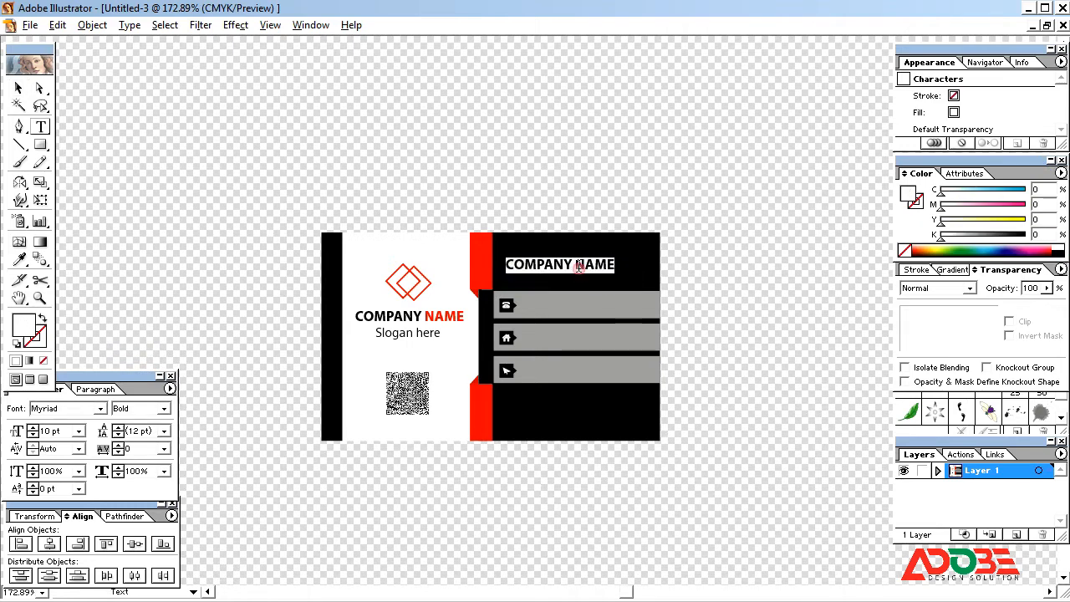
{"action": "type", "text": "YOUR"}
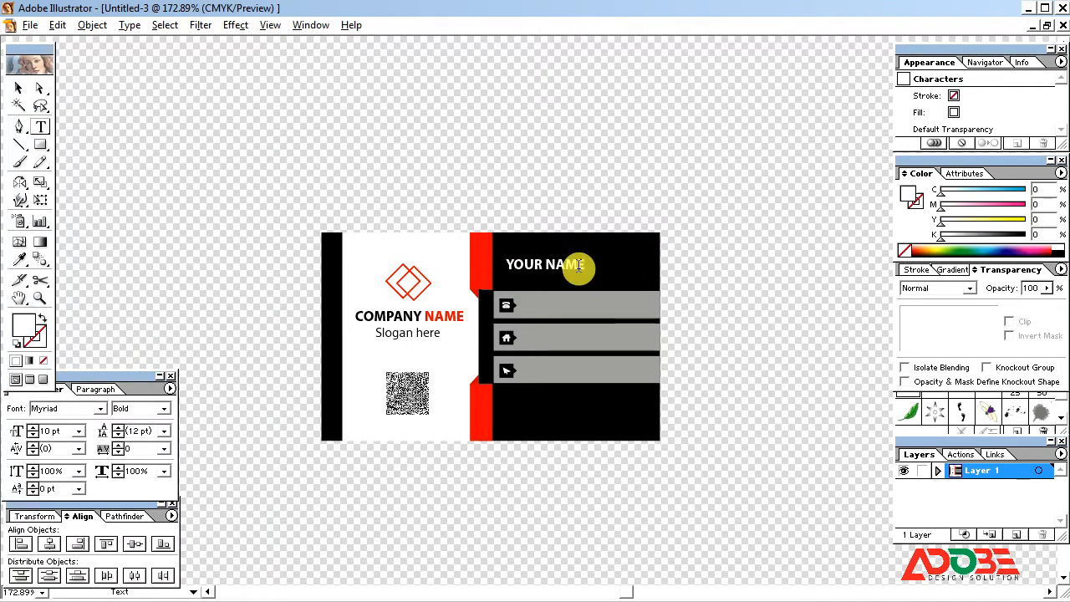
{"action": "key", "text": "Escape"}
Duplicate the slogan text beneath YOUR NAME HERE, recolour it white and change it to Manager.
{"action": "left_click_drag", "start_coordinate": [409, 336], "coordinate": [576, 285]}
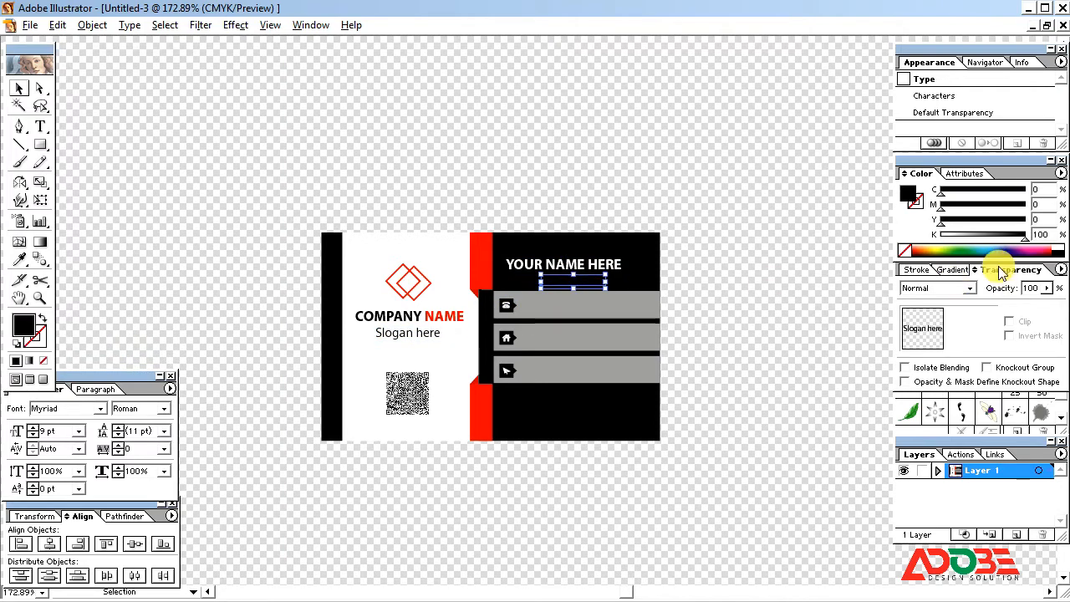
{"action": "left_click", "coordinate": [984, 243]}
{"action": "double_click", "coordinate": [585, 274]}
{"action": "key", "text": "ctrl+a"}
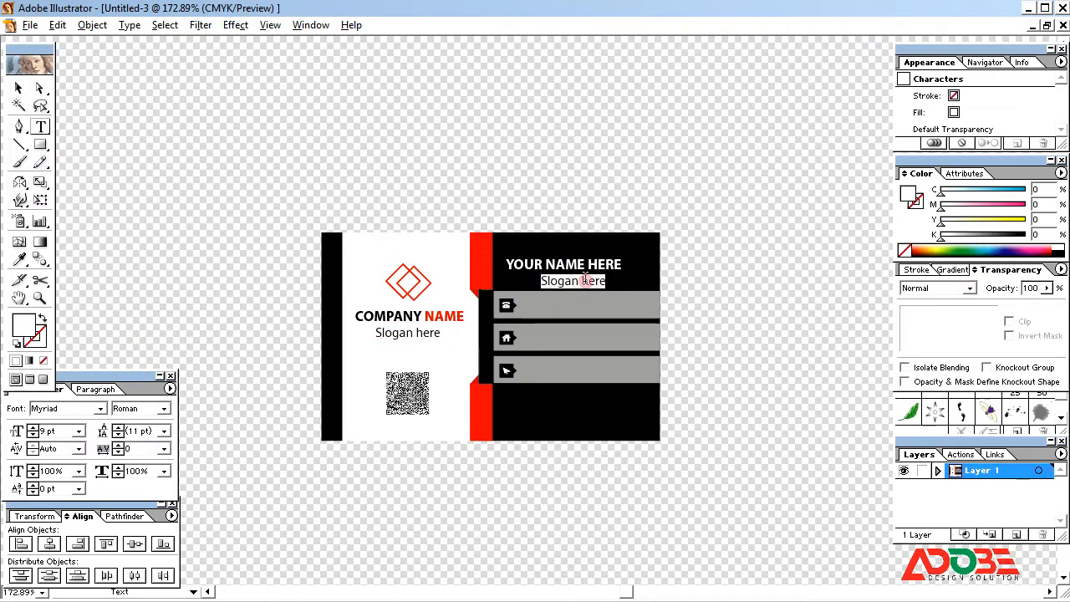
{"action": "type", "text": "Manager"}
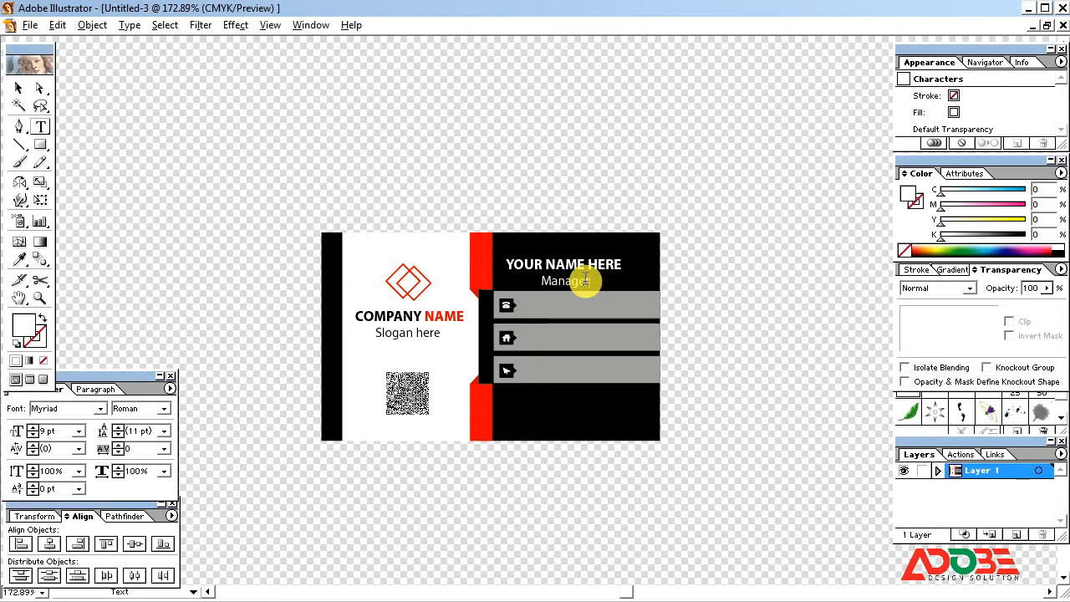
Align the right edges of YOUR NAME HERE and Manager, and nudge both lines slightly upward above the grey strips.
{"action": "left_click", "coordinate": [586, 280], "text": "ctrl"}
{"action": "left_click", "coordinate": [607, 269], "text": "ctrl+shift"}
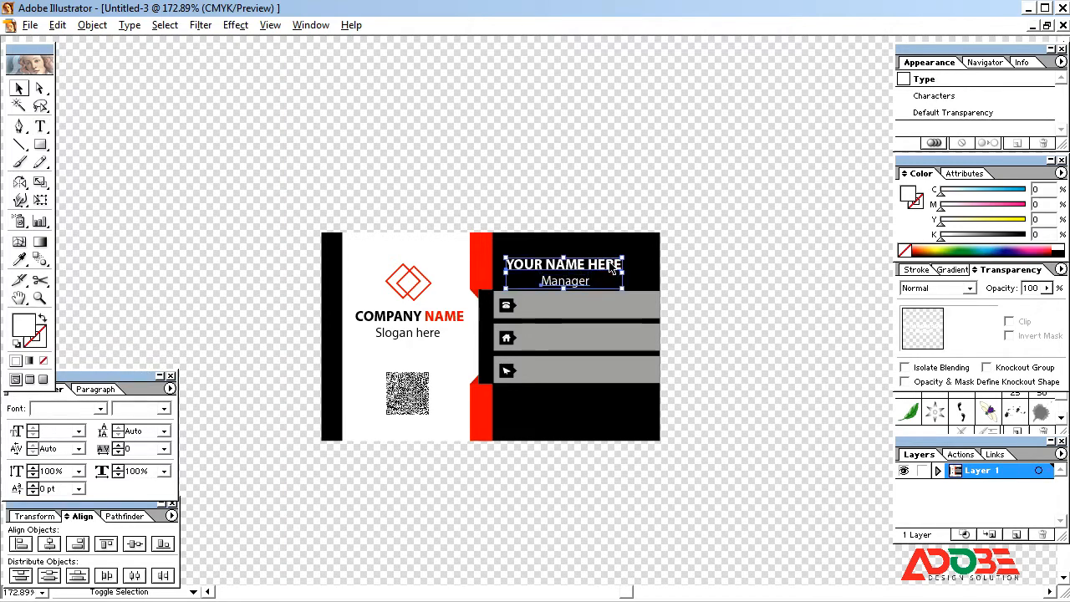
{"action": "left_click", "coordinate": [77, 544]}
{"action": "key", "text": "Up"}
{"action": "key", "text": "Up"}
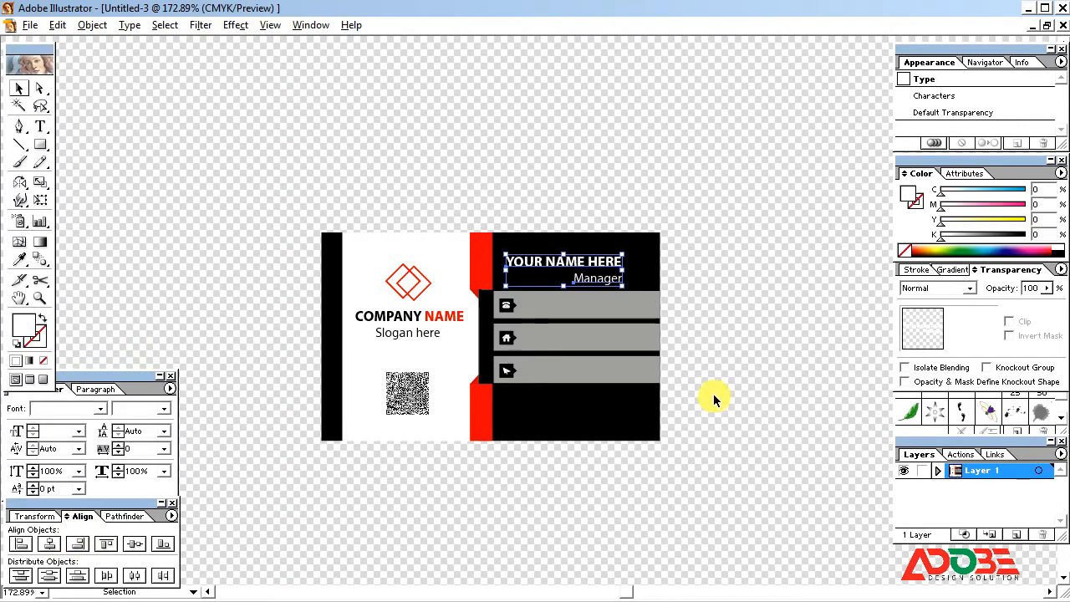
{"action": "left_click", "coordinate": [741, 311]}
{"action": "left_click", "coordinate": [609, 277]}
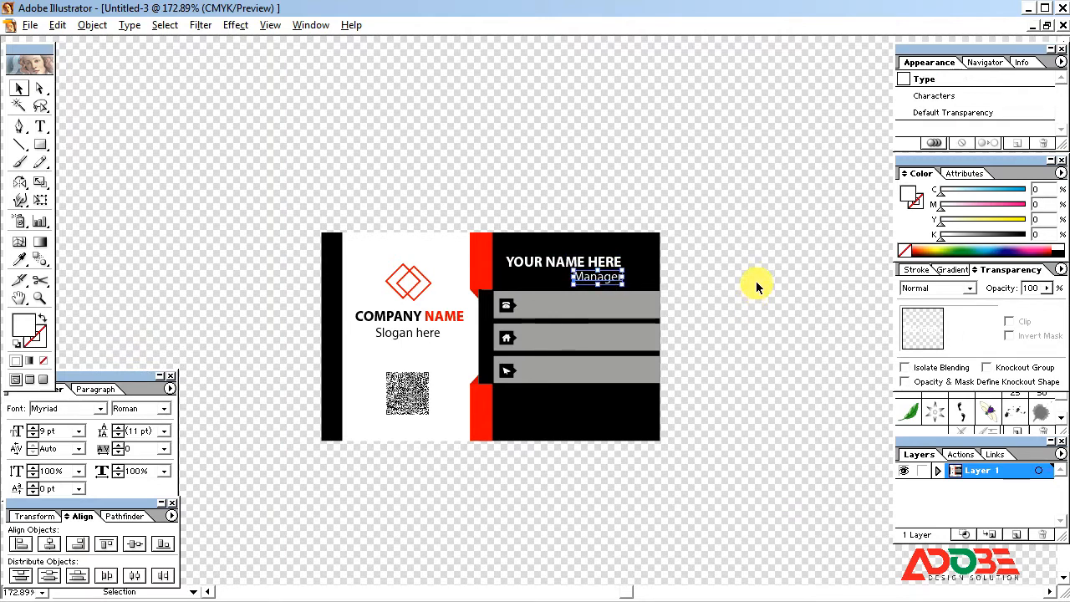
{"action": "left_click", "coordinate": [659, 282]}
{"action": "left_click", "coordinate": [611, 278]}
{"action": "left_click", "coordinate": [645, 323]}
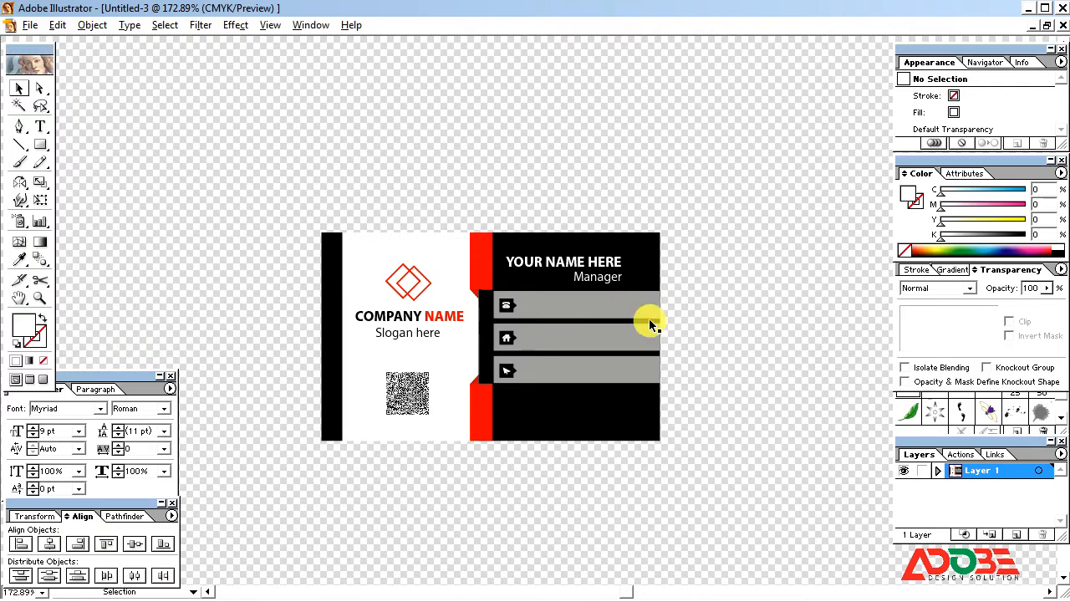
Set the fill of the Manager text to 10% black.
{"action": "left_click", "coordinate": [611, 281]}
{"action": "left_click", "coordinate": [1040, 235]}
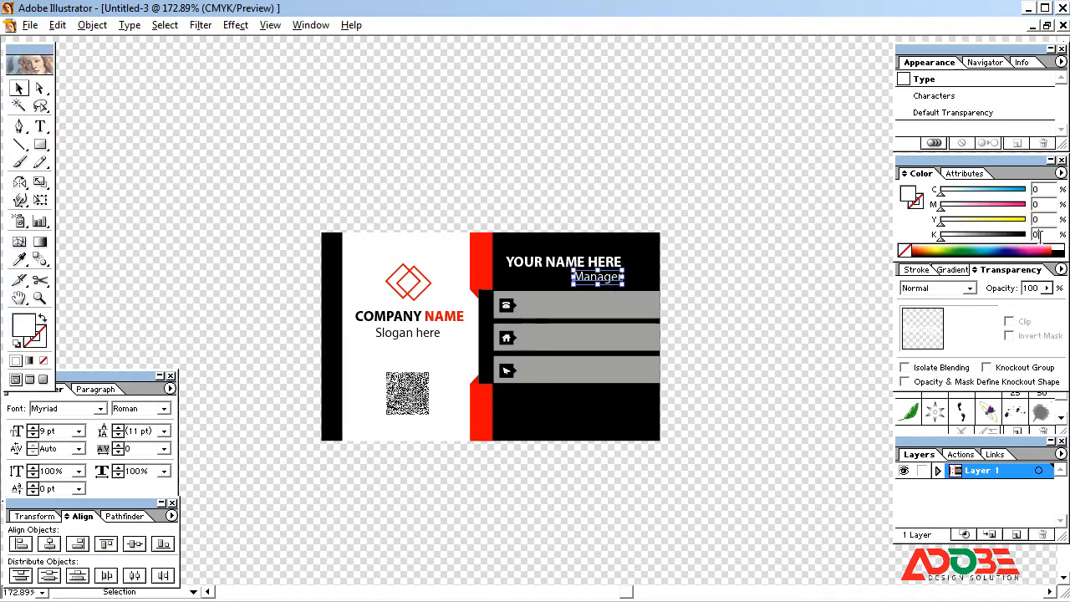
{"action": "type", "text": "10"}
{"action": "key", "text": "Return"}
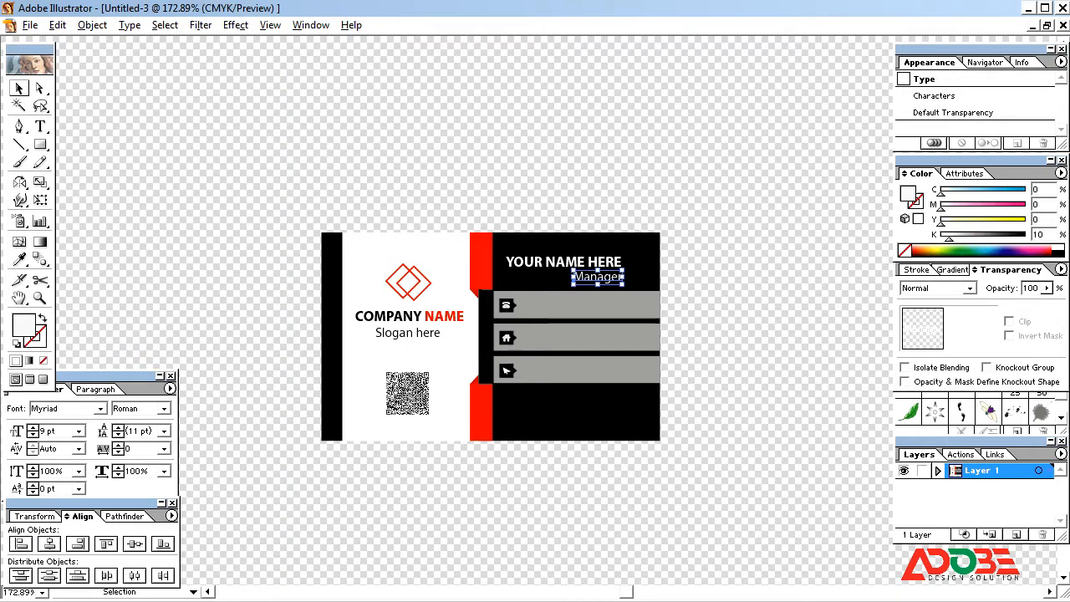
{"action": "left_click", "coordinate": [738, 339]}
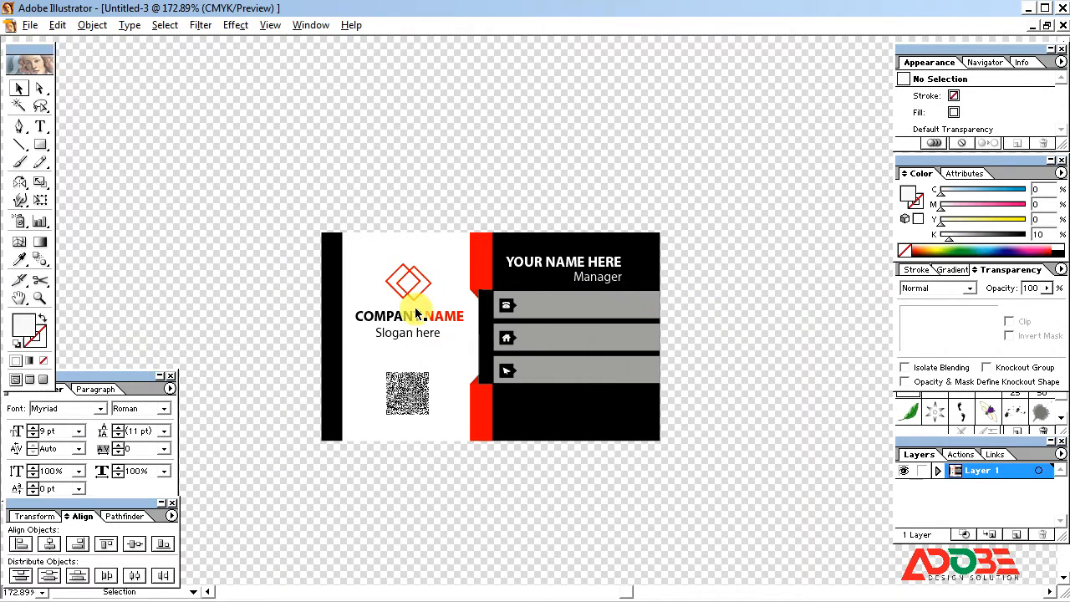
Duplicate YOUR NAME HERE onto the first grey strip and set the copy to Myriad Roman at 7 pt.
{"action": "left_click_drag", "start_coordinate": [581, 264], "coordinate": [602, 306]}
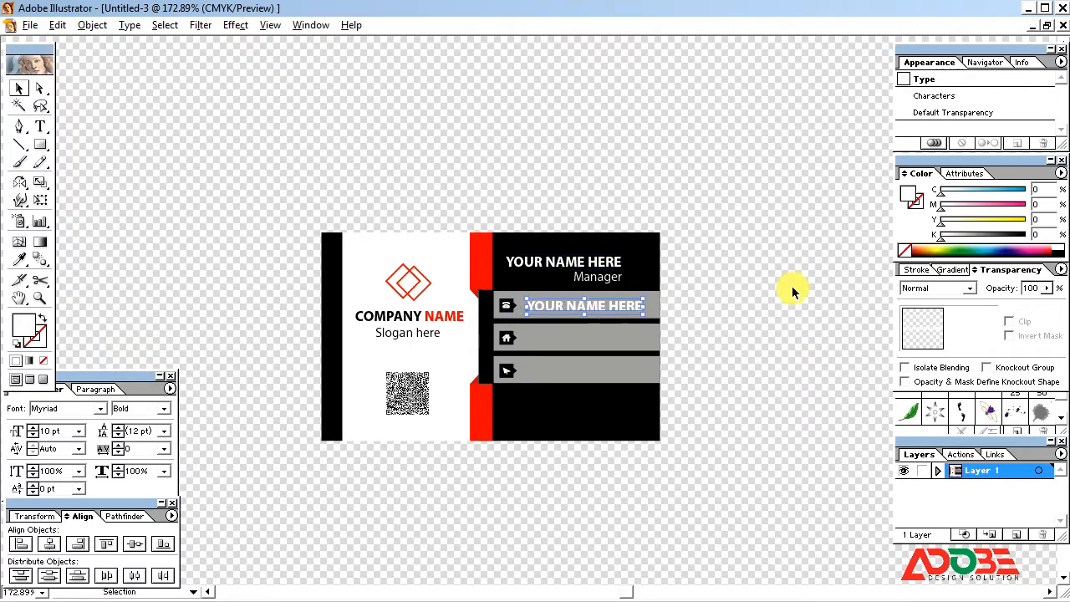
{"action": "left_click", "coordinate": [147, 410]}
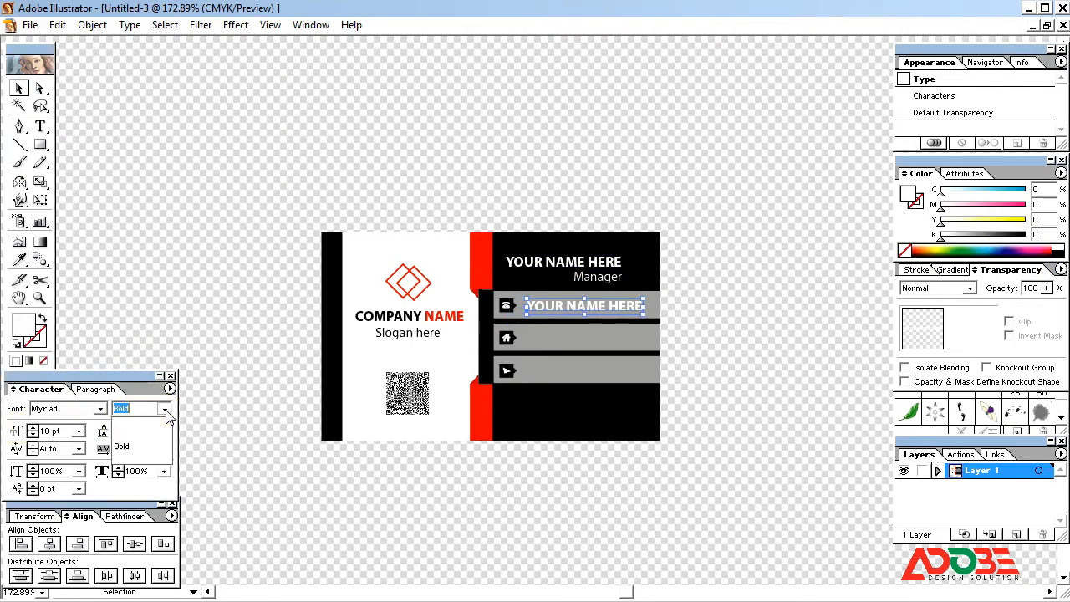
{"action": "left_click", "coordinate": [127, 423]}
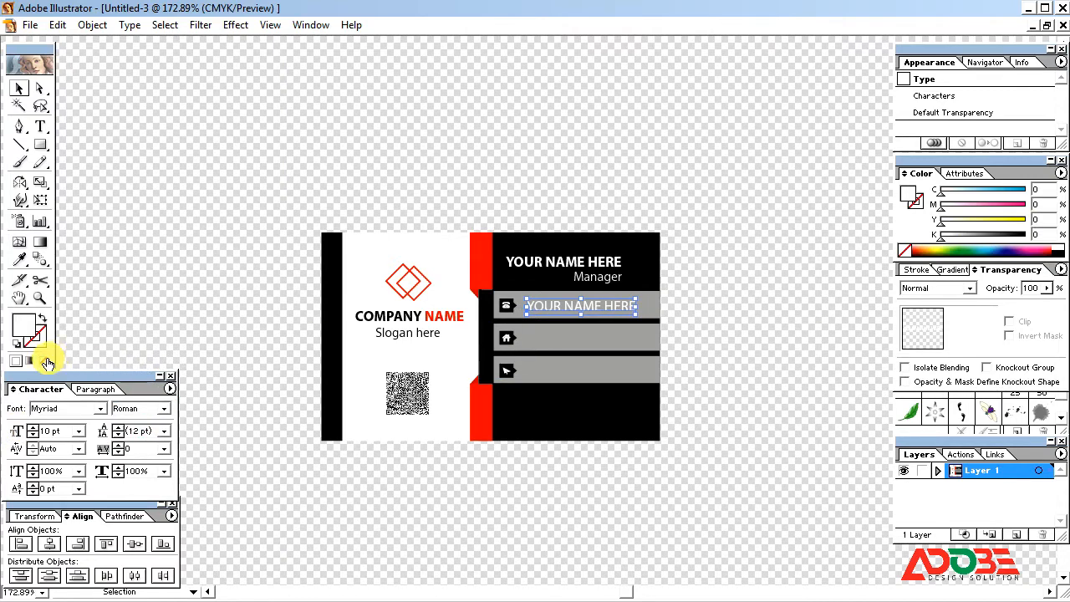
{"action": "left_click", "coordinate": [33, 435]}
{"action": "left_click", "coordinate": [32, 435]}
{"action": "left_click", "coordinate": [33, 435]}
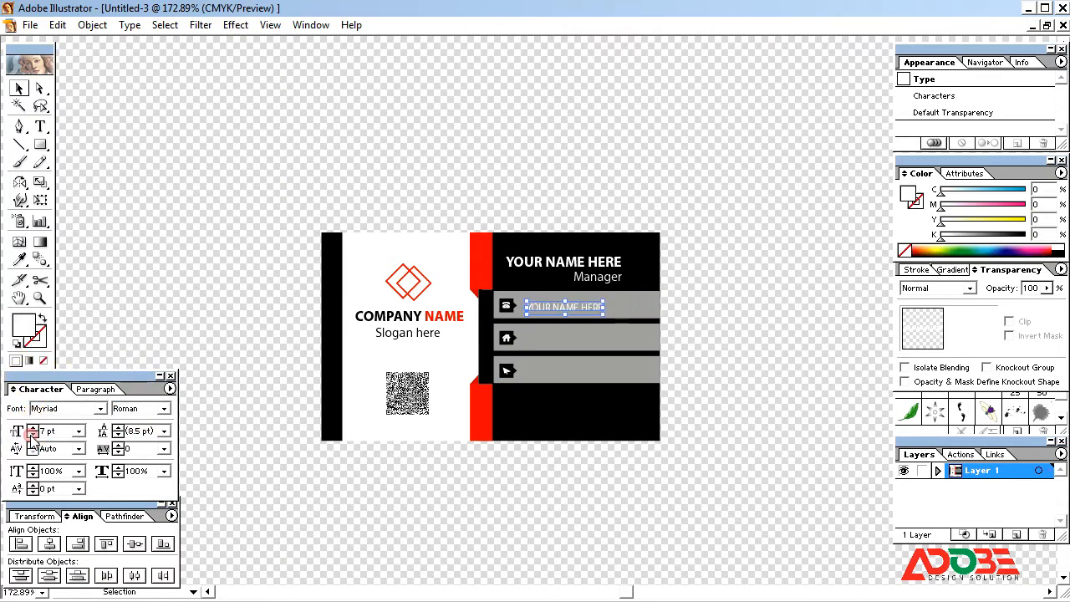
Replace the text on the first grey strip with two lines of phone numbers and center it vertically beside the phone icon.
{"action": "left_click_drag", "start_coordinate": [300, 204], "coordinate": [784, 460]}
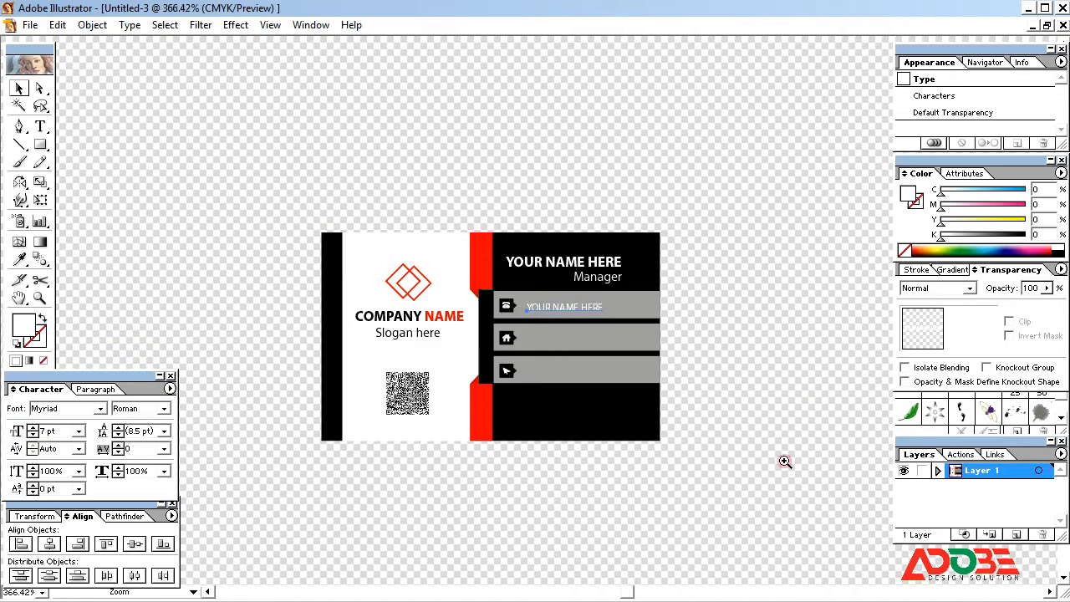
{"action": "left_click_drag", "start_coordinate": [575, 273], "coordinate": [569, 259]}
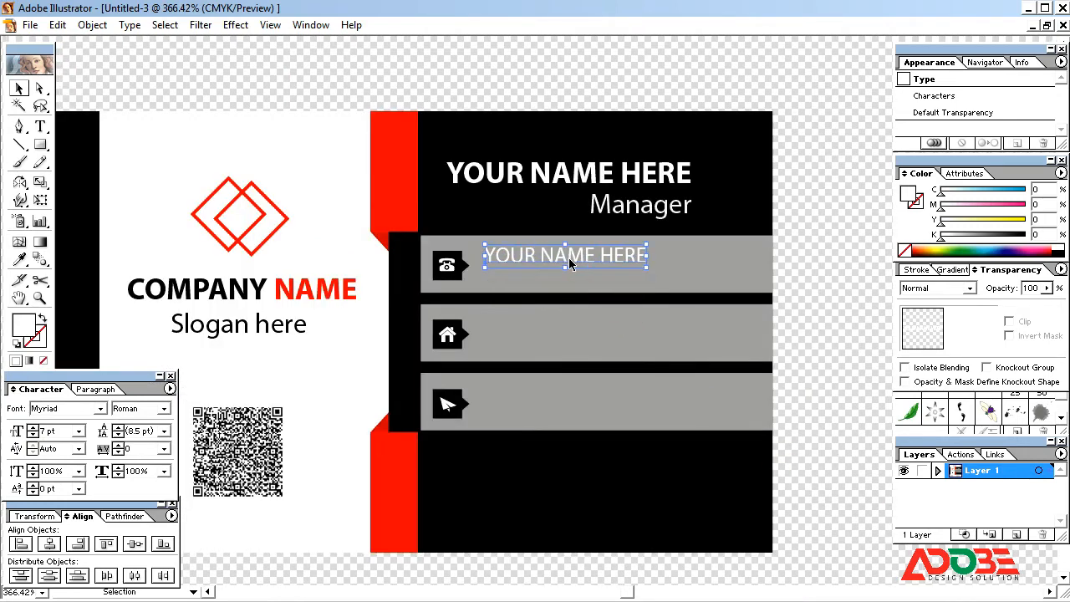
{"action": "double_click", "coordinate": [570, 260]}
{"action": "key", "text": "ctrl+a"}
{"action": "type", "text": "+880 185"}
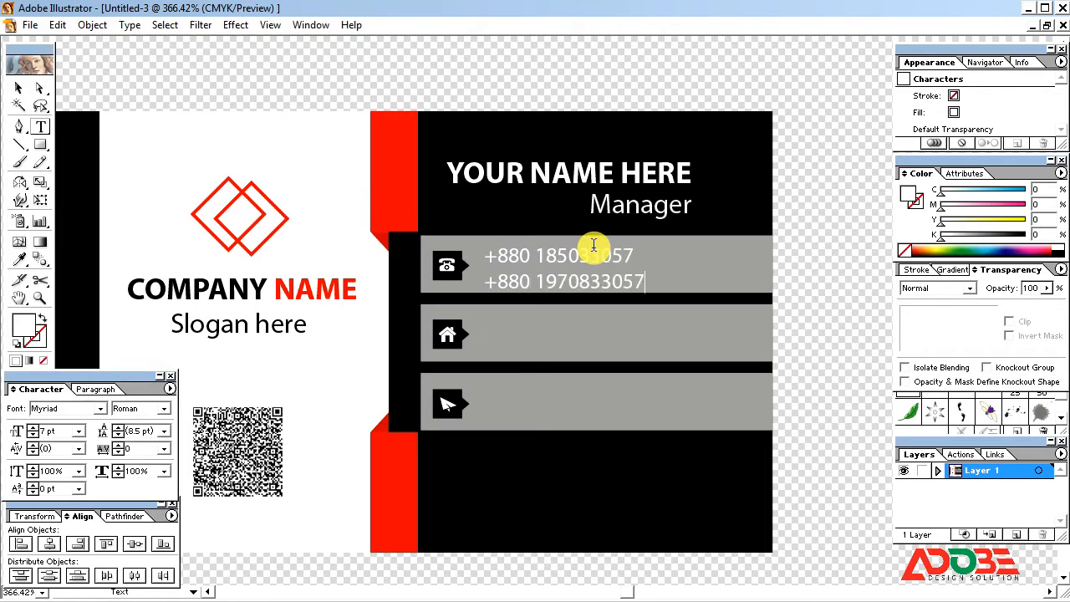
{"action": "left_click", "coordinate": [619, 259], "text": "ctrl"}
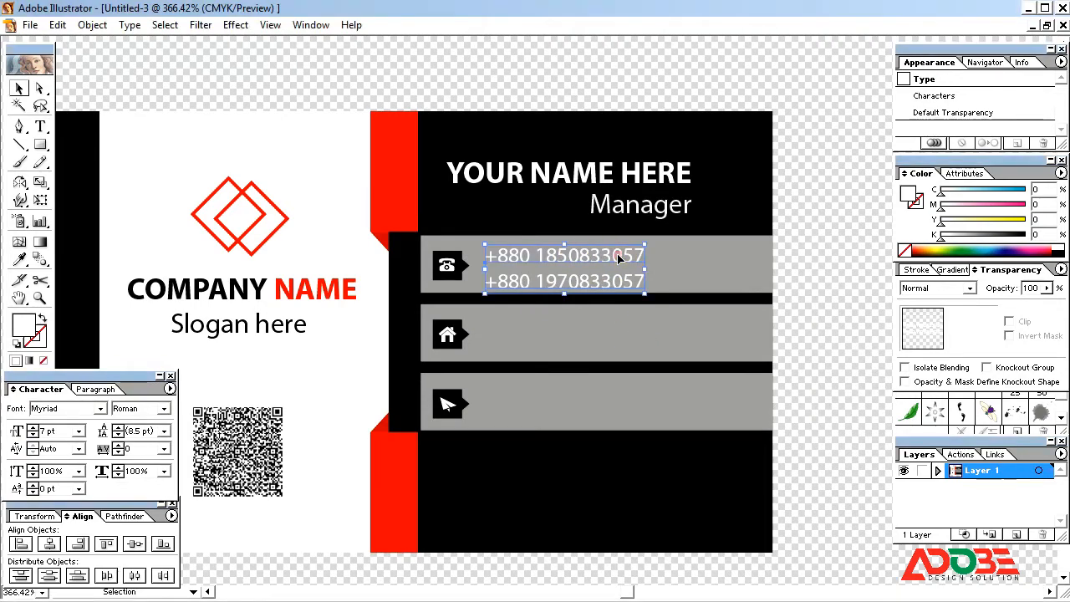
{"action": "key", "text": "Up"}
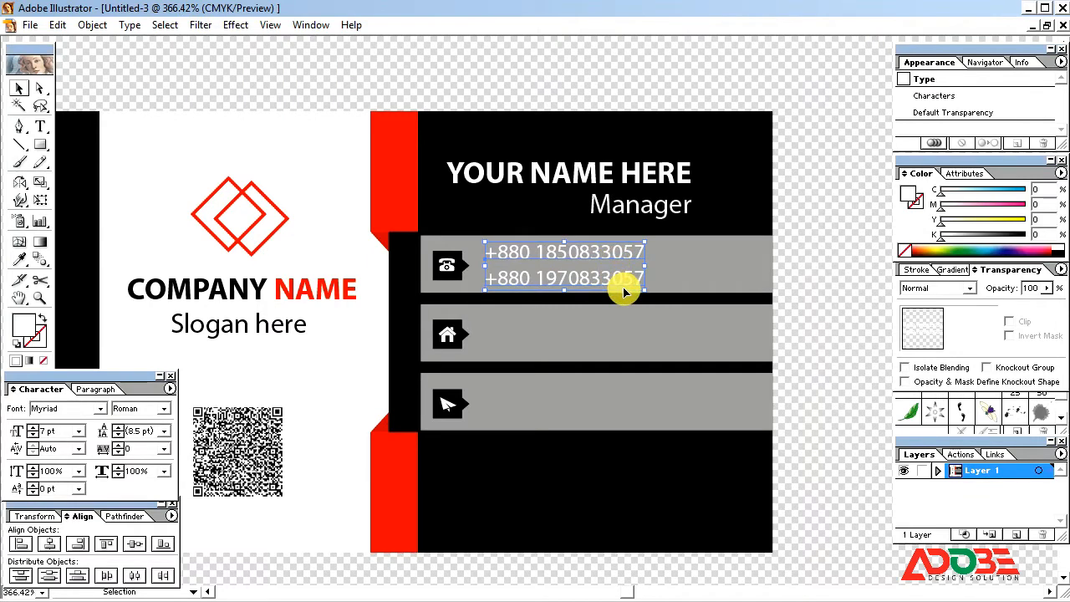
Duplicate the phone text onto the second grey strip and change it to "Your Village here" and "permant addes" on two lines.
{"action": "left_click_drag", "start_coordinate": [580, 249], "coordinate": [584, 326]}
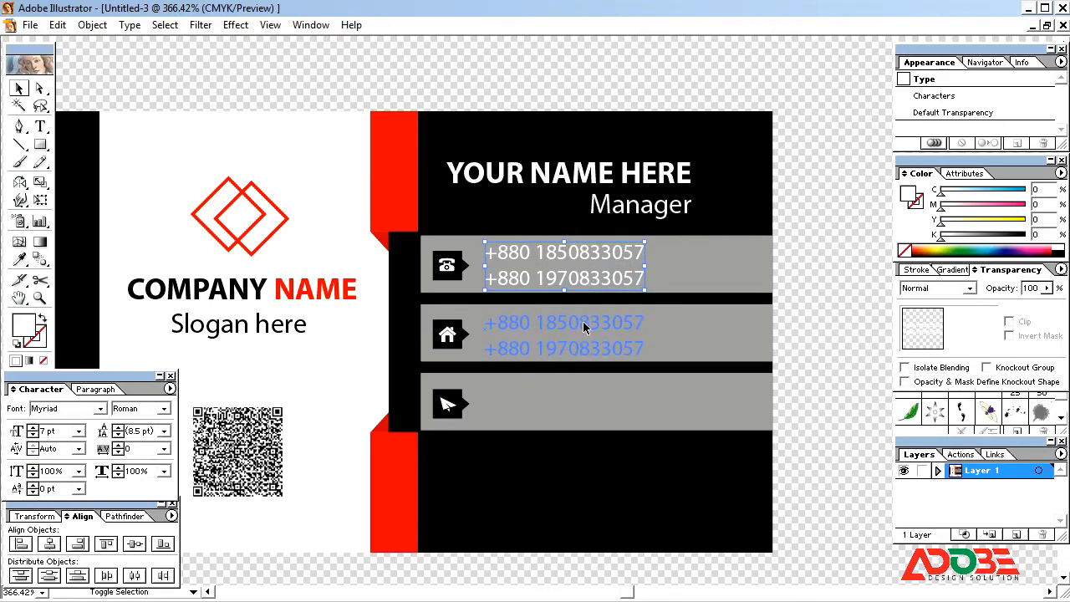
{"action": "triple_click", "coordinate": [578, 321]}
{"action": "key", "text": "ctrl+a"}
{"action": "type", "text": "Y"}
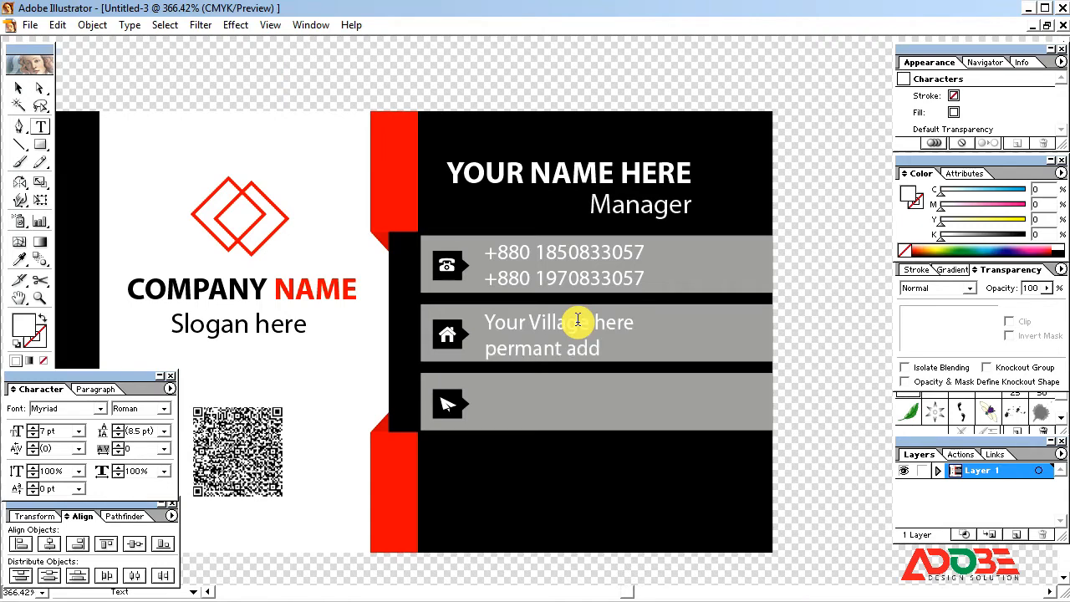
{"action": "key", "text": "ctrl+Return"}
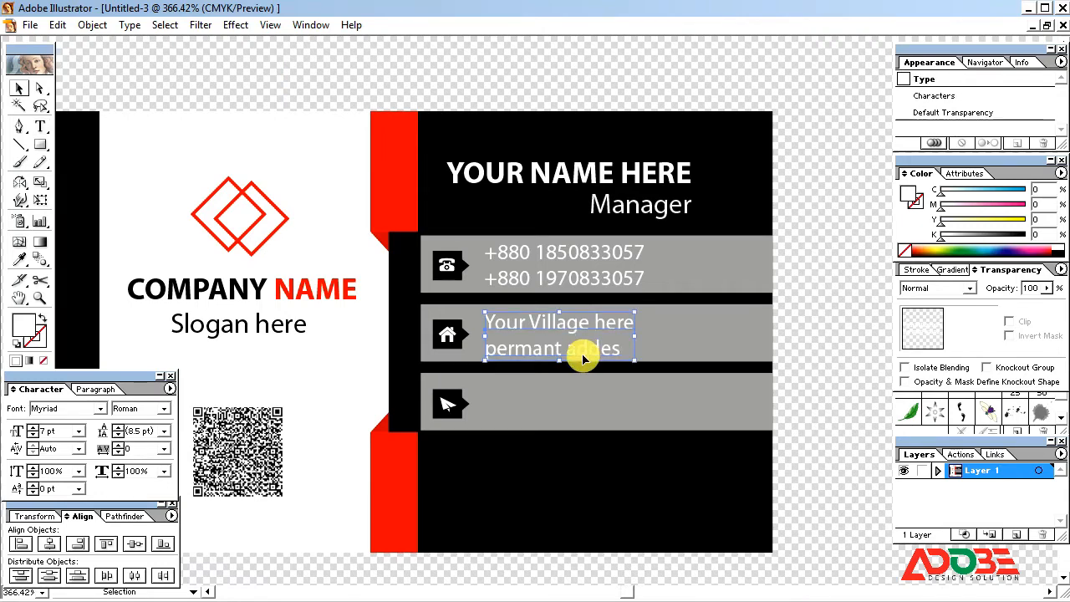
{"action": "key", "text": "Up"}
{"action": "left_click_drag", "start_coordinate": [545, 322], "coordinate": [538, 392]}
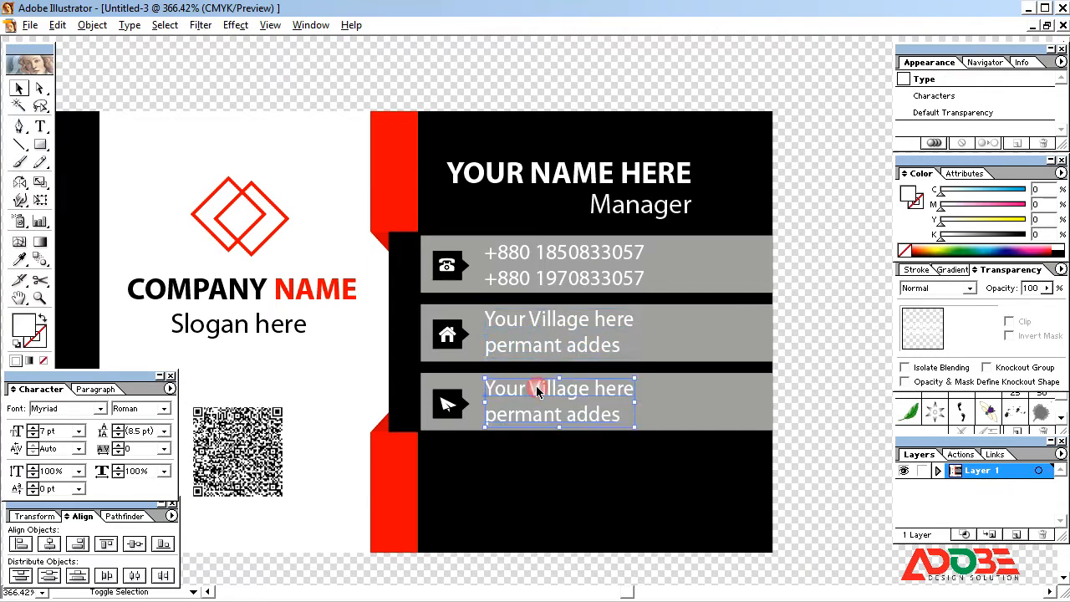
{"action": "triple_click", "coordinate": [537, 390]}
{"action": "type", "text": "yourwebsid.com"}
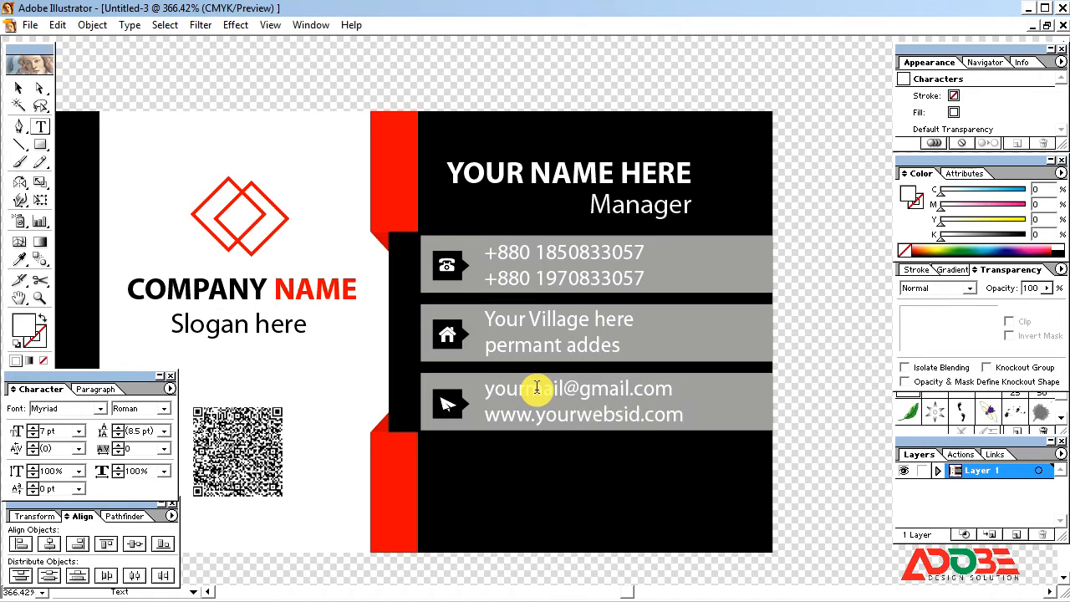
{"action": "left_click", "coordinate": [538, 391], "text": "ctrl"}
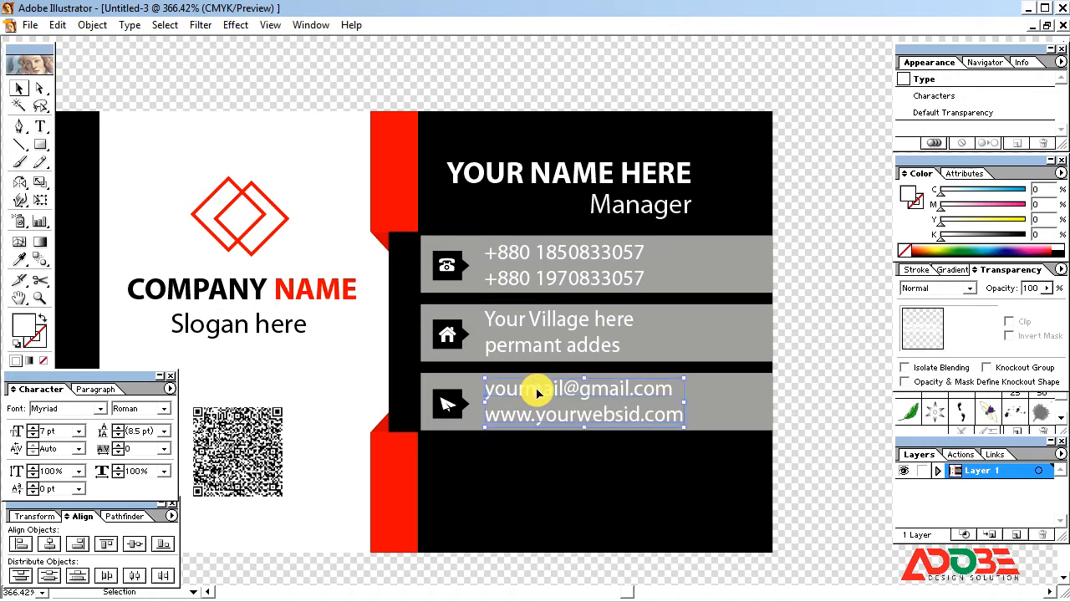
{"action": "key", "text": "Left"}
{"action": "key", "text": "Up"}
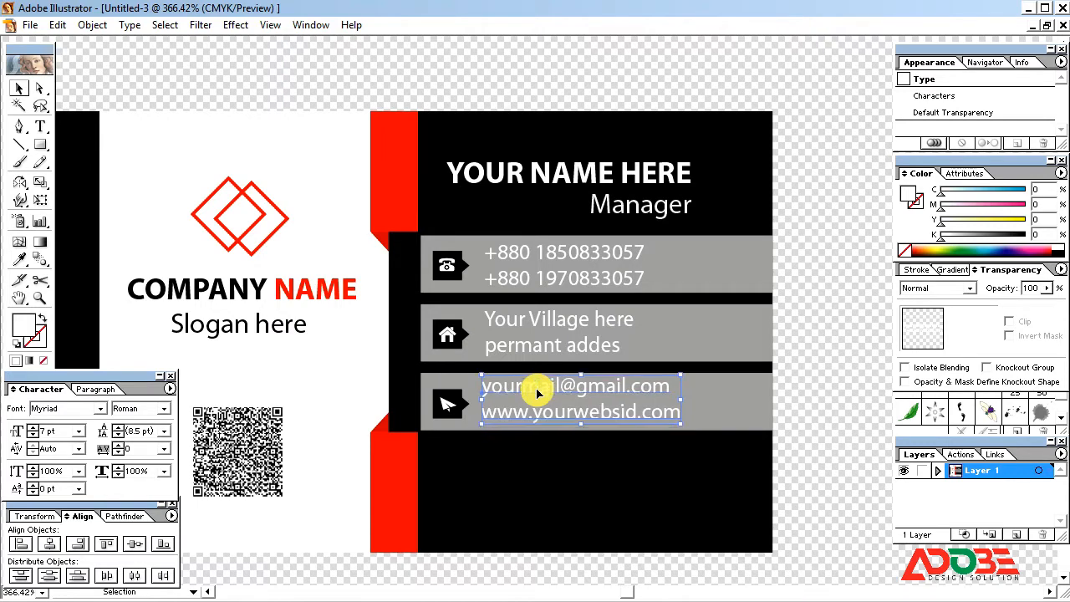
{"action": "key", "text": "Down"}
{"action": "left_click", "coordinate": [812, 254]}
Examine the whole card up close and at reduced size with the panels hidden.
{"action": "key", "text": "Tab"}
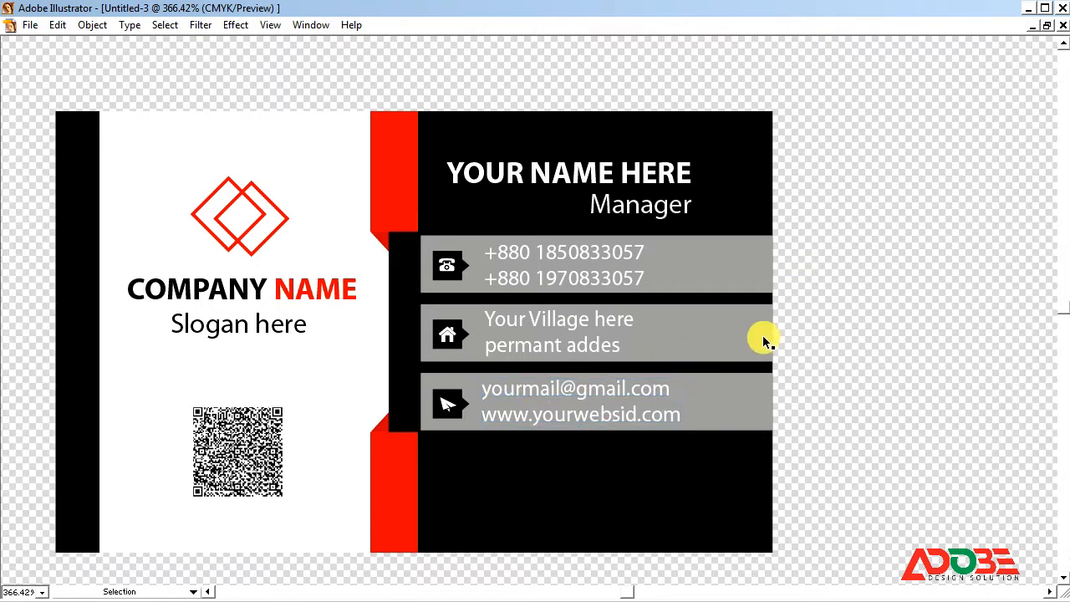
{"action": "key", "text": "ctrl+minus"}
{"action": "key", "text": "ctrl+minus"}
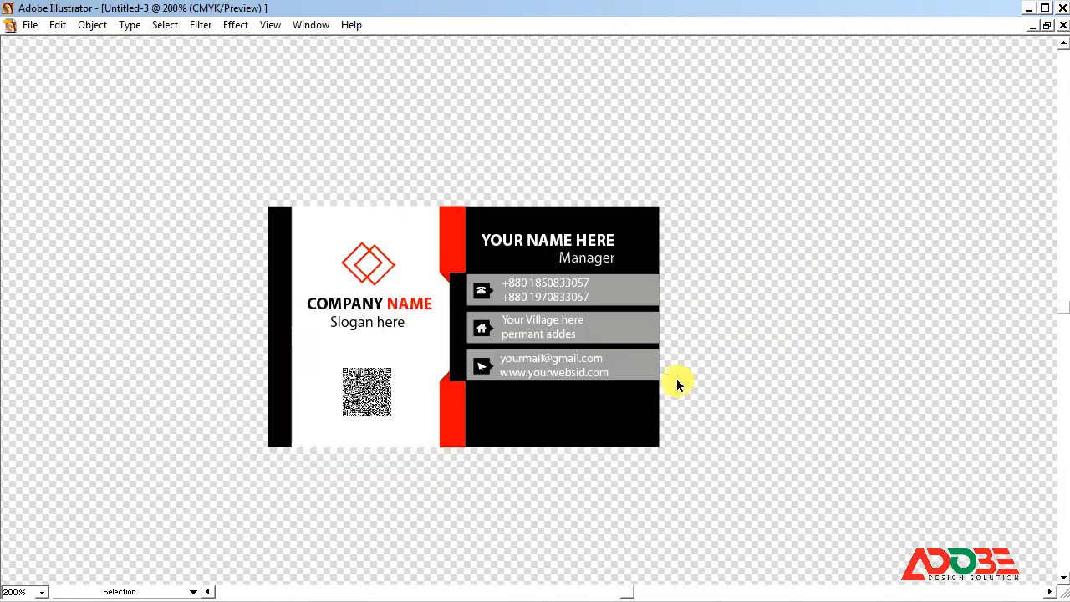
{"action": "key", "text": "z"}
{"action": "left_click_drag", "start_coordinate": [193, 183], "coordinate": [855, 544]}
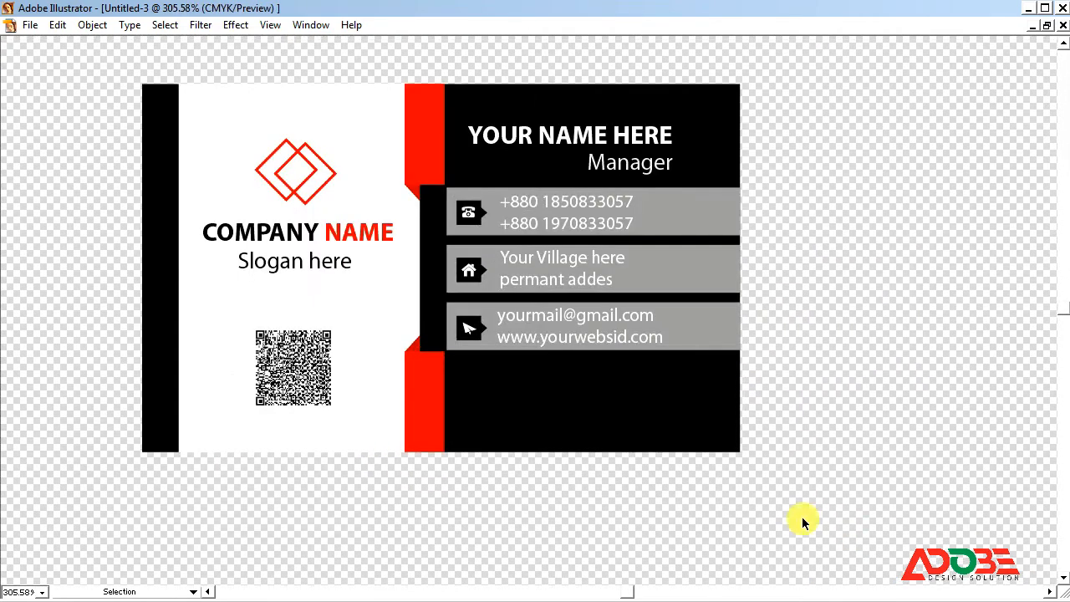
{"action": "left_click_drag", "start_coordinate": [786, 333], "coordinate": [829, 407]}
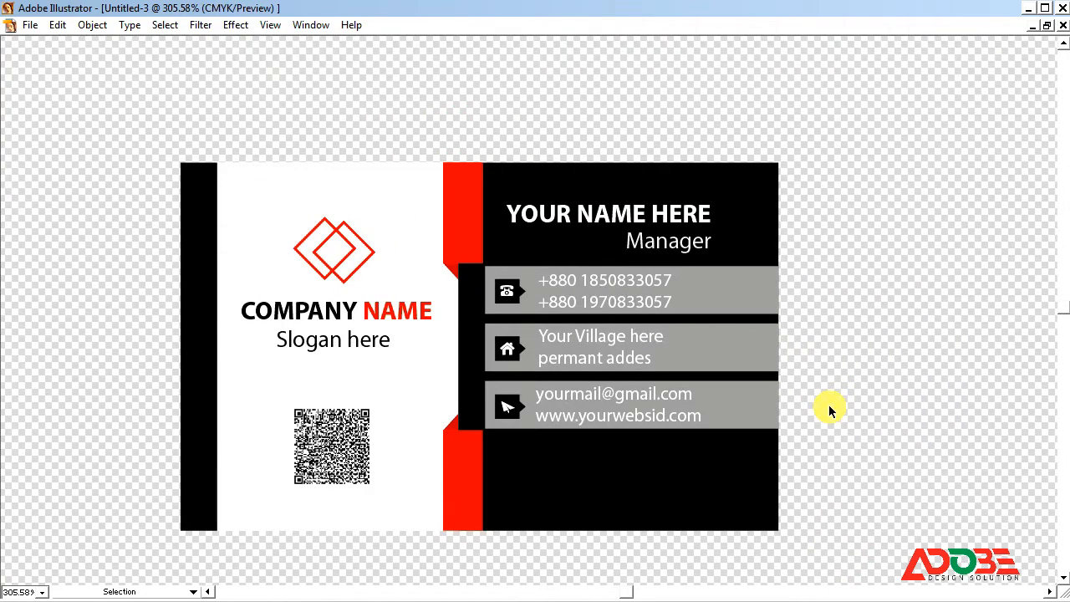
{"action": "key", "text": "ctrl+minus"}
{"action": "key", "text": "ctrl+minus"}
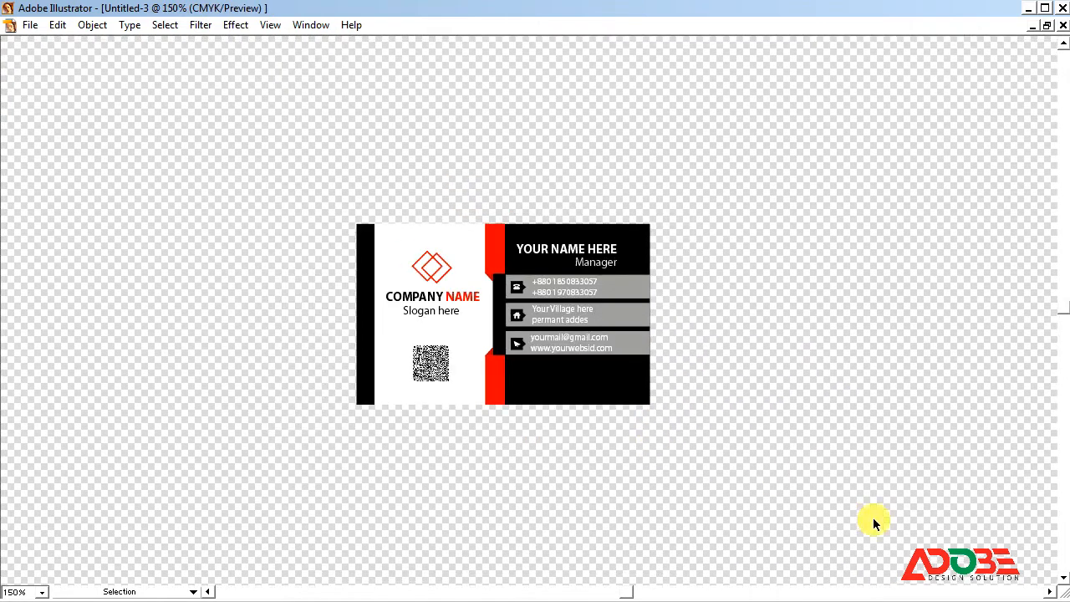
Duplicate the card's white background and black panel beside the finished card, level with the original.
{"action": "left_click", "coordinate": [619, 393]}
{"action": "left_click", "coordinate": [466, 382], "text": "shift"}
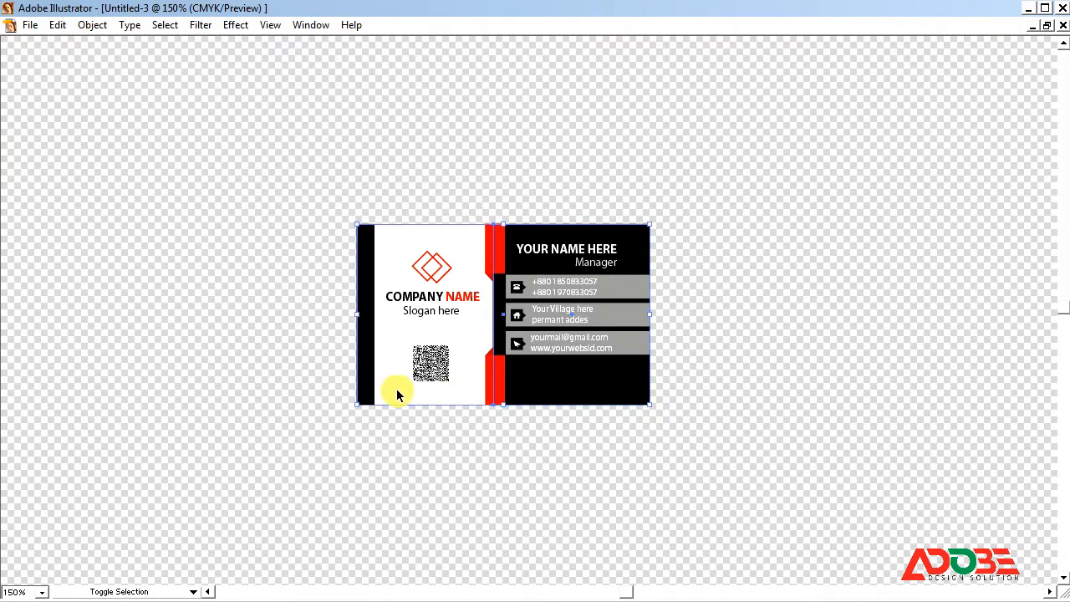
{"action": "left_click_drag", "start_coordinate": [446, 398], "coordinate": [761, 423]}
{"action": "key", "text": "space"}
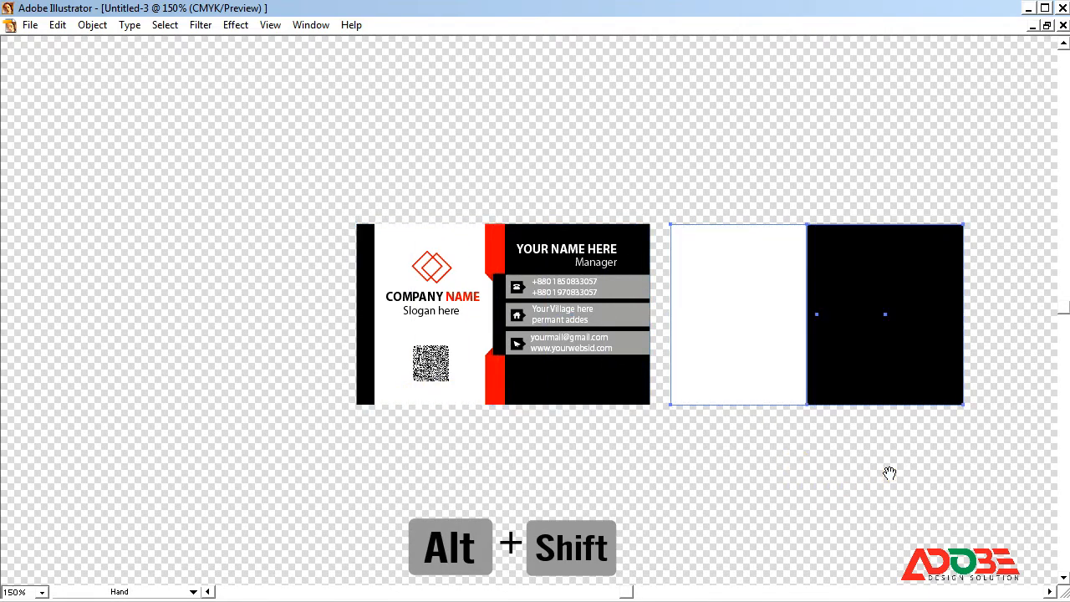
{"action": "left_click_drag", "start_coordinate": [886, 471], "coordinate": [660, 469]}
{"action": "left_click", "coordinate": [668, 434]}
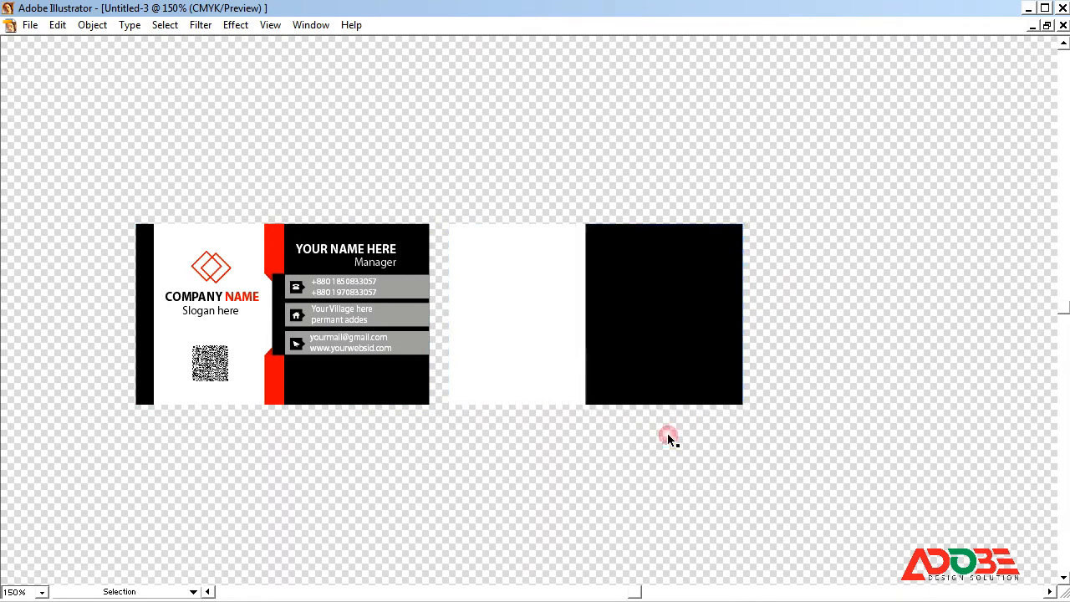
Delete the black panel copy from the second card, keeping only its white background.
{"action": "left_click", "coordinate": [636, 360]}
{"action": "key", "text": "Delete"}
{"action": "left_click", "coordinate": [571, 332]}
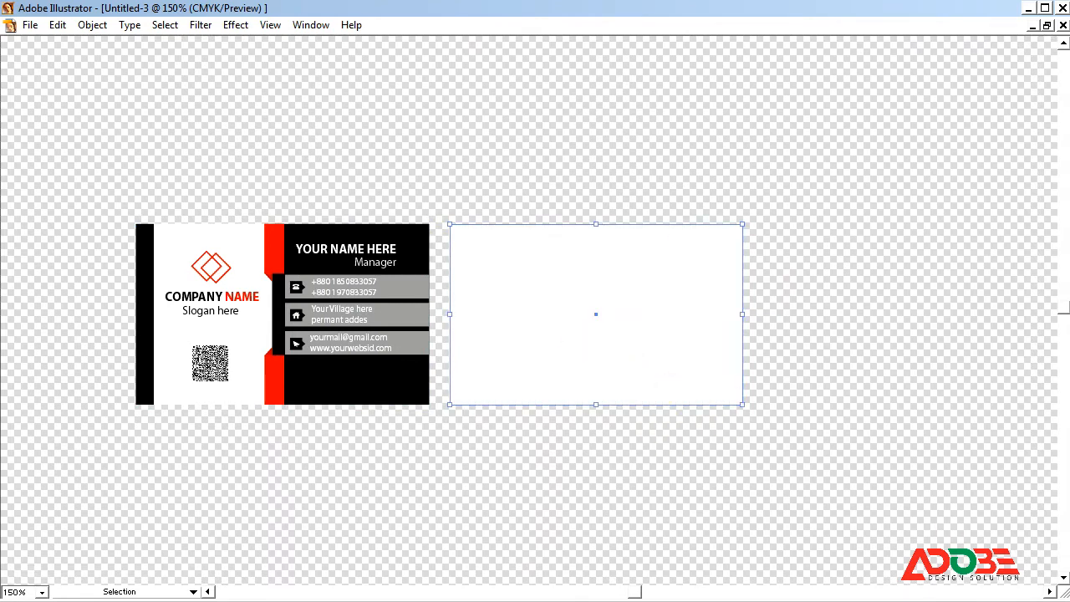
Copy the second card's white background in front, shrink the copy to a thin strip along the upper edge and fill it black.
{"action": "left_click", "coordinate": [615, 317]}
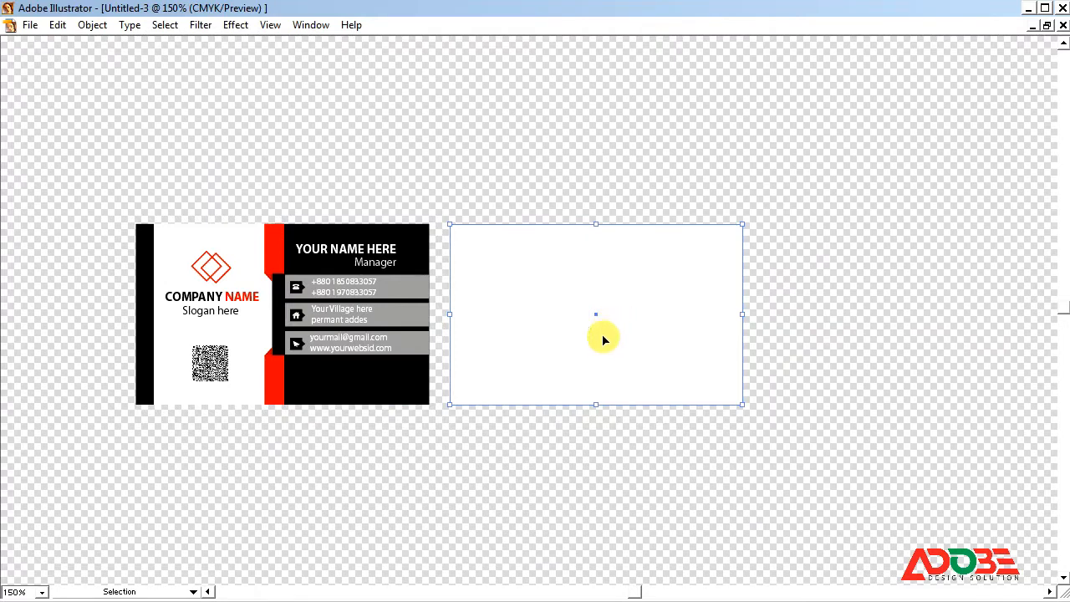
{"action": "left_click", "coordinate": [57, 25]}
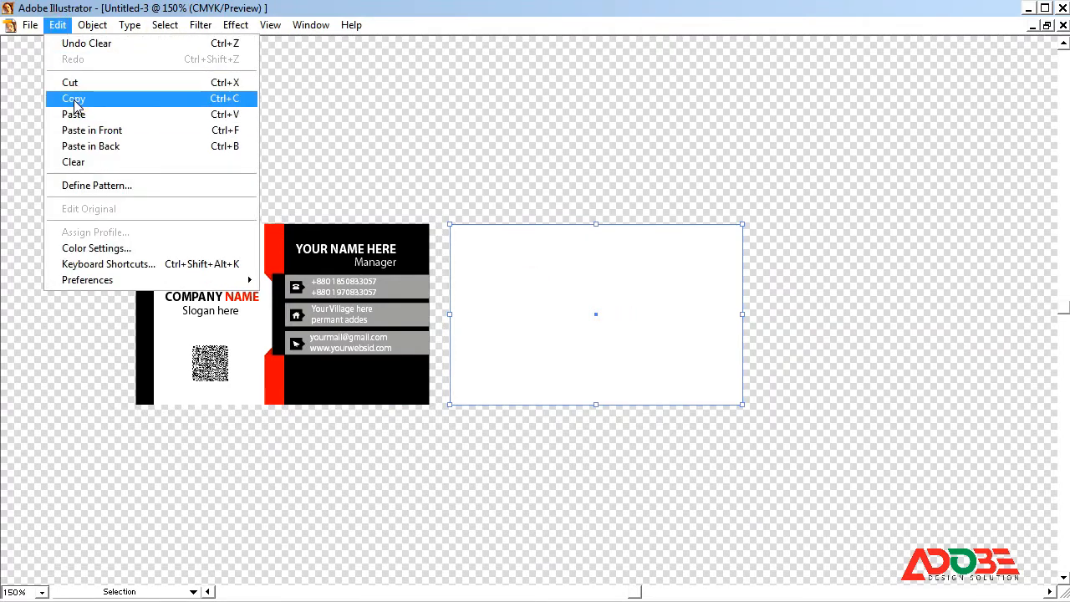
{"action": "left_click", "coordinate": [73, 99]}
{"action": "left_click", "coordinate": [57, 25]}
{"action": "left_click", "coordinate": [90, 130]}
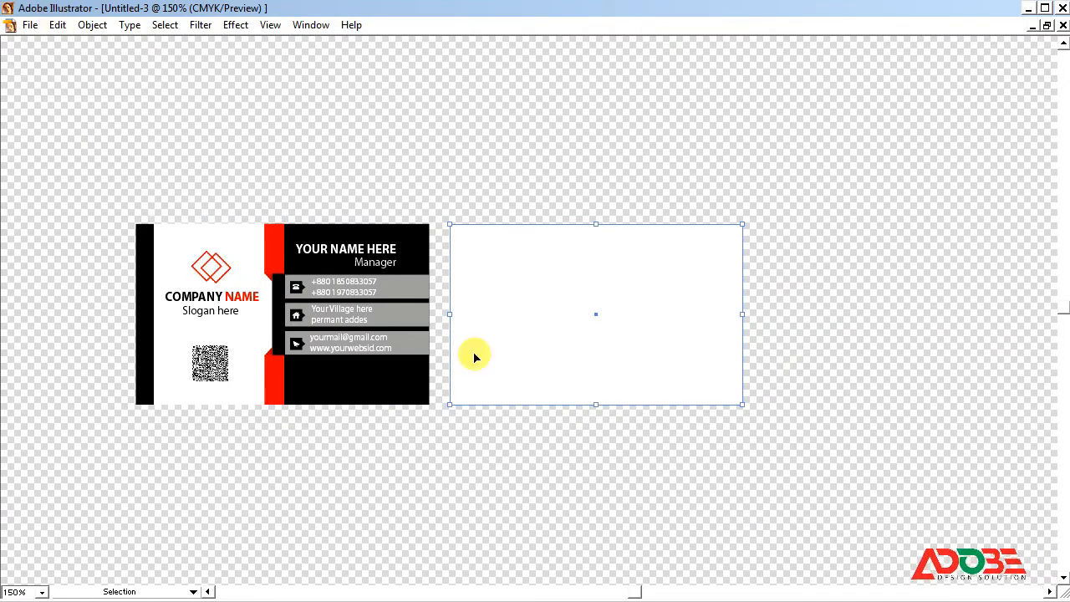
{"action": "left_click_drag", "start_coordinate": [595, 404], "coordinate": [571, 245]}
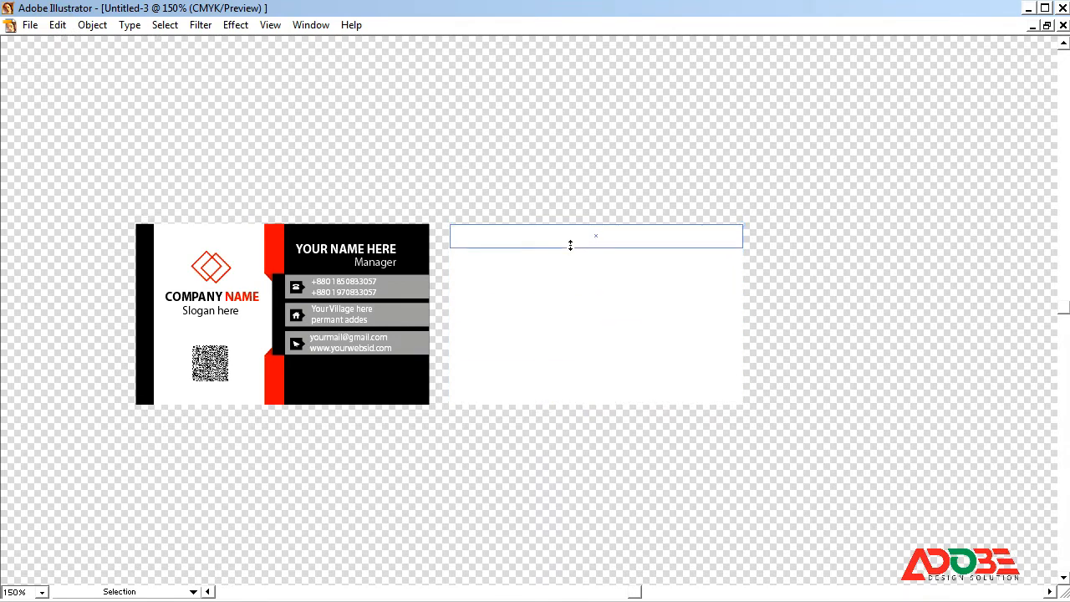
{"action": "key", "text": "Tab"}
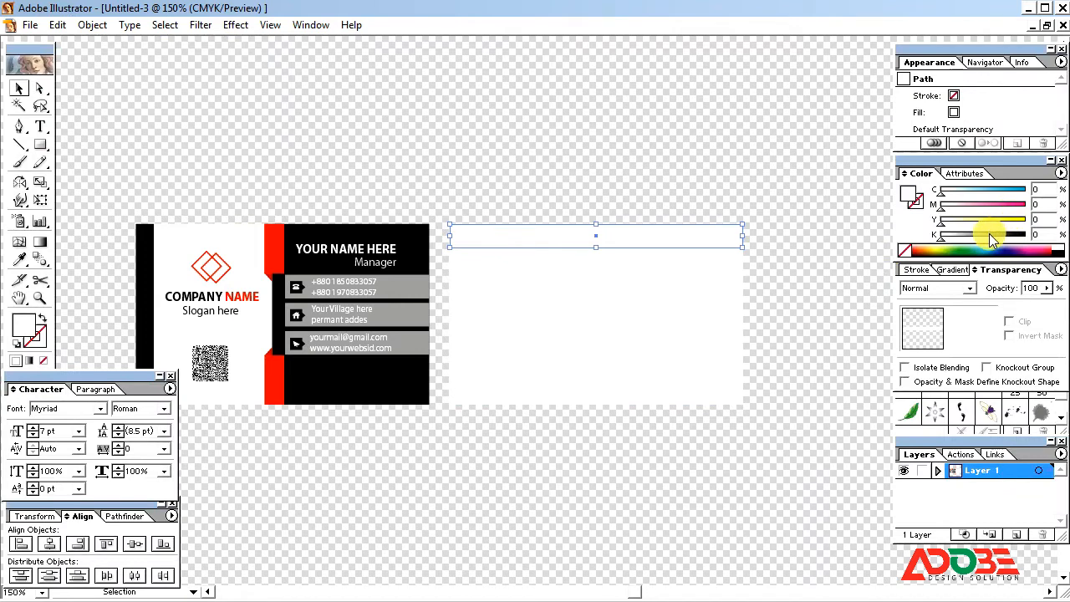
{"action": "left_click_drag", "start_coordinate": [941, 240], "coordinate": [1025, 240]}
Copy the white background in front again, reduce it to a strip along the second card's lower edge and fill it black.
{"action": "left_click", "coordinate": [664, 319]}
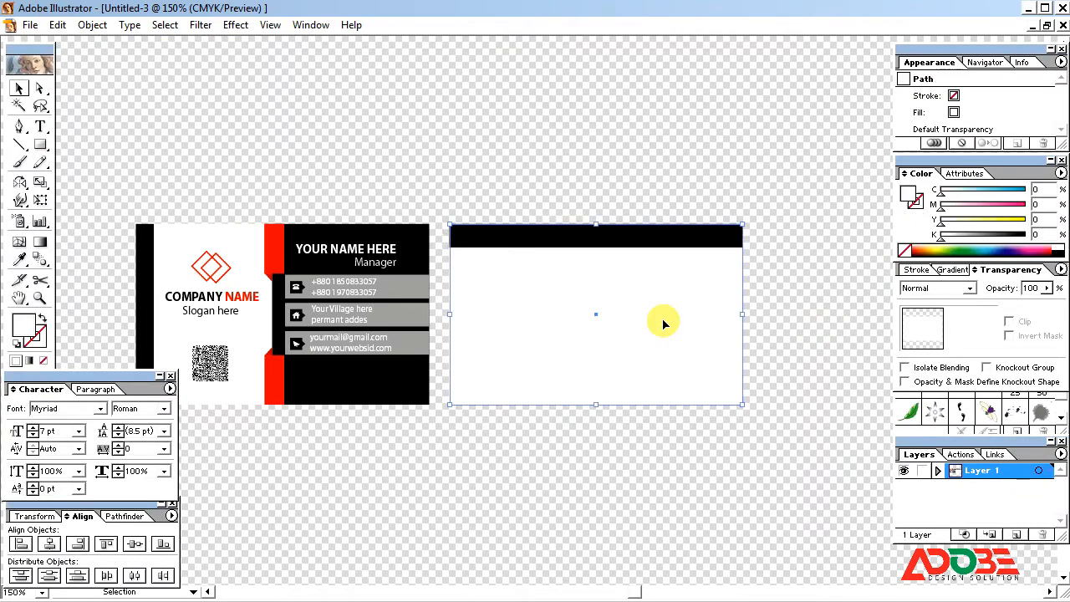
{"action": "left_click", "coordinate": [57, 27]}
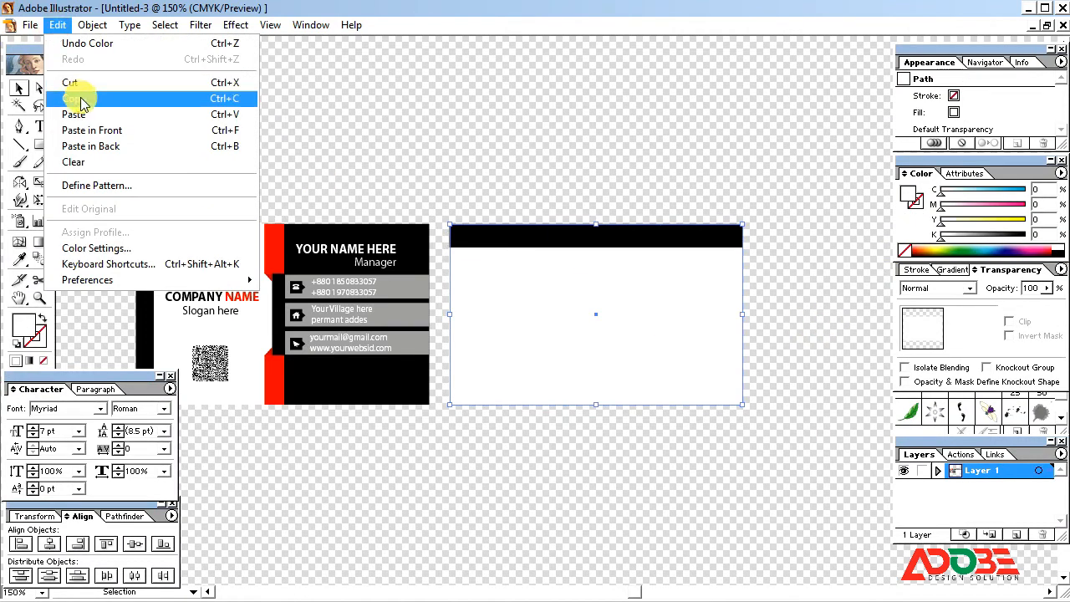
{"action": "left_click", "coordinate": [79, 97]}
{"action": "left_click", "coordinate": [58, 29]}
{"action": "left_click", "coordinate": [92, 130]}
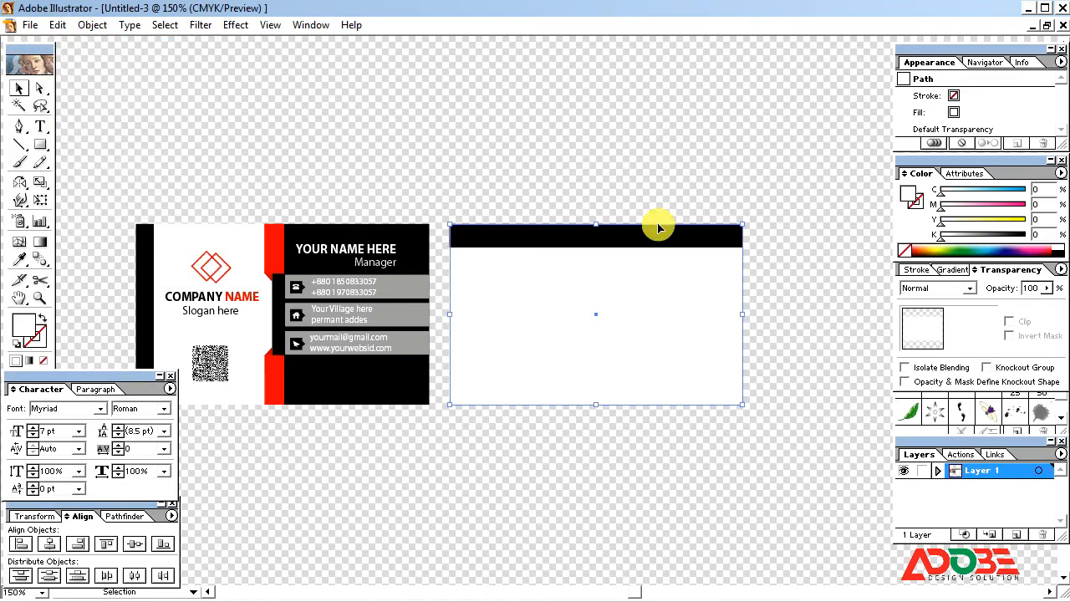
{"action": "left_click_drag", "start_coordinate": [594, 236], "coordinate": [591, 377]}
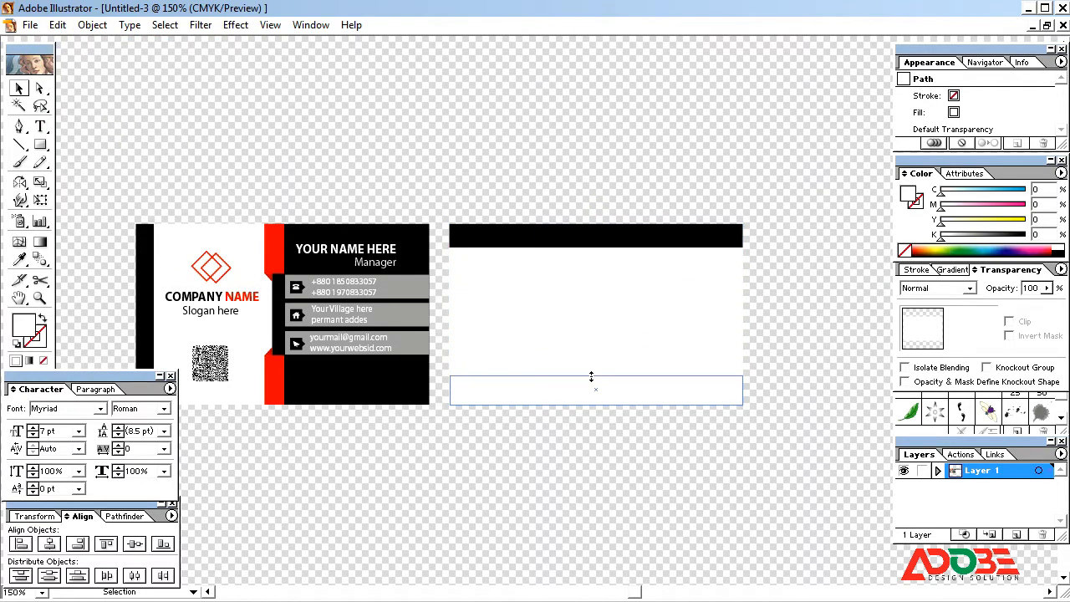
{"action": "left_click", "coordinate": [1061, 250]}
{"action": "left_click", "coordinate": [813, 286]}
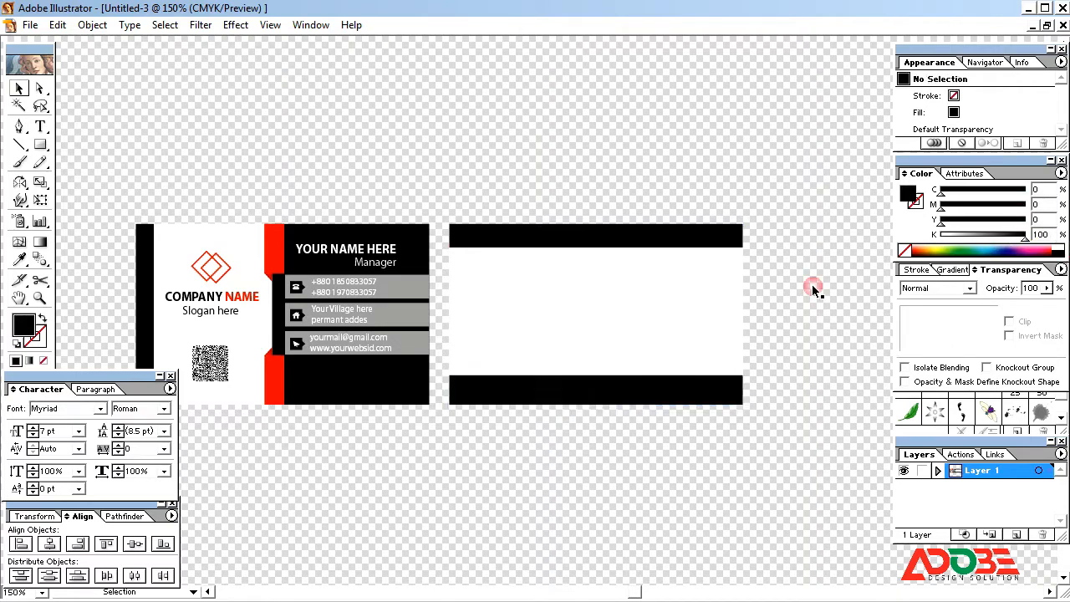
Duplicate the logo, company name and slogan onto the middle of the second card, nudge them into place and enlarge them slightly.
{"action": "left_click", "coordinate": [609, 300]}
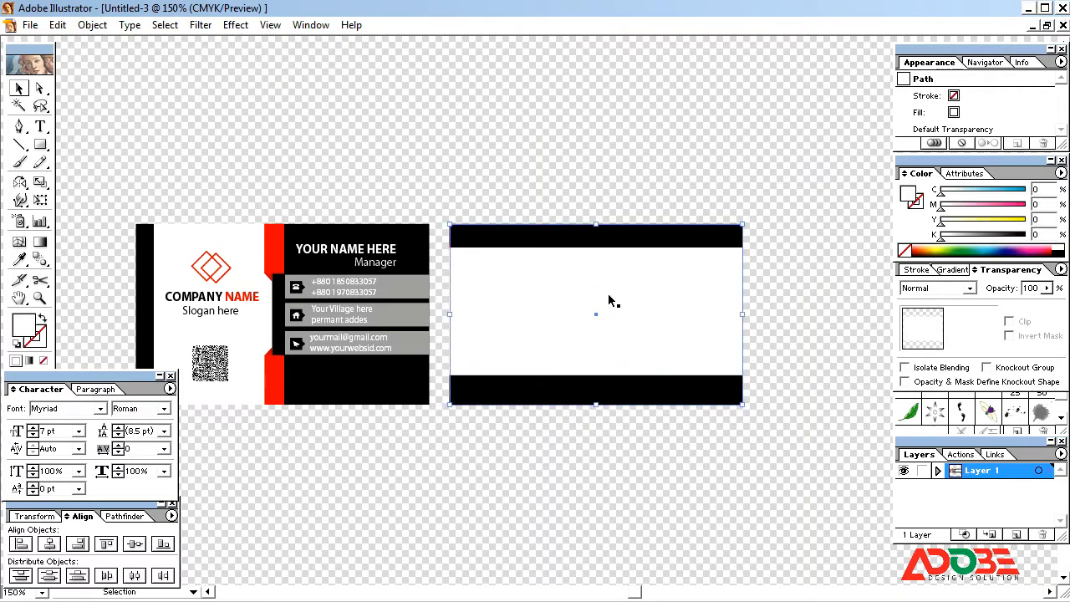
{"action": "left_click", "coordinate": [226, 302]}
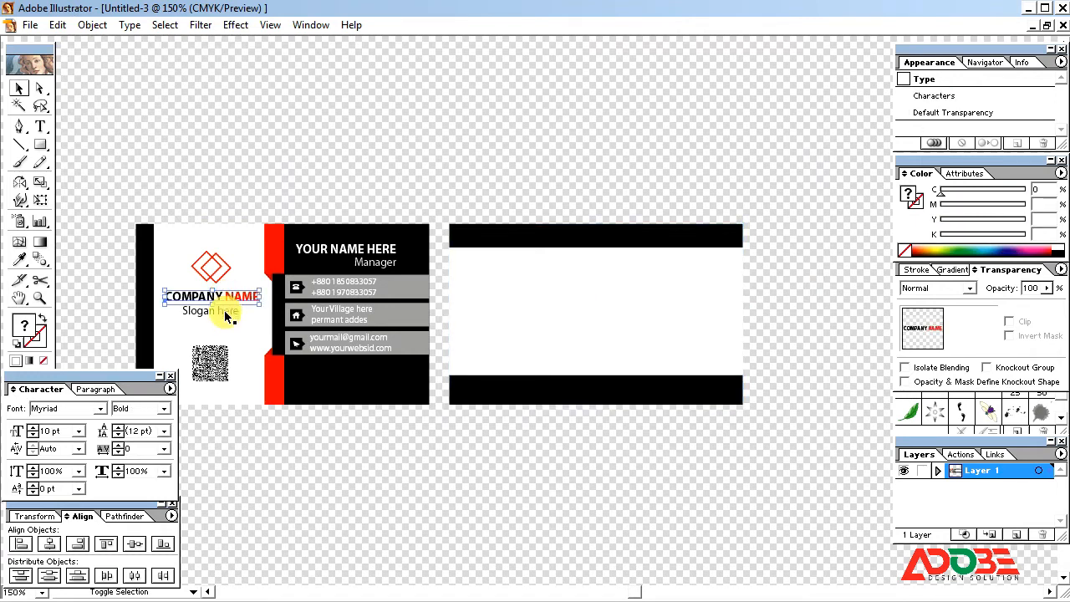
{"action": "left_click", "coordinate": [214, 266]}
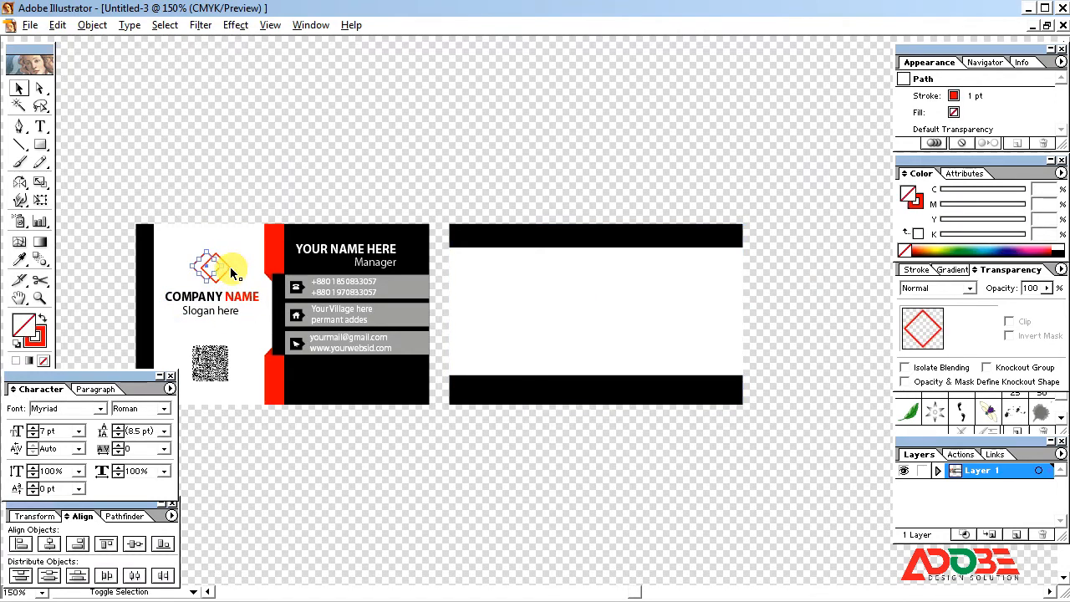
{"action": "left_click", "coordinate": [229, 302], "text": "shift"}
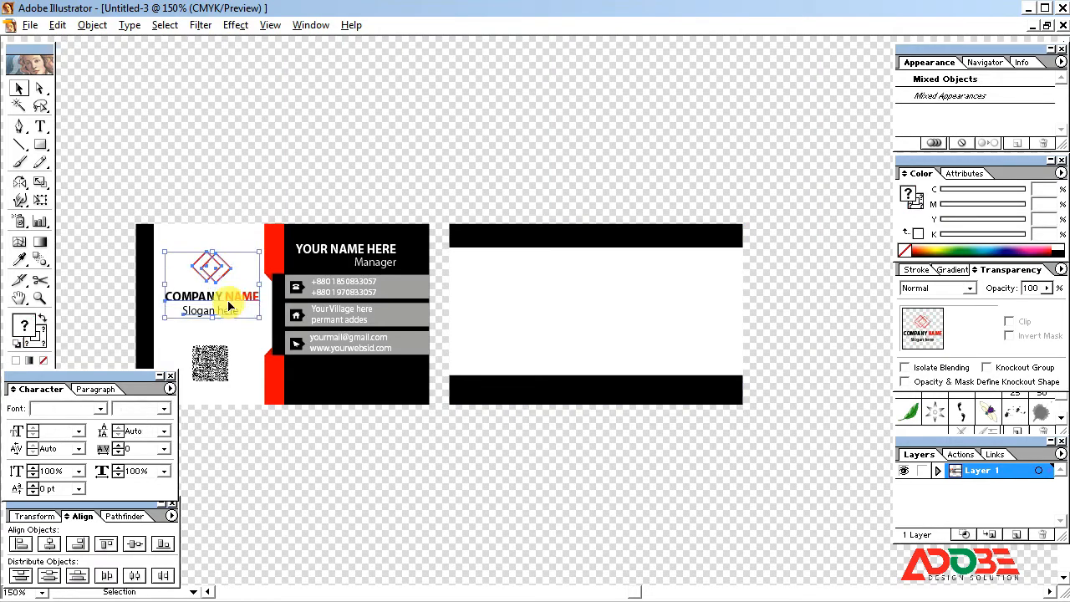
{"action": "left_click_drag", "start_coordinate": [229, 306], "coordinate": [609, 331]}
{"action": "key", "text": "Right"}
{"action": "key", "text": "Right"}
{"action": "key", "text": "Right"}
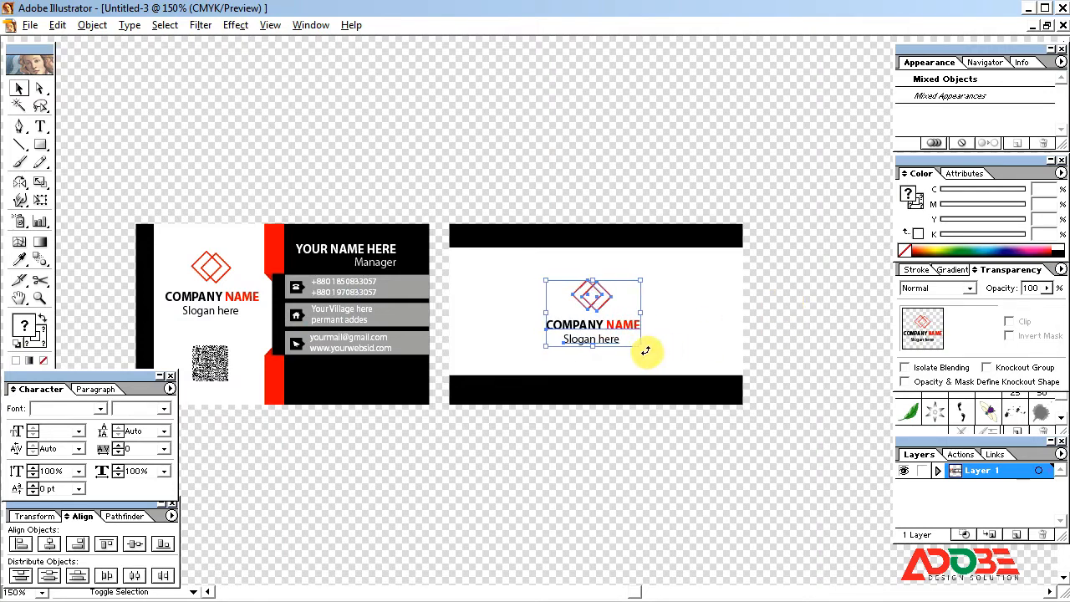
{"action": "left_click_drag", "start_coordinate": [643, 348], "coordinate": [647, 353]}
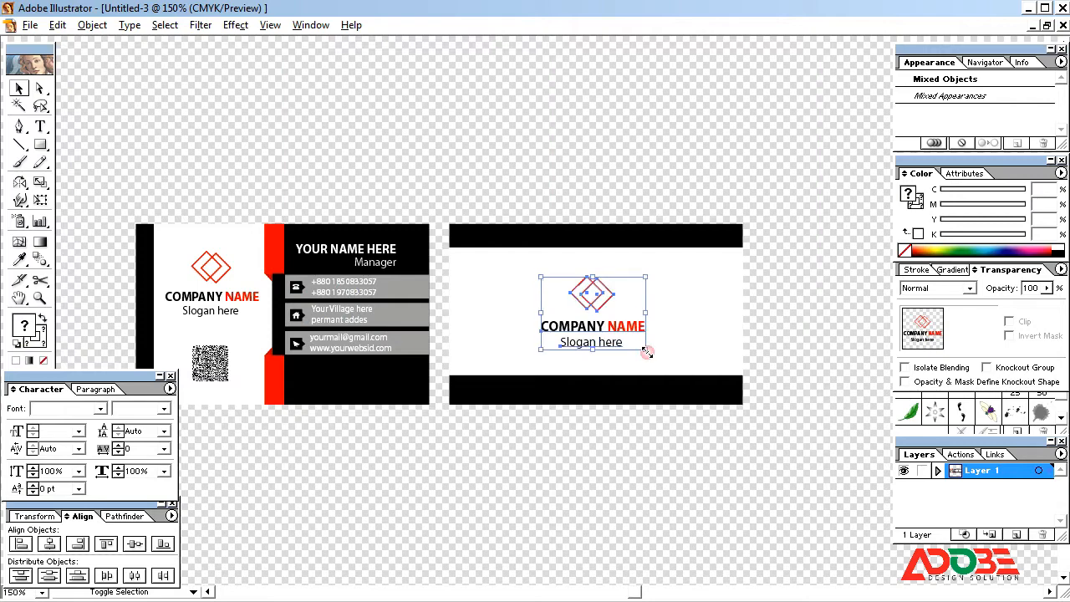
{"action": "left_click", "coordinate": [784, 316]}
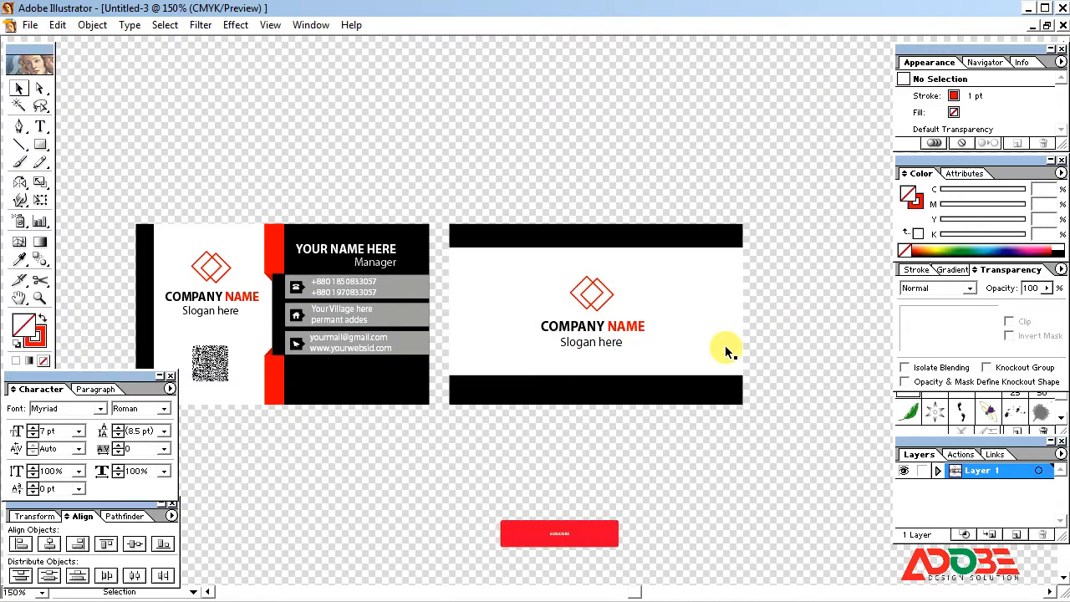
Duplicate the first card's upper red ribbon with its folded tip onto the second card, left of the logo.
{"action": "left_click", "coordinate": [681, 236]}
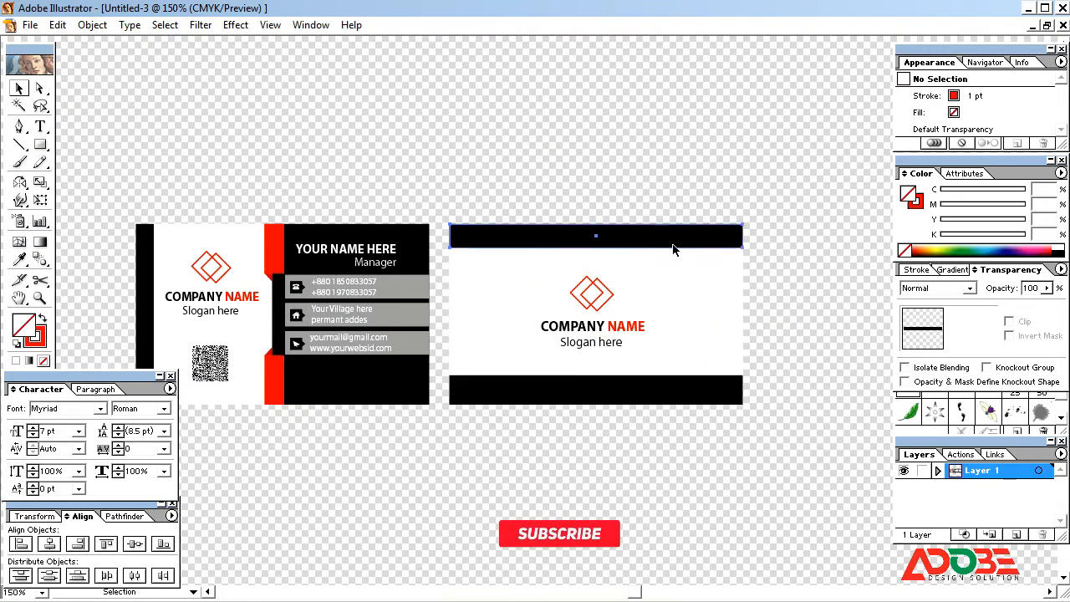
{"action": "left_click", "coordinate": [276, 251]}
{"action": "left_click_drag", "start_coordinate": [280, 261], "coordinate": [269, 287]}
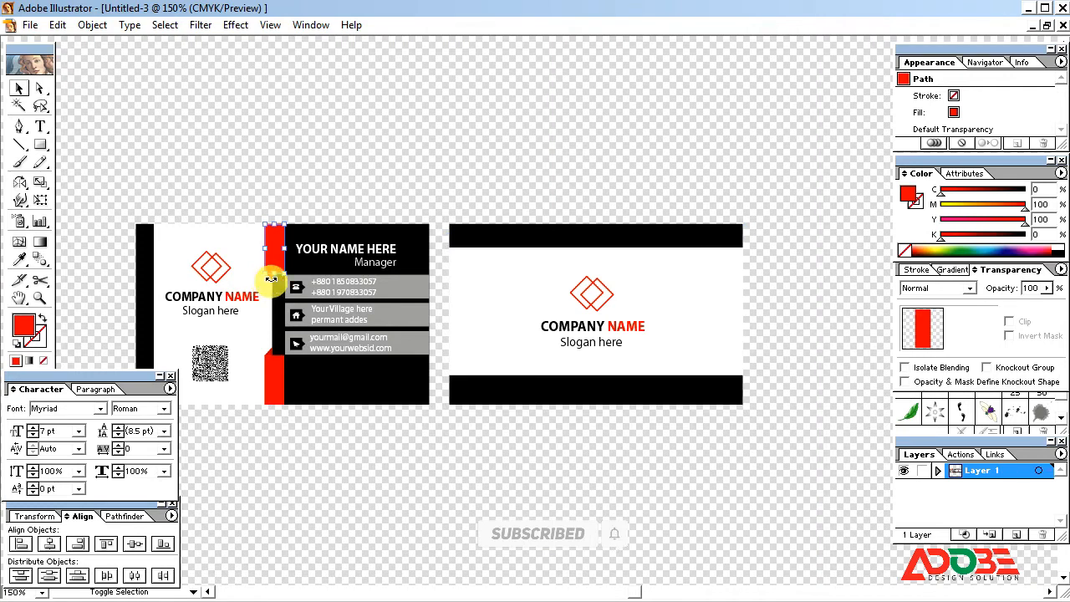
{"action": "left_click", "coordinate": [269, 184]}
{"action": "left_click", "coordinate": [270, 280]}
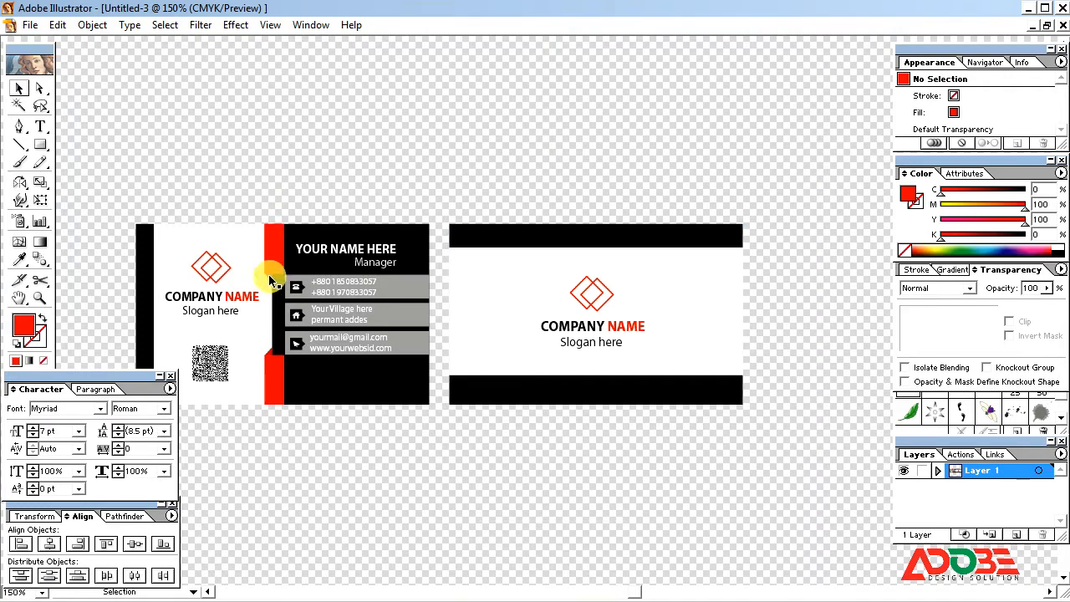
{"action": "left_click", "coordinate": [276, 266], "text": "shift"}
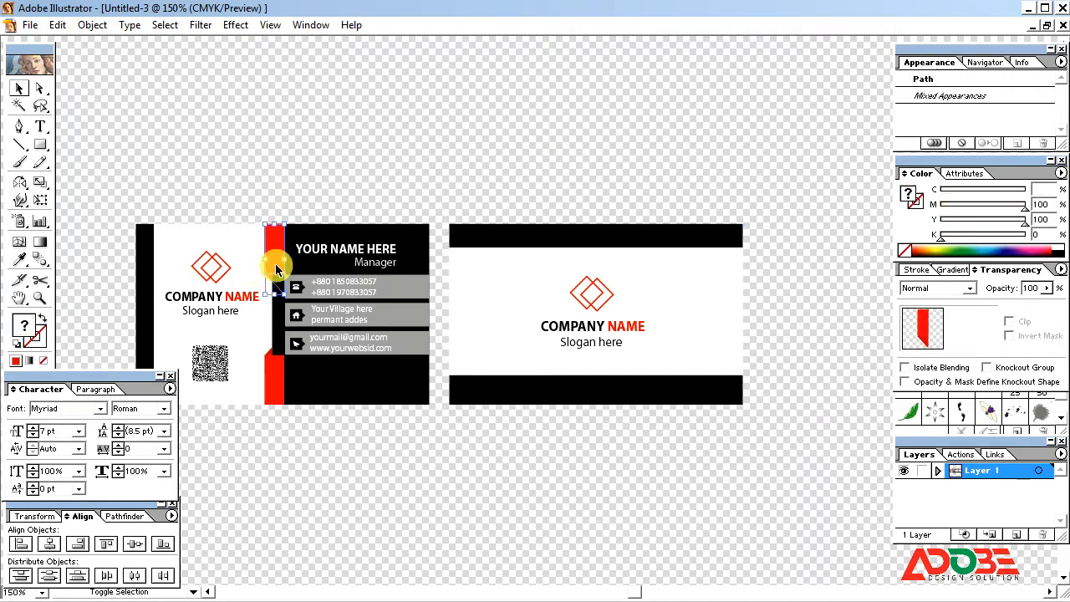
{"action": "left_click_drag", "start_coordinate": [277, 262], "coordinate": [514, 262]}
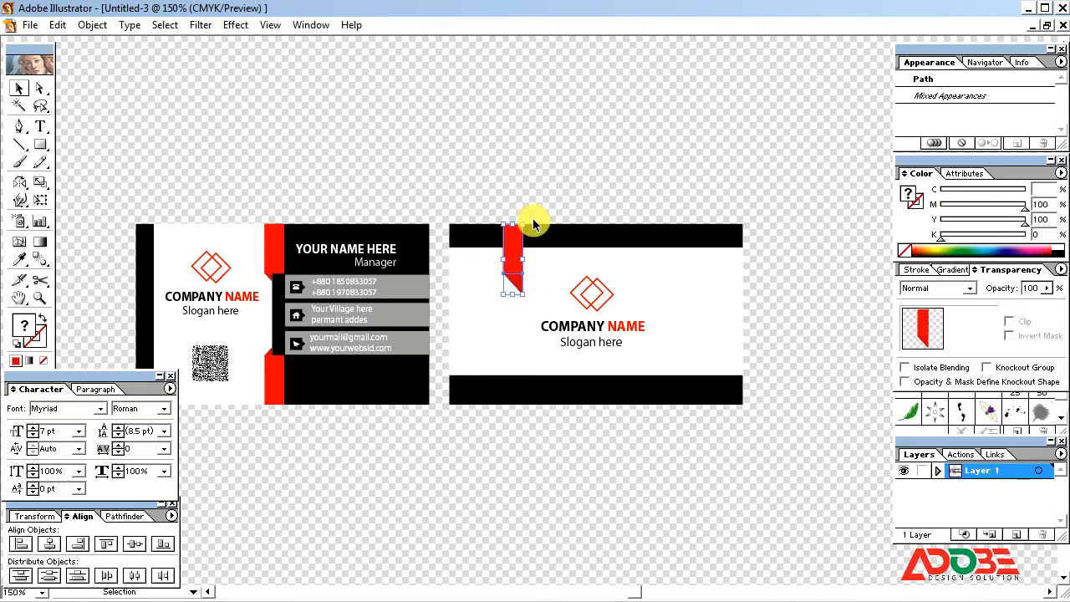
Rotate the copied ribbon 90° counter-clockwise to lie horizontally and align it to the second card's left edge.
{"action": "left_click_drag", "start_coordinate": [529, 220], "coordinate": [446, 227]}
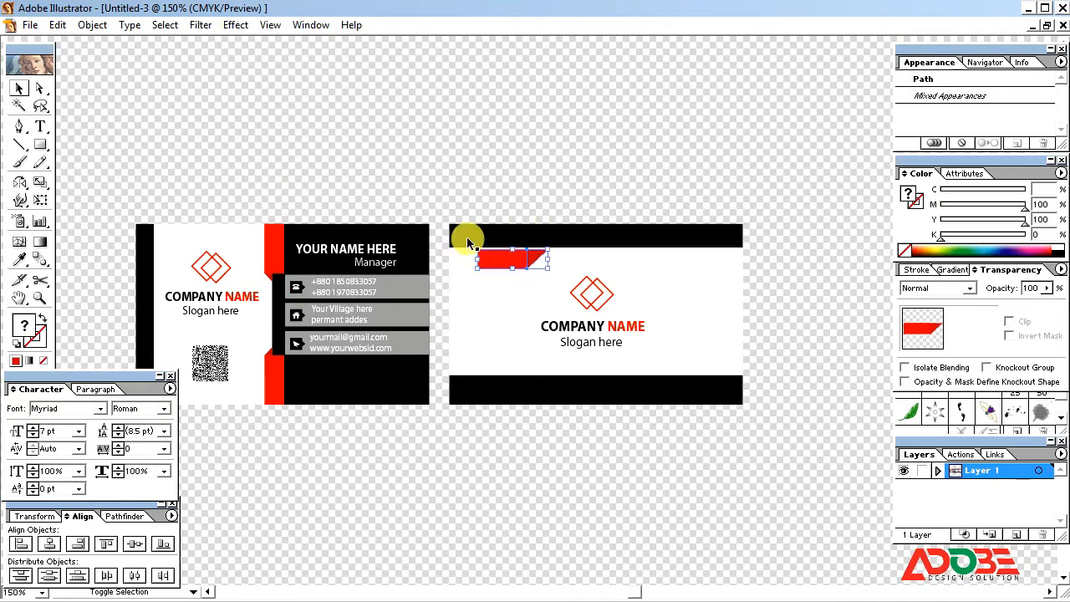
{"action": "left_click", "coordinate": [450, 269], "text": "shift"}
{"action": "left_click", "coordinate": [21, 543]}
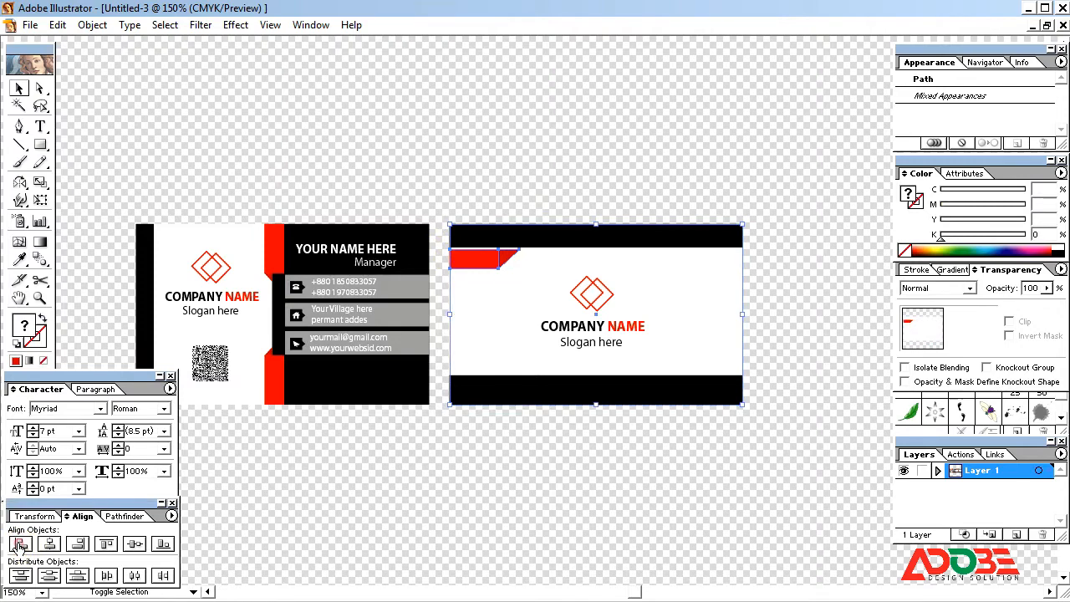
{"action": "left_click", "coordinate": [493, 178]}
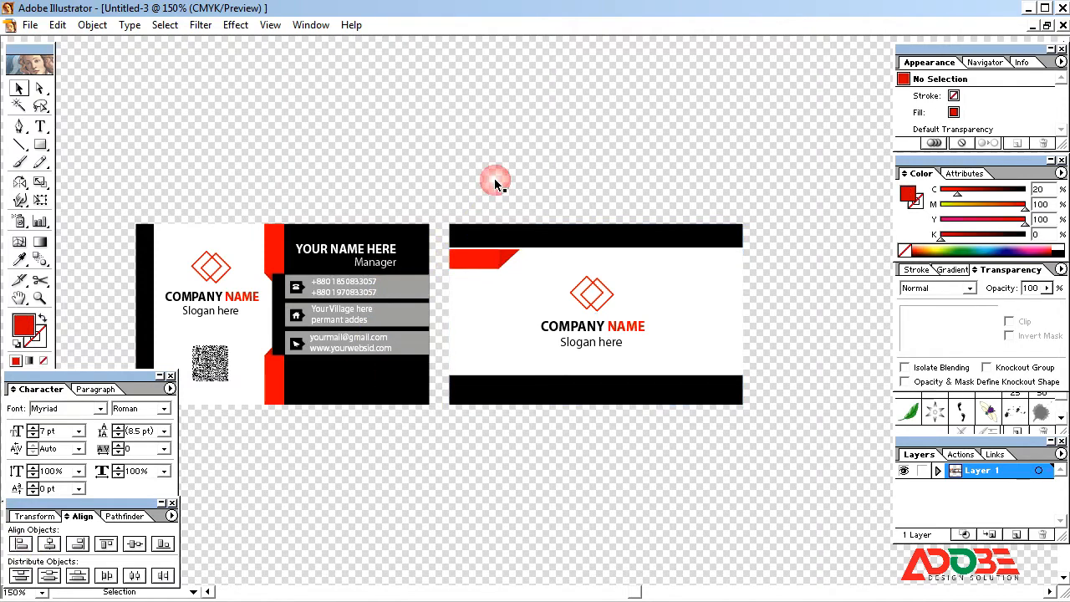
Move the horizontal ribbon and its folded tip up against the black strip.
{"action": "left_click", "coordinate": [505, 263]}
{"action": "left_click", "coordinate": [512, 256], "text": "shift"}
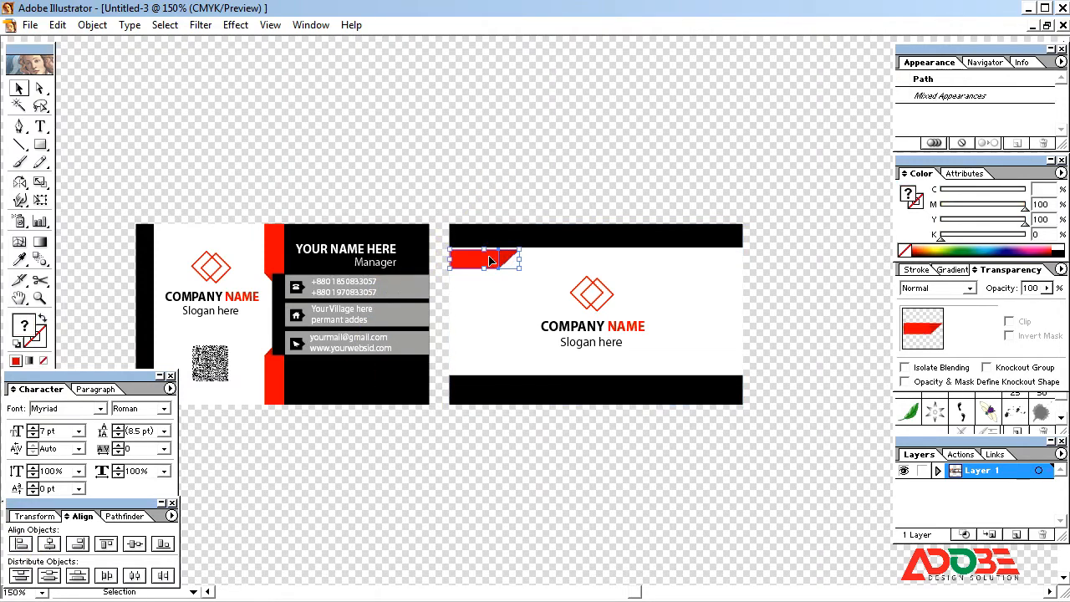
{"action": "left_click", "coordinate": [551, 159]}
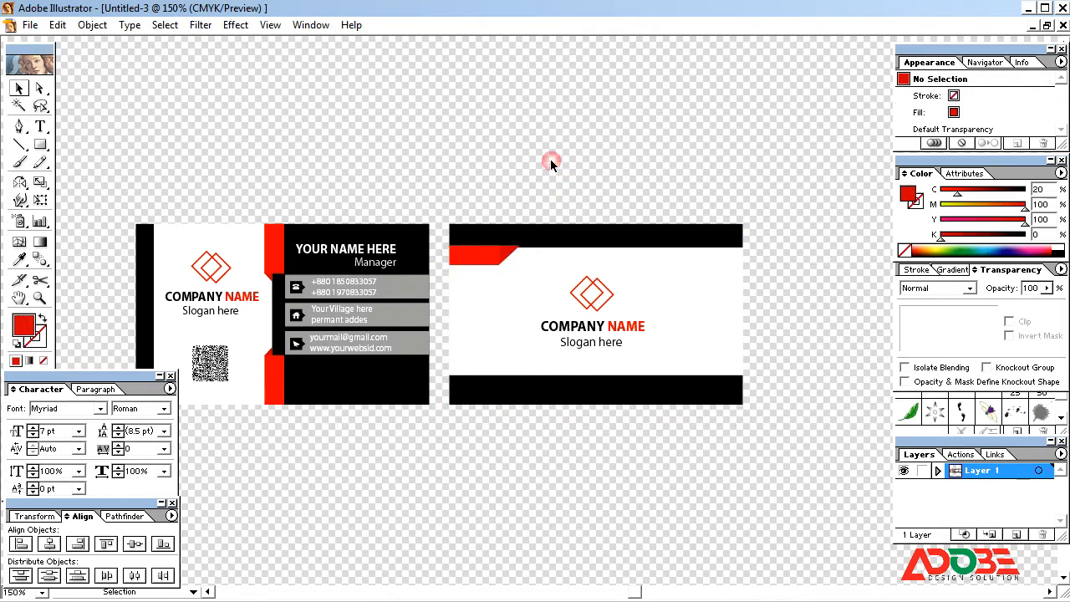
Send the ribbon's triangular fold and the second card's white background backward in the stacking order, with the fold above the background.
{"action": "left_click", "coordinate": [465, 253]}
{"action": "key", "text": "ctrl+bracketleft"}
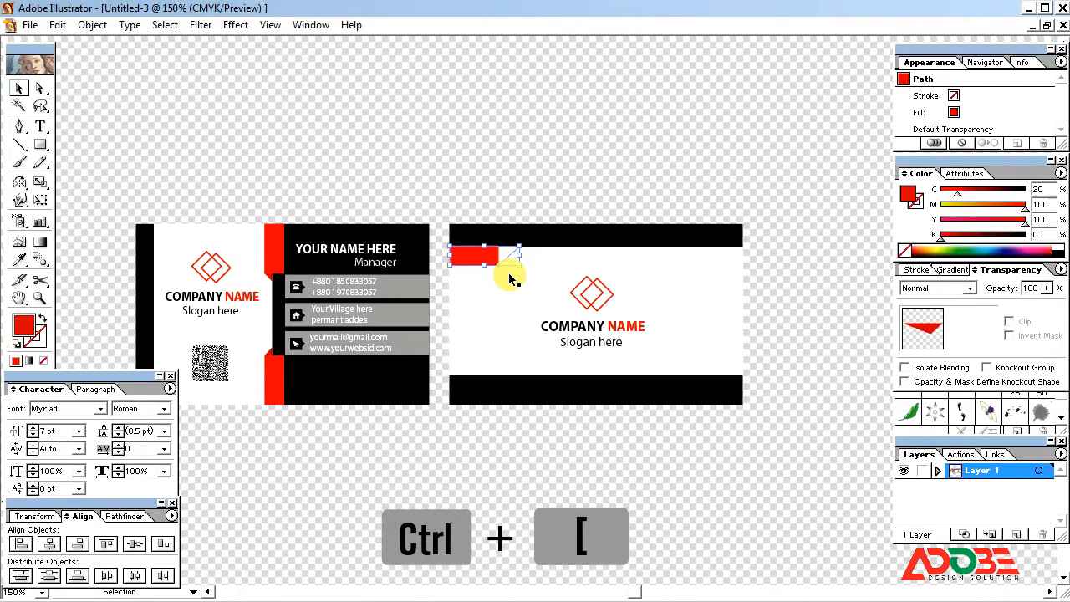
{"action": "left_click", "coordinate": [550, 238]}
{"action": "key", "text": "ctrl+bracketleft"}
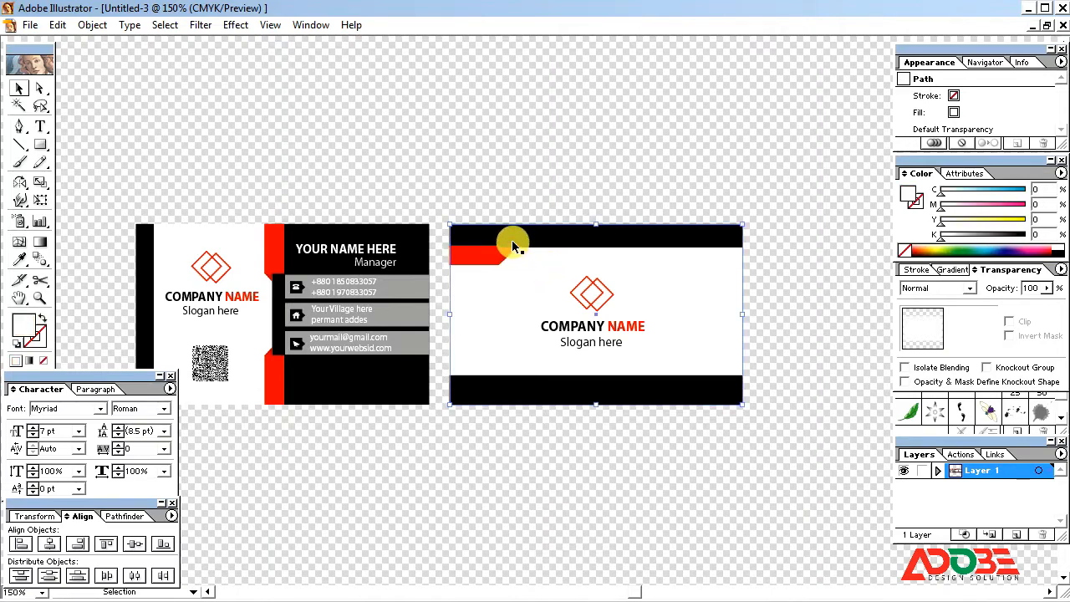
{"action": "left_click", "coordinate": [513, 243]}
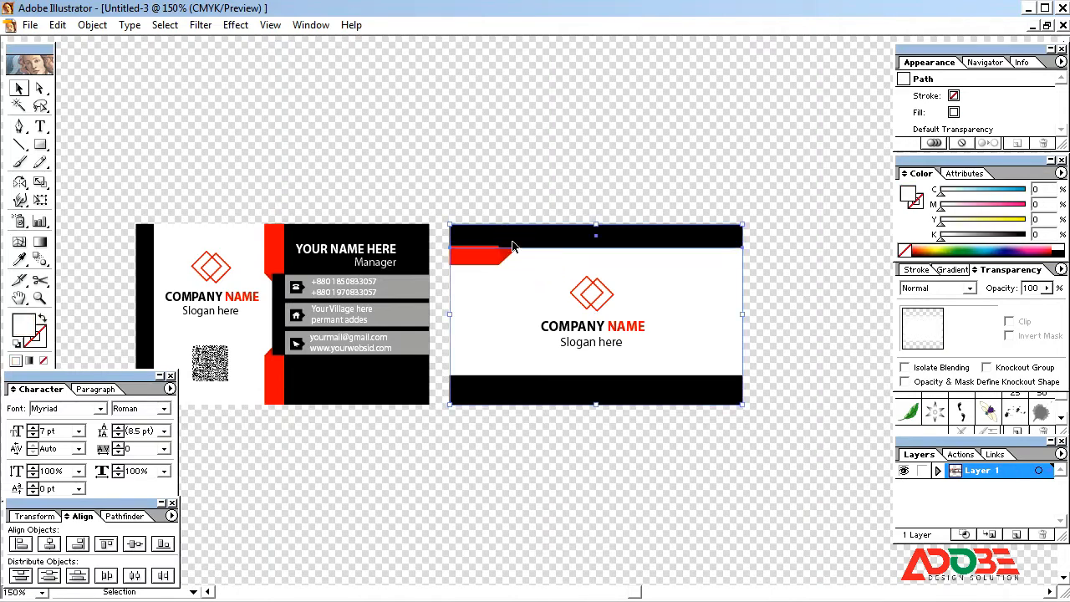
Duplicate the first card's lower red ribbon with its folded tip onto the second card, right of the logo, and rotate it 90° counter-clockwise to lie horizontally.
{"action": "left_click", "coordinate": [273, 370]}
{"action": "left_click_drag", "start_coordinate": [274, 371], "coordinate": [660, 354]}
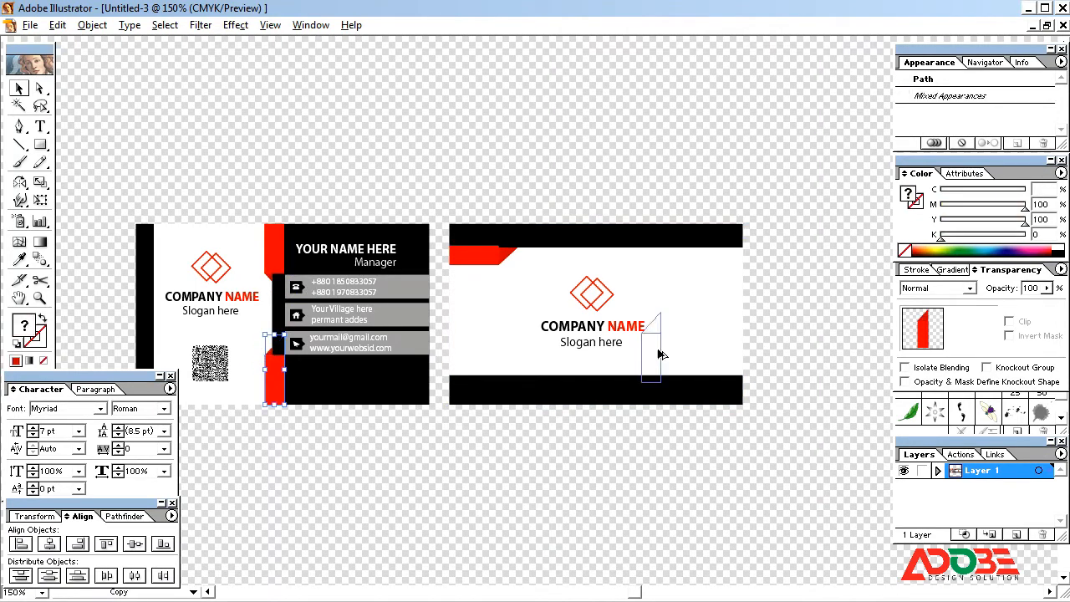
{"action": "left_click_drag", "start_coordinate": [724, 347], "coordinate": [722, 350]}
{"action": "left_click_drag", "start_coordinate": [741, 298], "coordinate": [655, 316]}
{"action": "left_click_drag", "start_coordinate": [712, 276], "coordinate": [708, 270]}
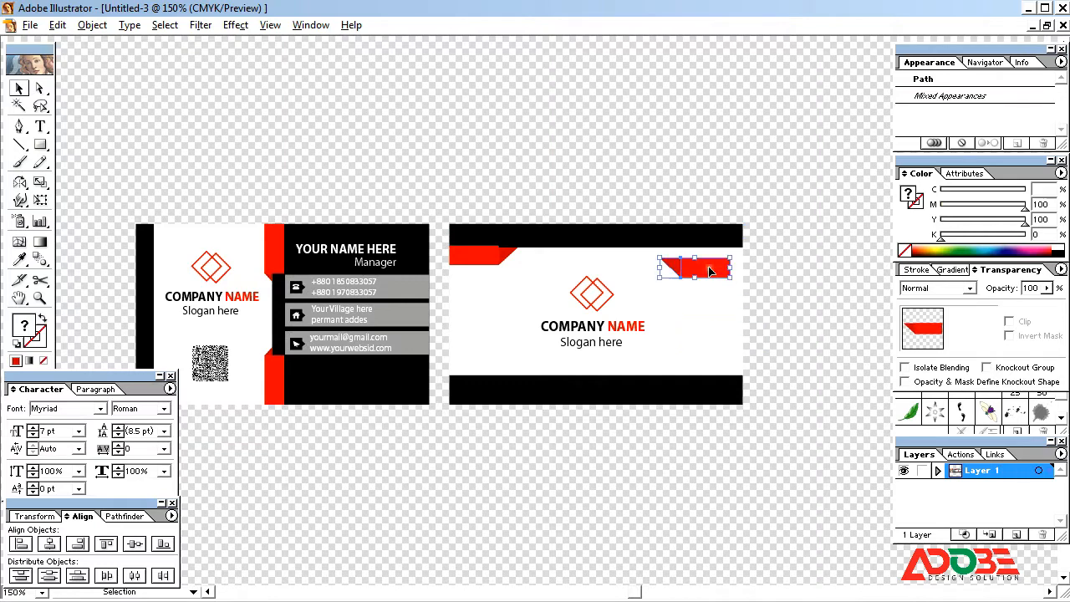
Align the copied ribbon to the second card's right edge and level its top with the left-hand red ribbon.
{"action": "left_click", "coordinate": [739, 292]}
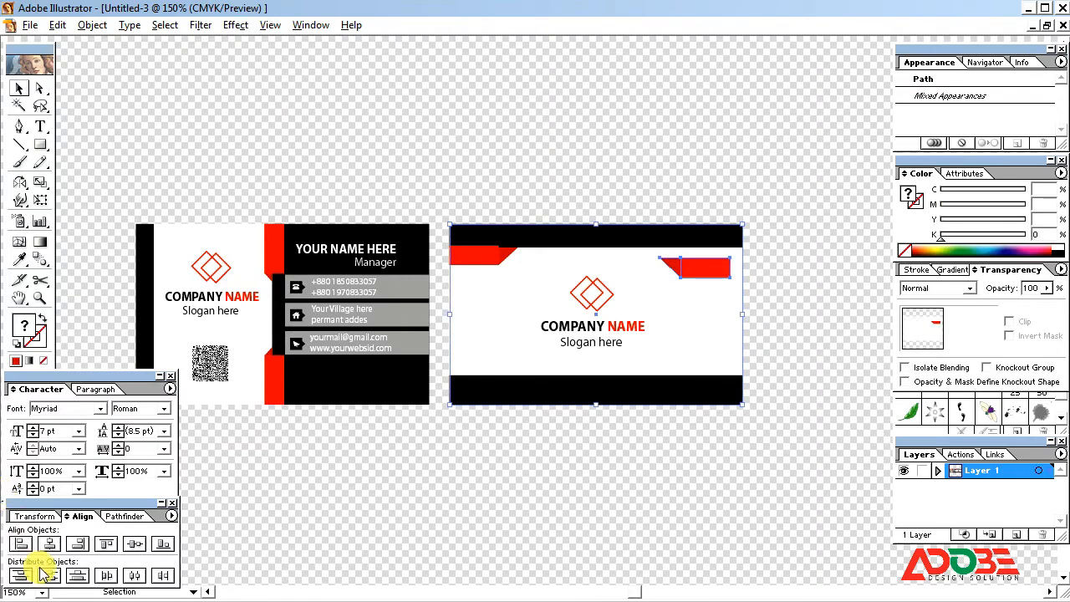
{"action": "left_click", "coordinate": [78, 544]}
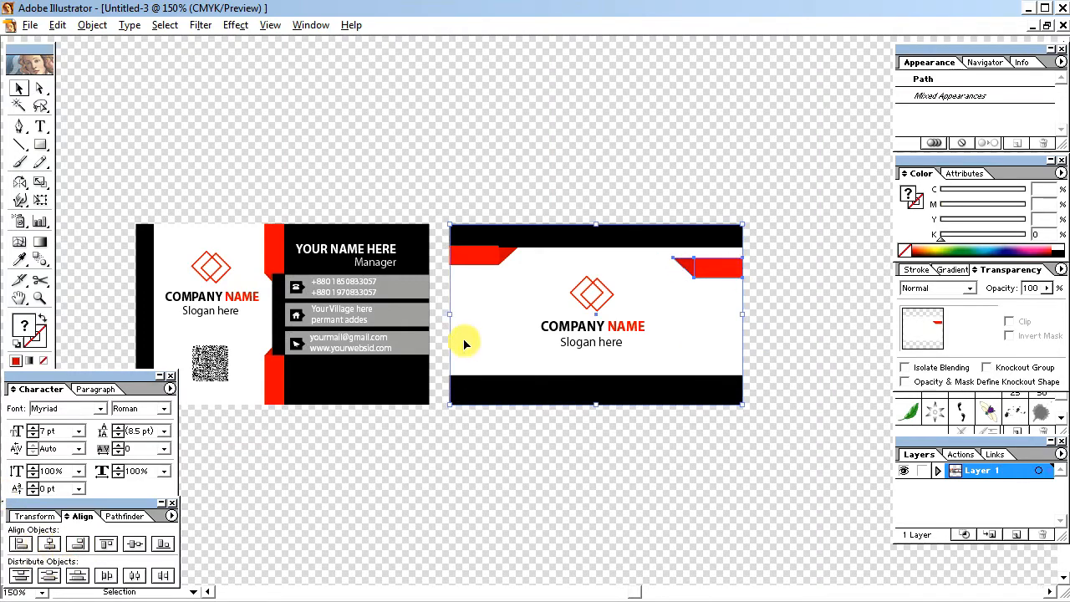
{"action": "left_click", "coordinate": [801, 234]}
{"action": "left_click", "coordinate": [689, 266], "text": "shift"}
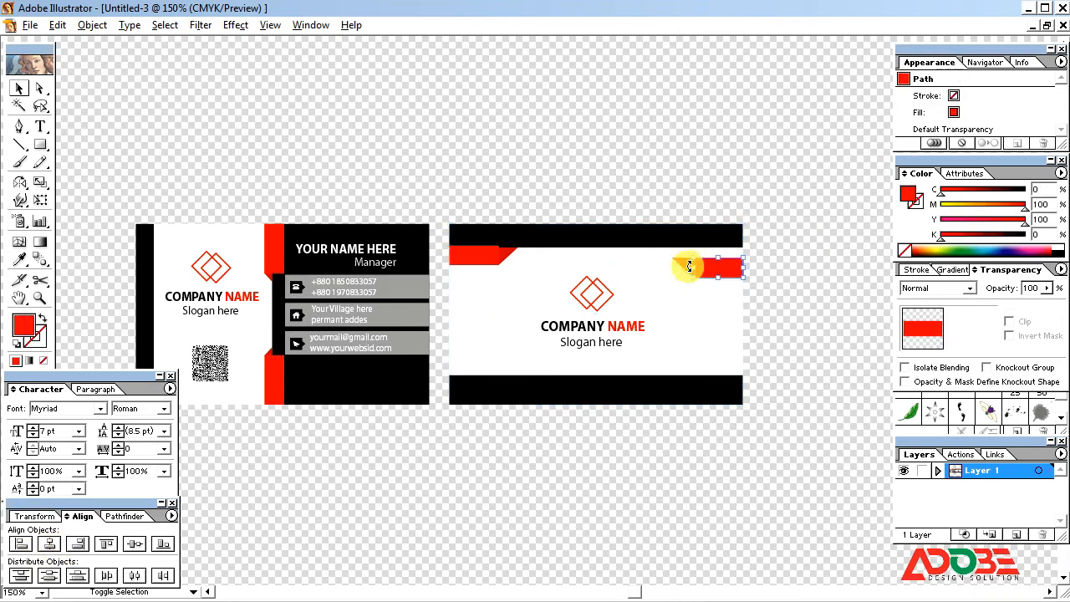
{"action": "left_click", "coordinate": [474, 256], "text": "shift"}
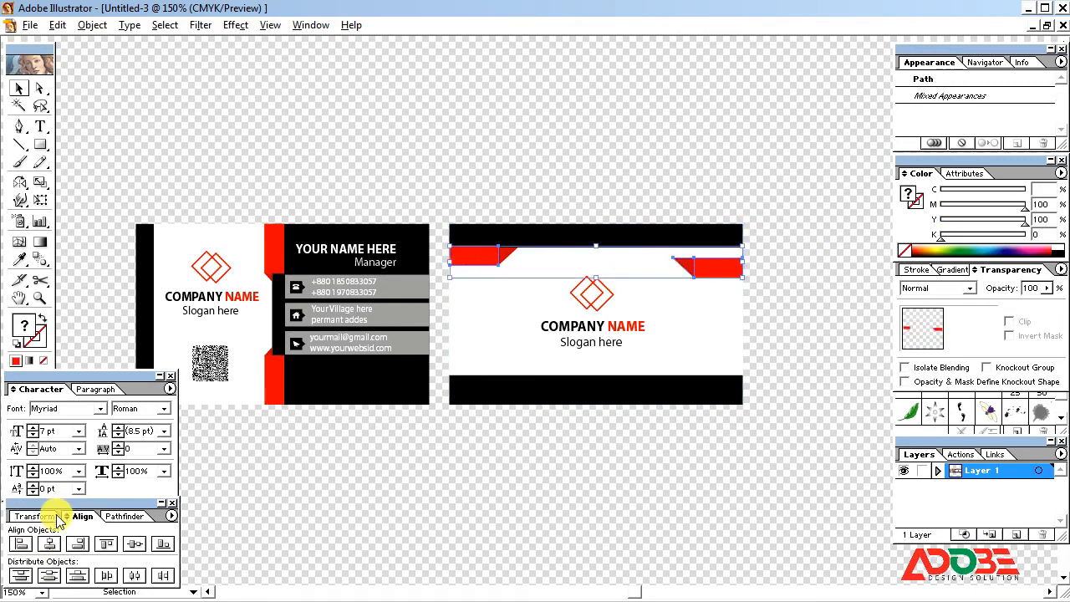
{"action": "left_click", "coordinate": [103, 545]}
{"action": "left_click", "coordinate": [785, 270]}
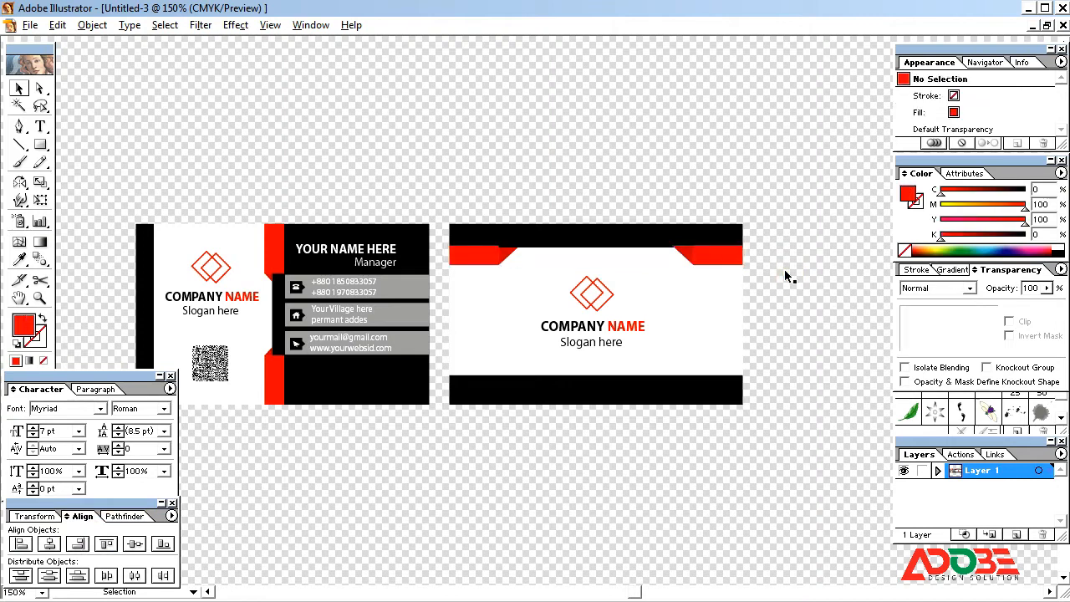
Send the right ribbon's triangular fold and the white background backward, and bring the upper black strip forward over the ribbons.
{"action": "left_click", "coordinate": [683, 258]}
{"action": "key", "text": "ctrl+bracketleft"}
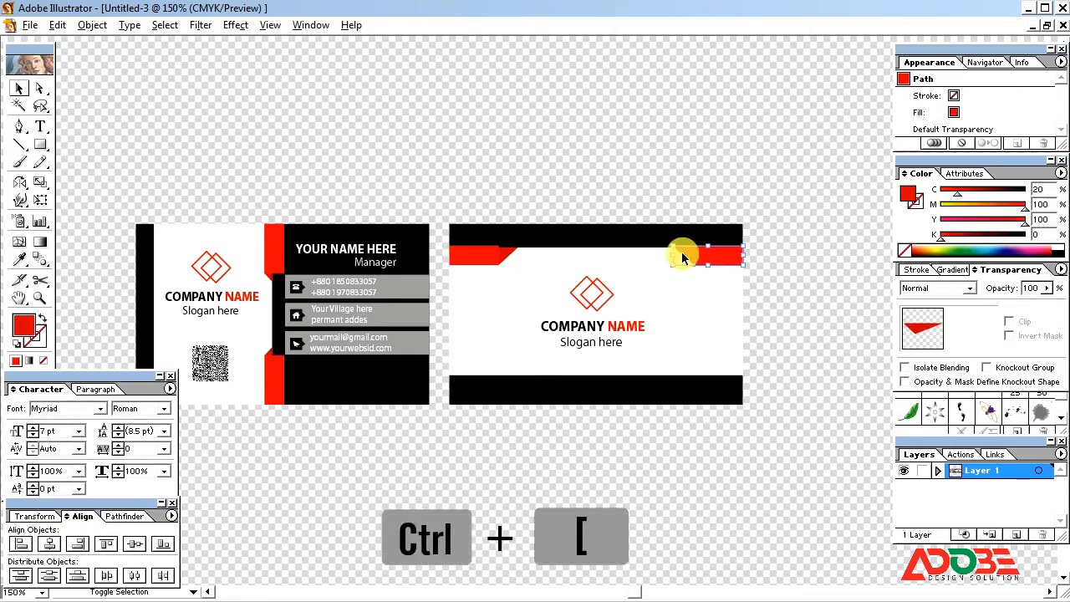
{"action": "left_click", "coordinate": [686, 305]}
{"action": "key", "text": "ctrl+bracketleft"}
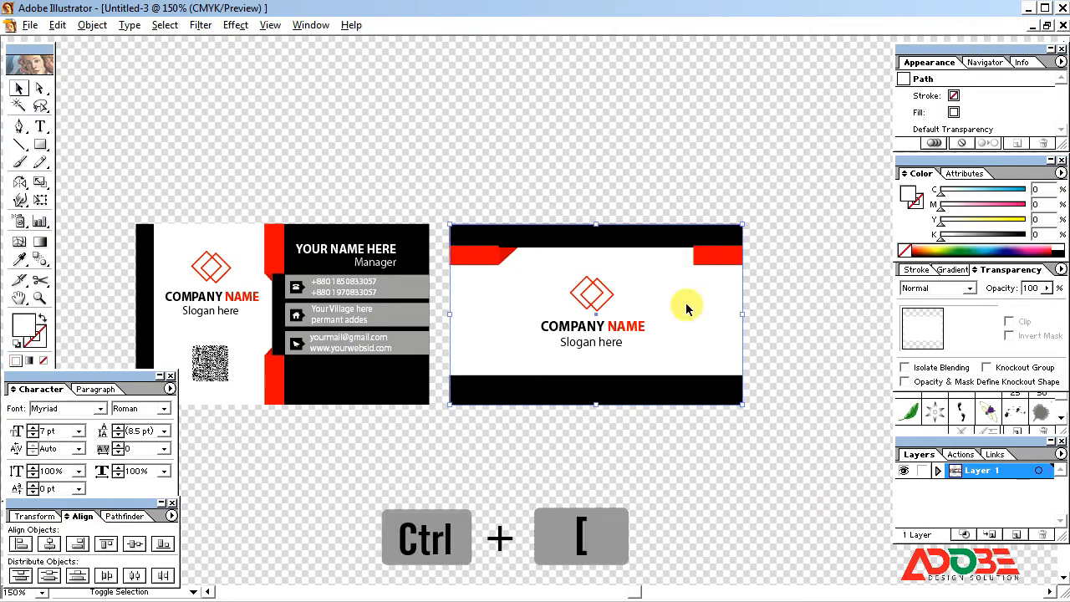
{"action": "left_click", "coordinate": [674, 235]}
{"action": "key", "text": "ctrl+bracketright"}
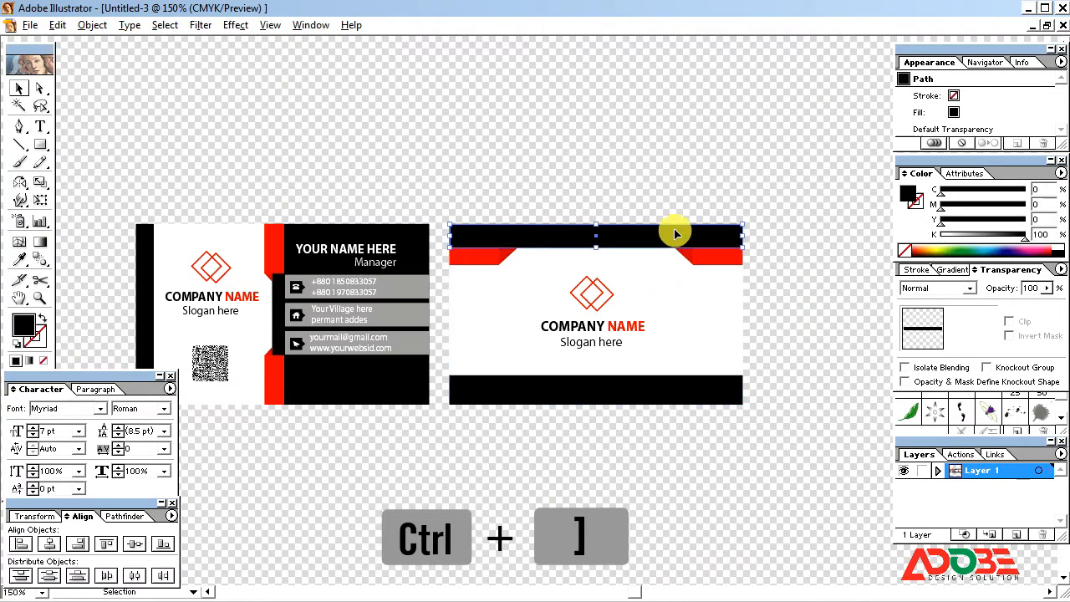
{"action": "left_click", "coordinate": [658, 172]}
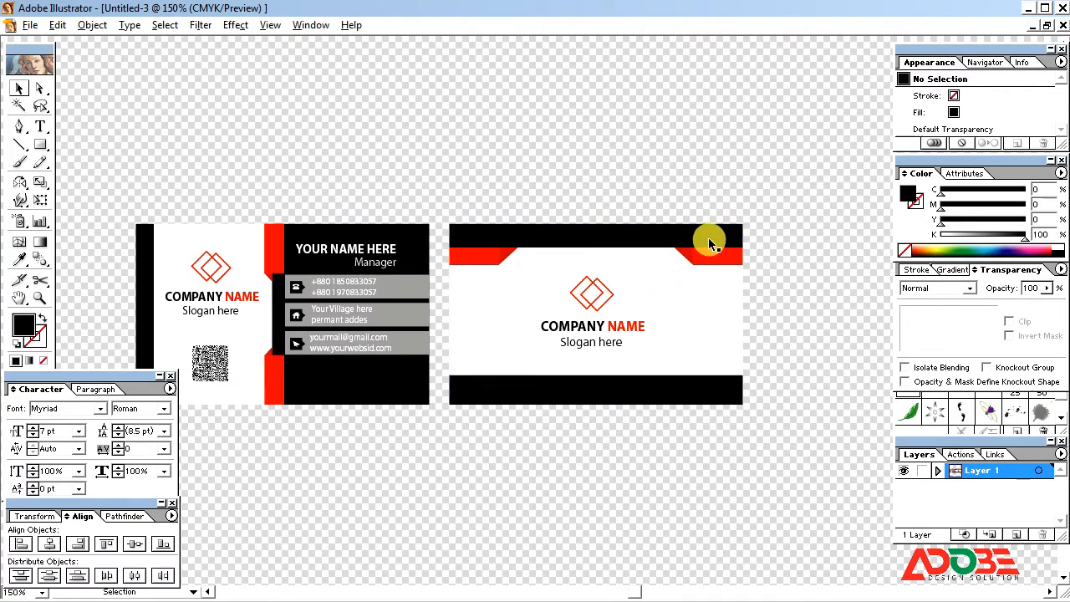
Duplicate the second card's lower black strip as a thin band along its top edge and fill it gray with K 53%.
{"action": "left_click", "coordinate": [646, 397]}
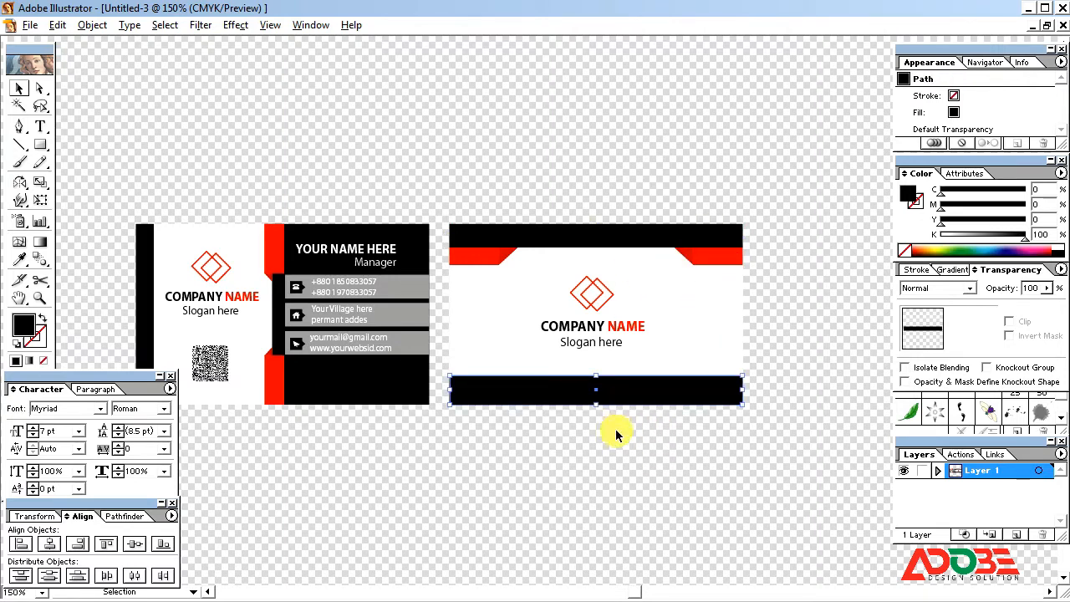
{"action": "left_click_drag", "start_coordinate": [598, 404], "coordinate": [594, 366]}
{"action": "left_click", "coordinate": [986, 235]}
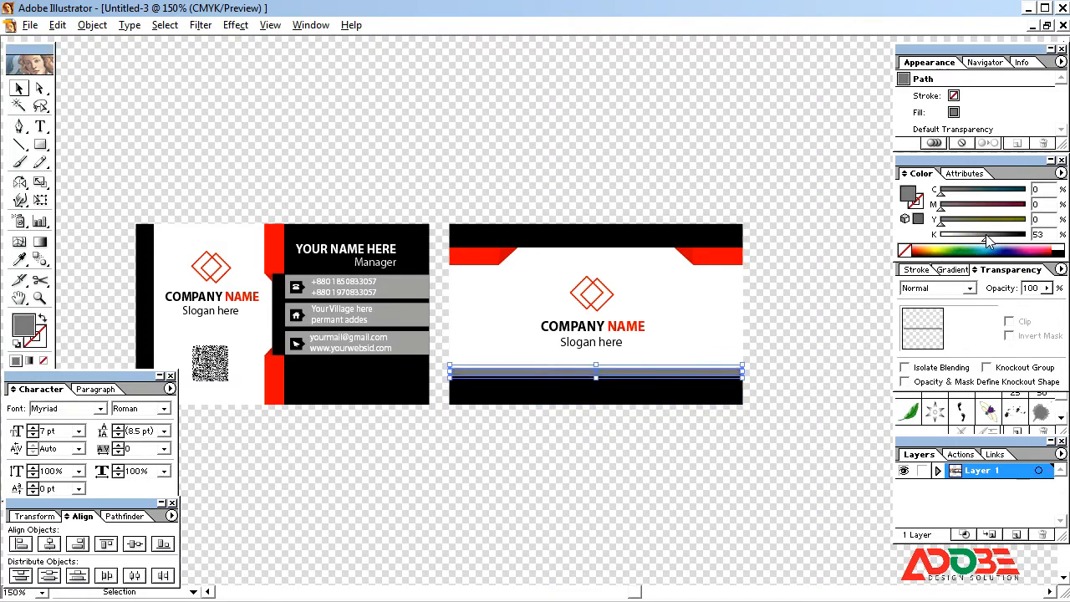
{"action": "left_click", "coordinate": [808, 322]}
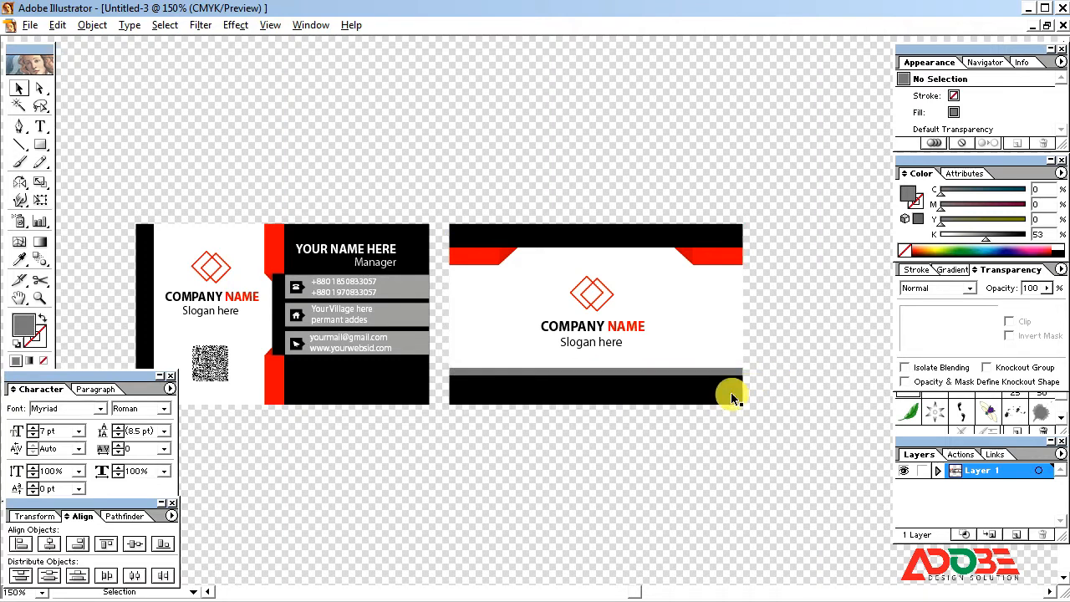
{"action": "left_click", "coordinate": [620, 402]}
{"action": "left_click", "coordinate": [631, 378], "text": "shift"}
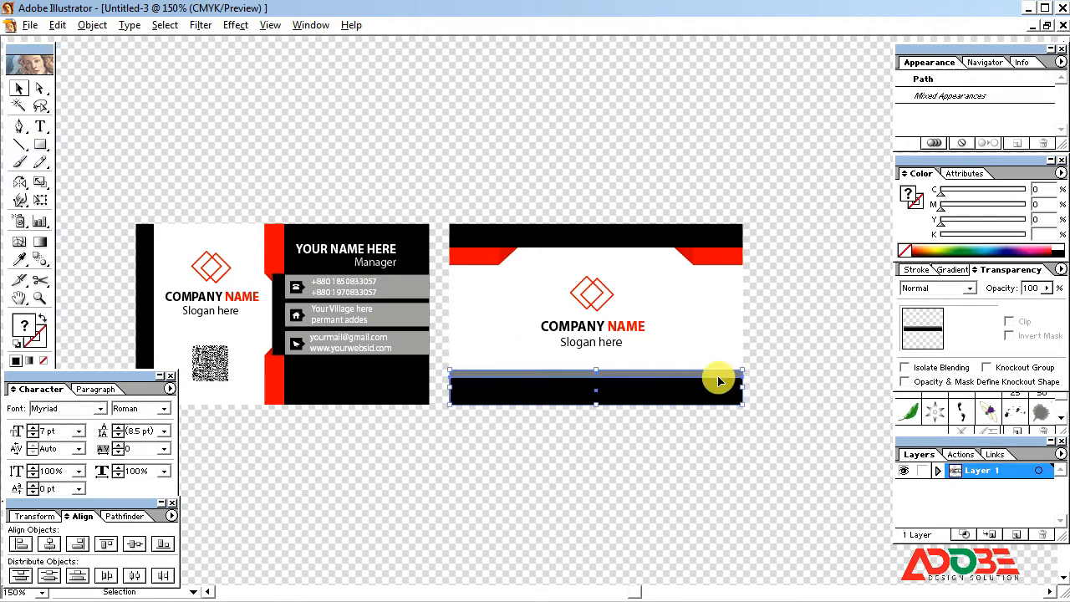
{"action": "left_click", "coordinate": [793, 370]}
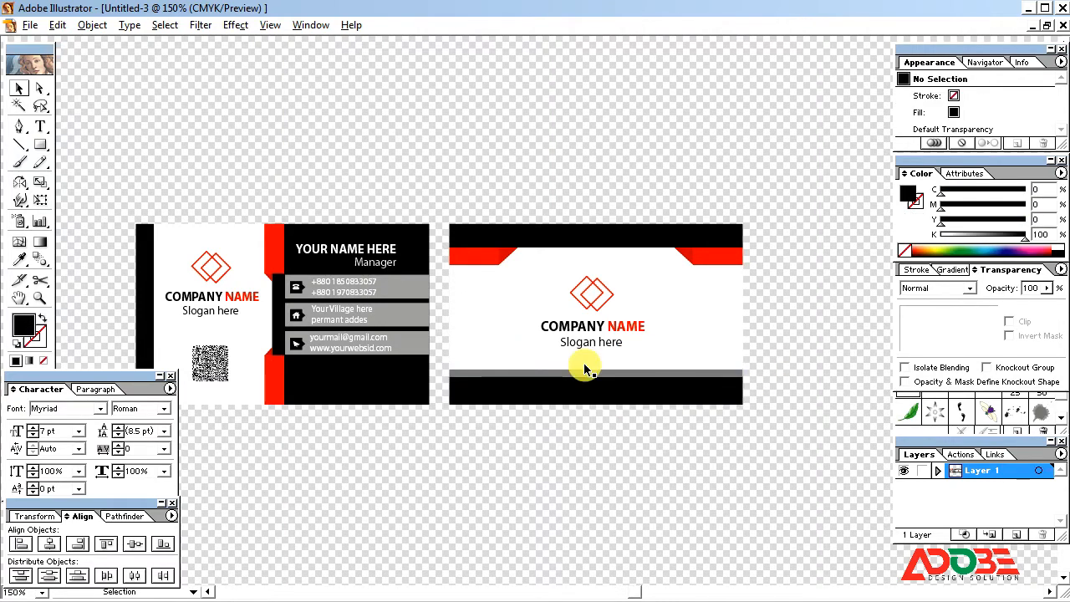
Add a full-width black band above the lower black strip, taller than the gray band, and bring it to the front.
{"action": "left_click", "coordinate": [40, 146]}
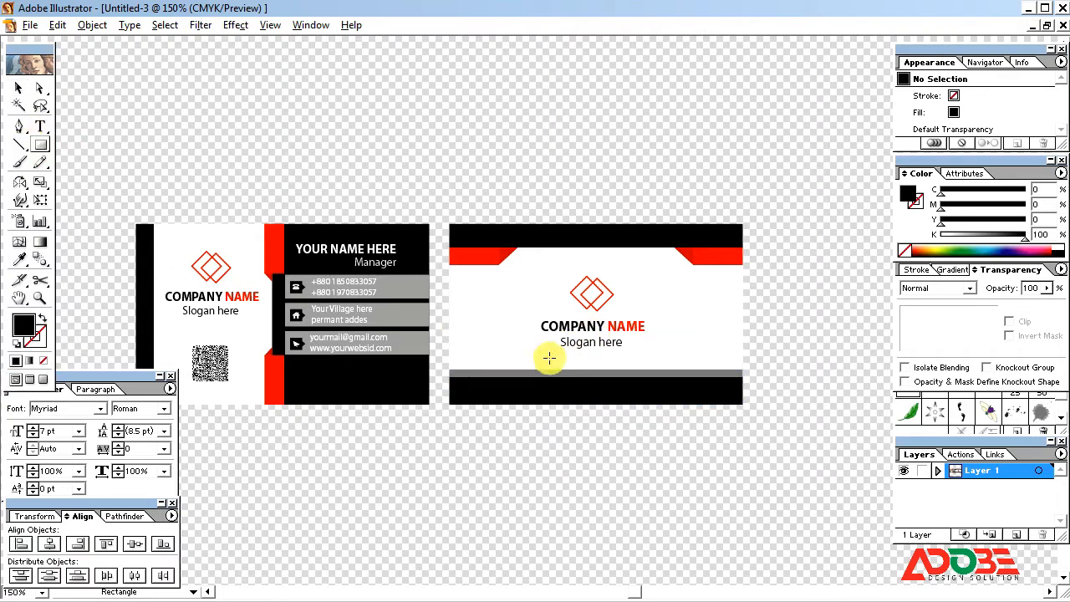
{"action": "left_click", "coordinate": [678, 391]}
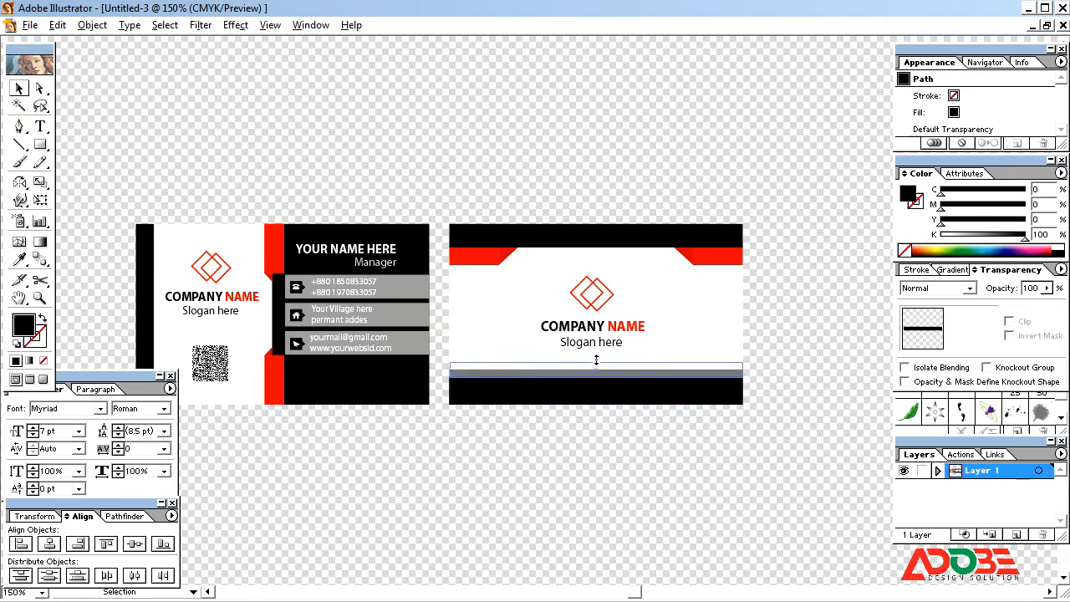
{"action": "key", "text": "ctrl+shift+bracketright"}
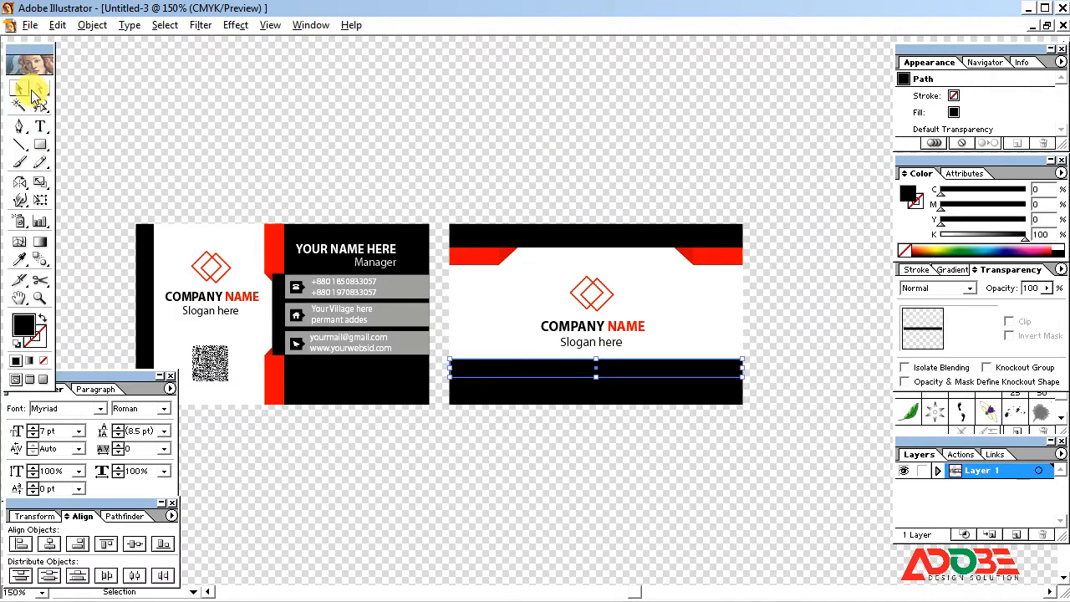
Draw a diagonal line across the left part of the lower black bands and place a copy on the right, reflected about the vertical axis.
{"action": "left_click", "coordinate": [19, 144]}
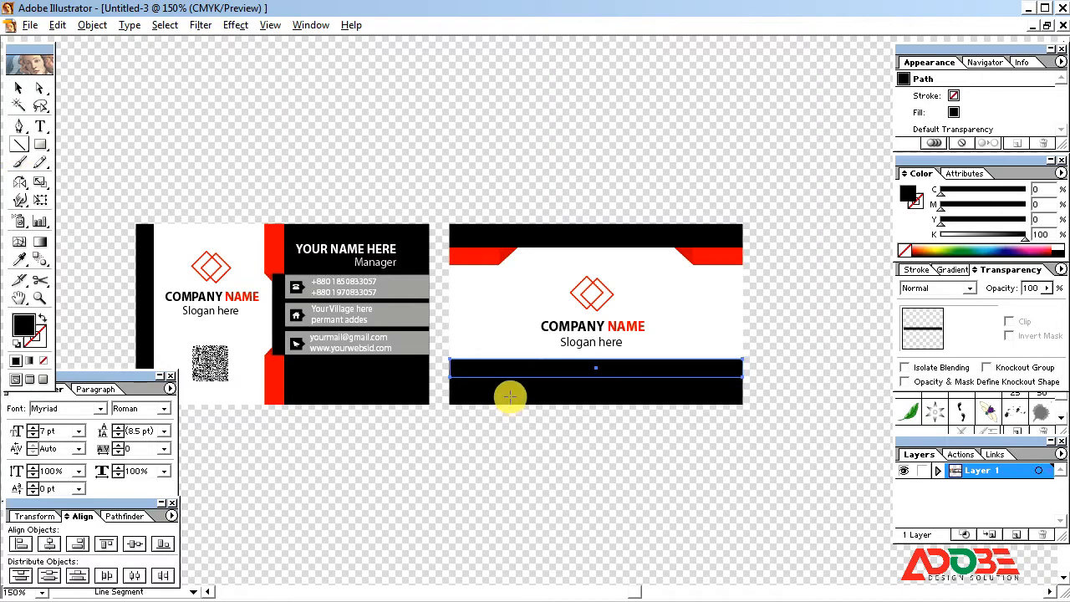
{"action": "left_click_drag", "start_coordinate": [511, 396], "coordinate": [556, 336]}
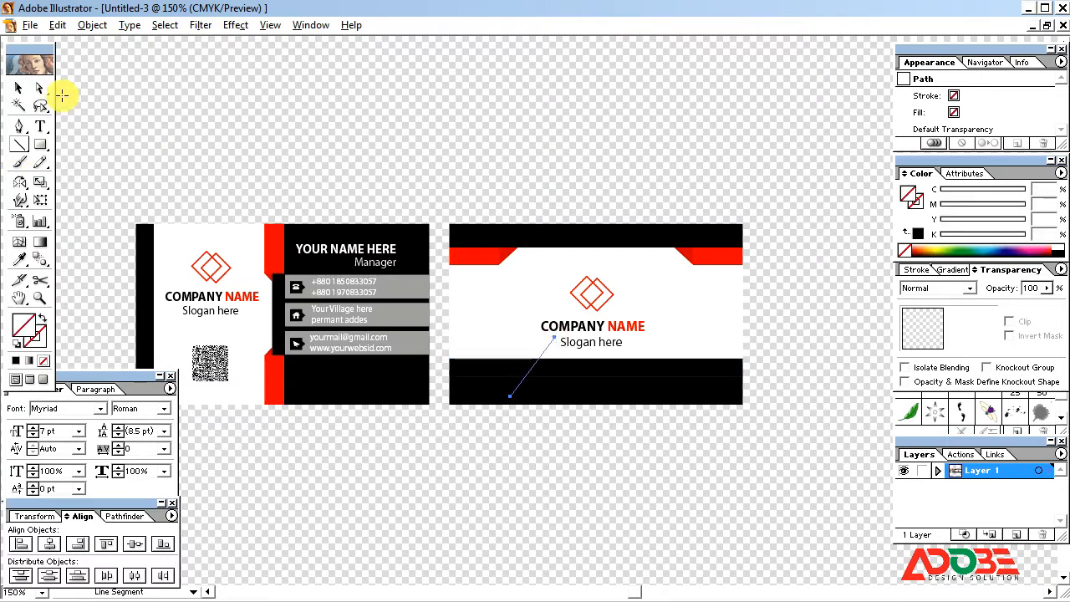
{"action": "left_click", "coordinate": [19, 87]}
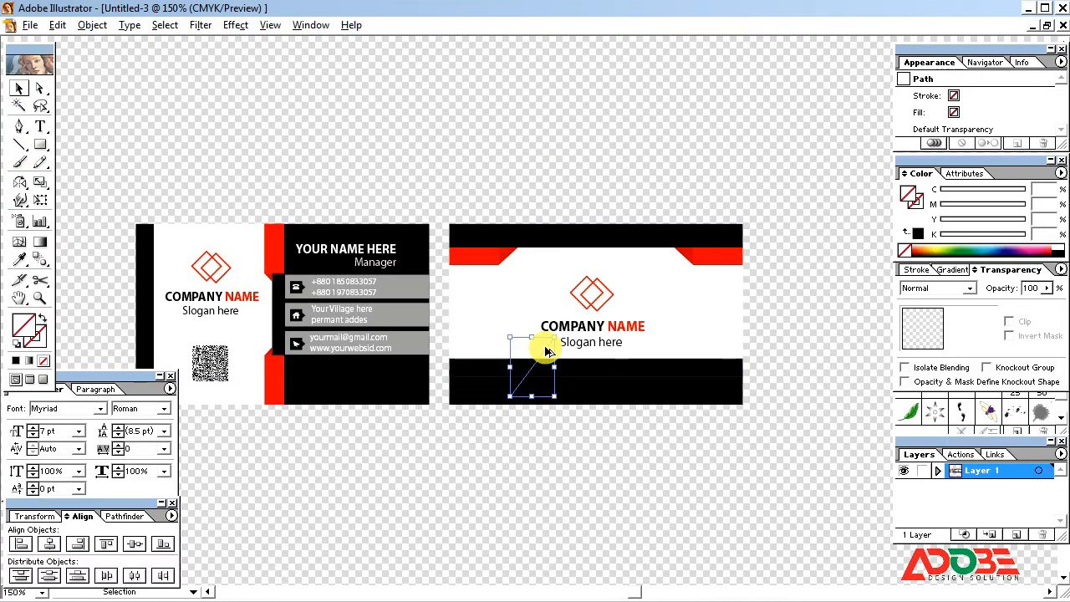
{"action": "left_click_drag", "start_coordinate": [548, 352], "coordinate": [693, 359]}
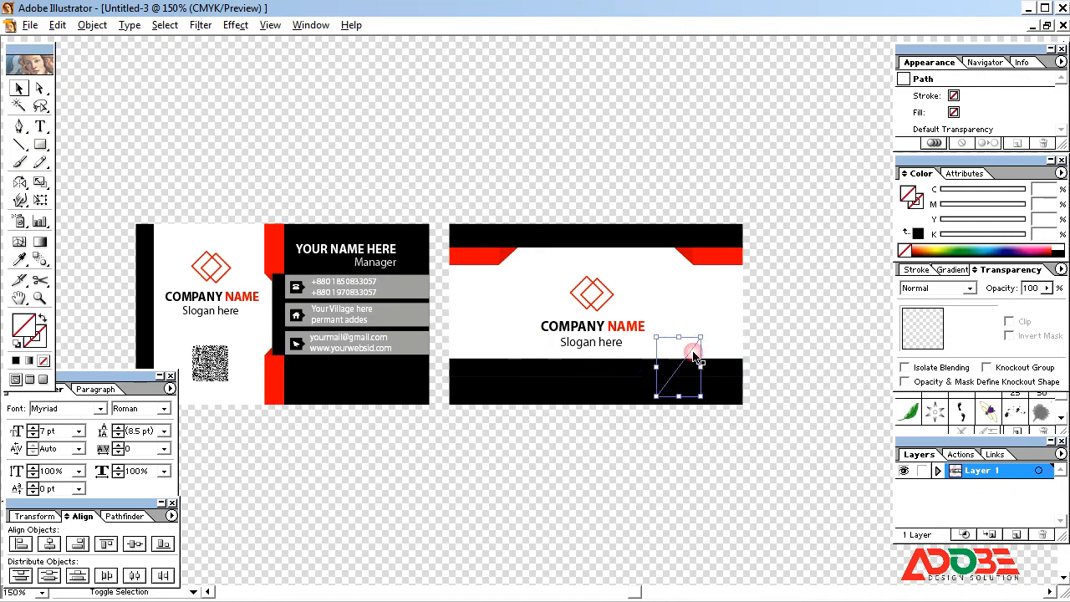
{"action": "double_click", "coordinate": [21, 184]}
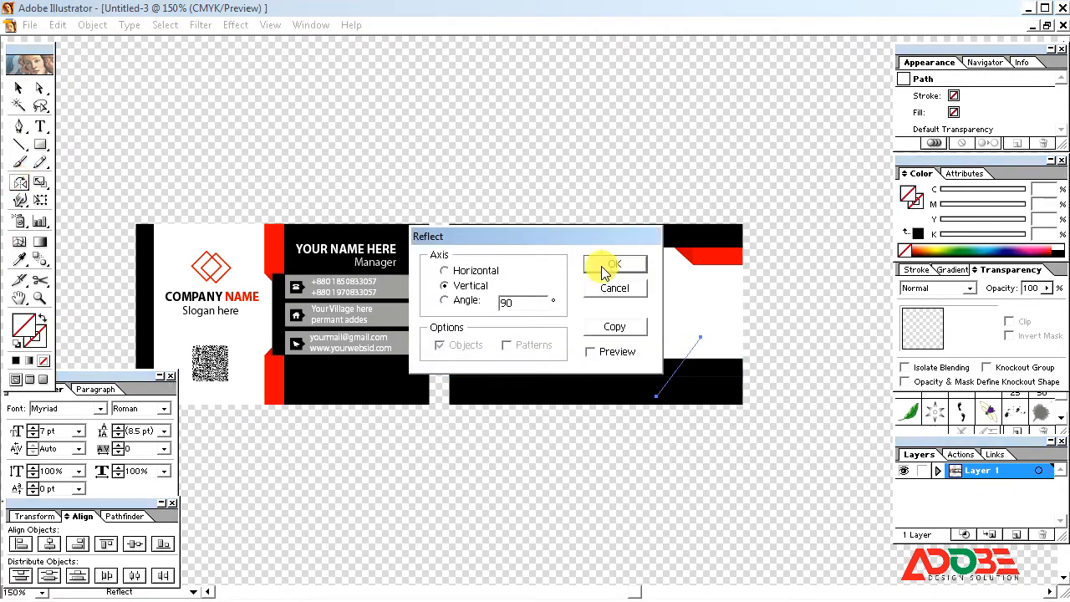
{"action": "left_click", "coordinate": [612, 266]}
{"action": "left_click", "coordinate": [18, 88]}
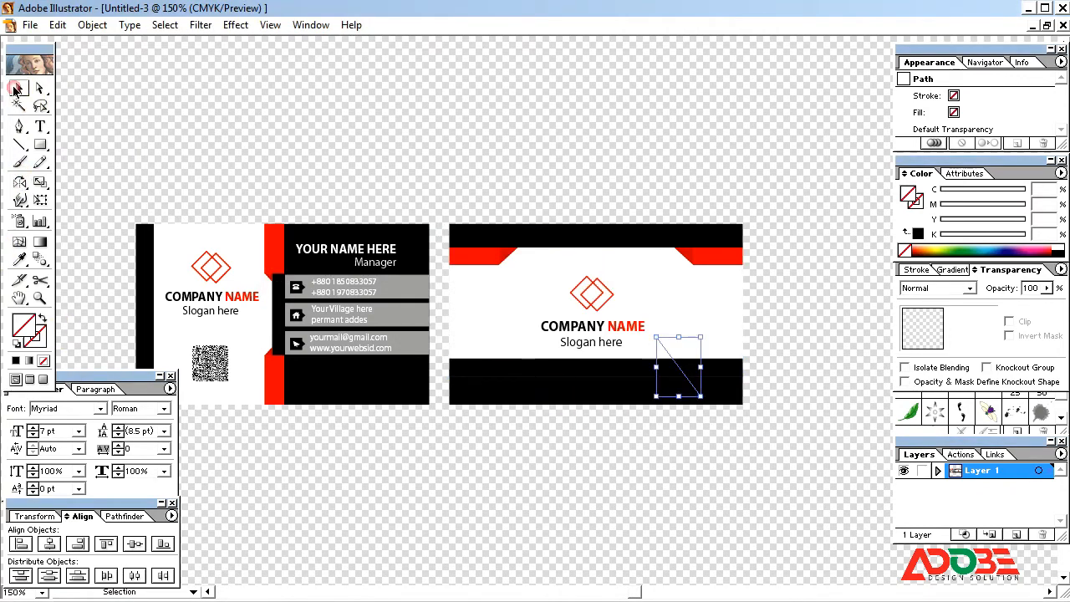
Divide the upper of the two lower black bands with both diagonal lines and ungroup the resulting pieces.
{"action": "key", "text": "ctrl+y"}
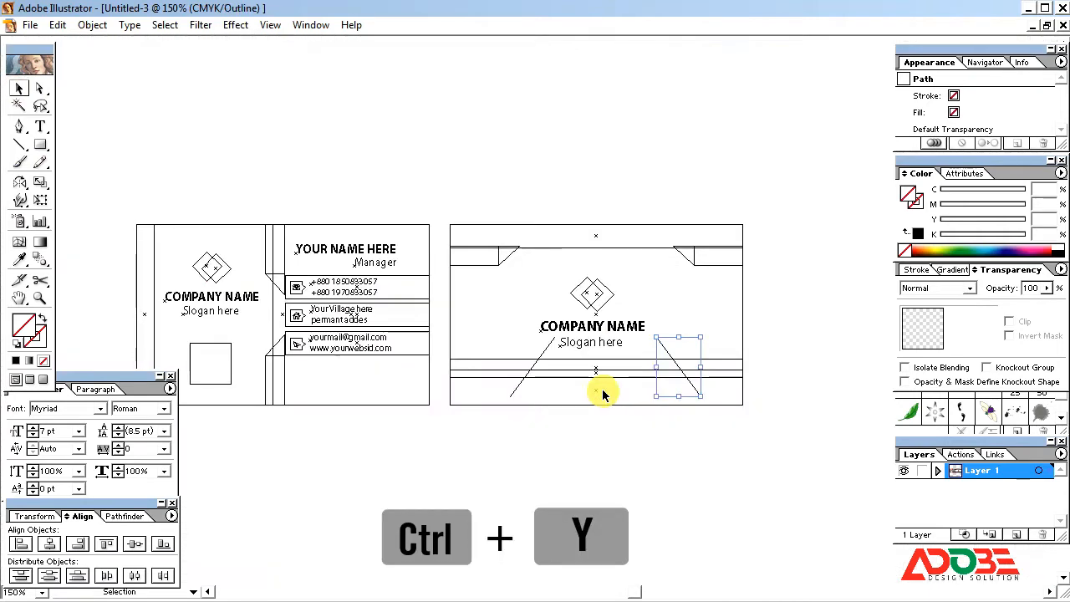
{"action": "left_click", "coordinate": [540, 365], "text": "shift"}
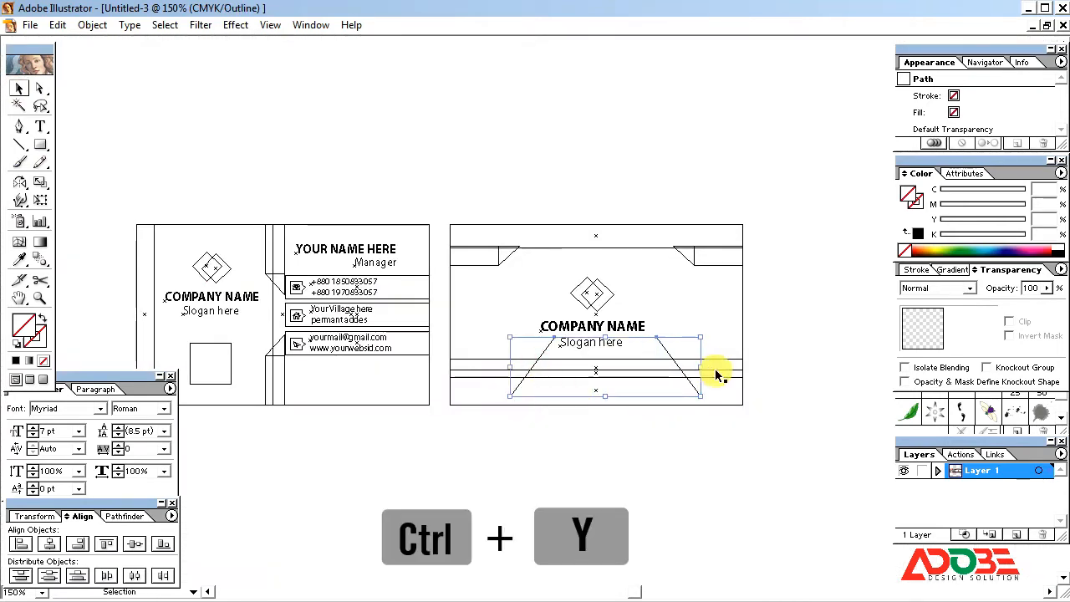
{"action": "key", "text": "ctrl+y"}
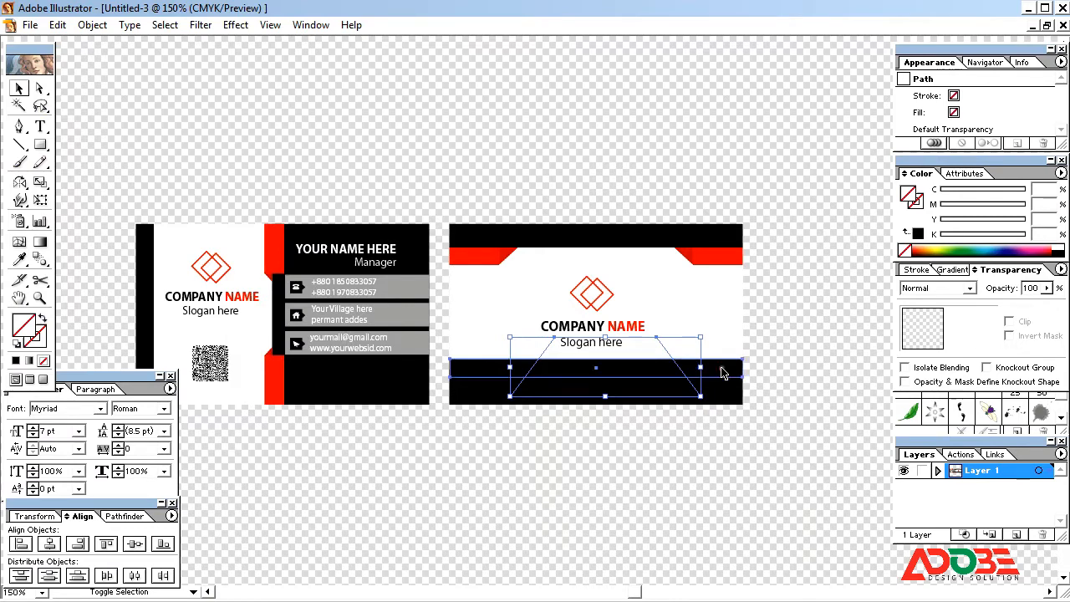
{"action": "left_click", "coordinate": [719, 372], "text": "shift"}
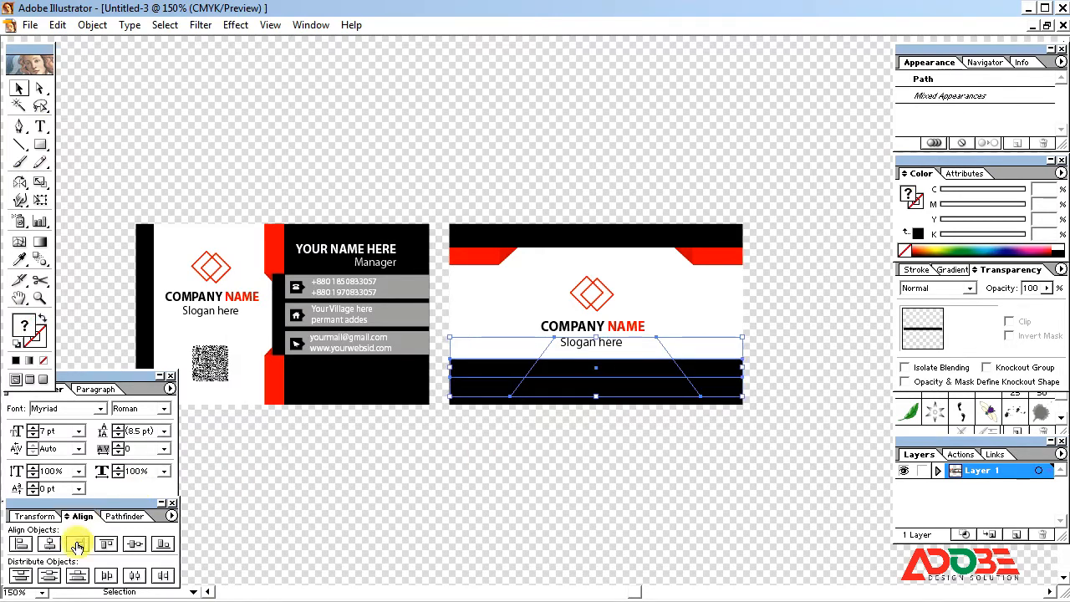
{"action": "left_click", "coordinate": [125, 517]}
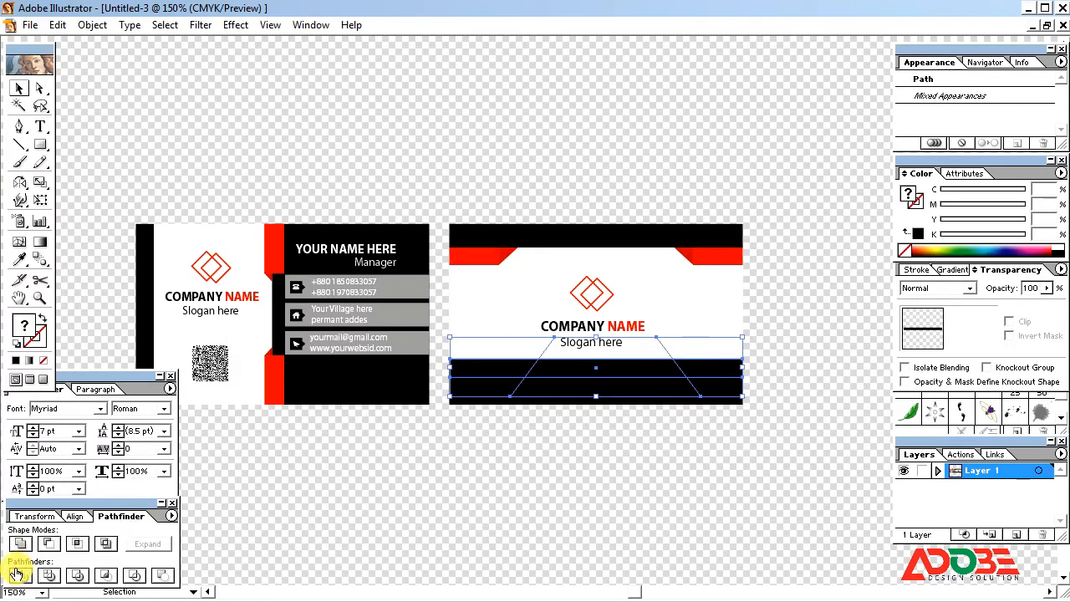
{"action": "left_click", "coordinate": [21, 576]}
{"action": "right_click", "coordinate": [577, 378]}
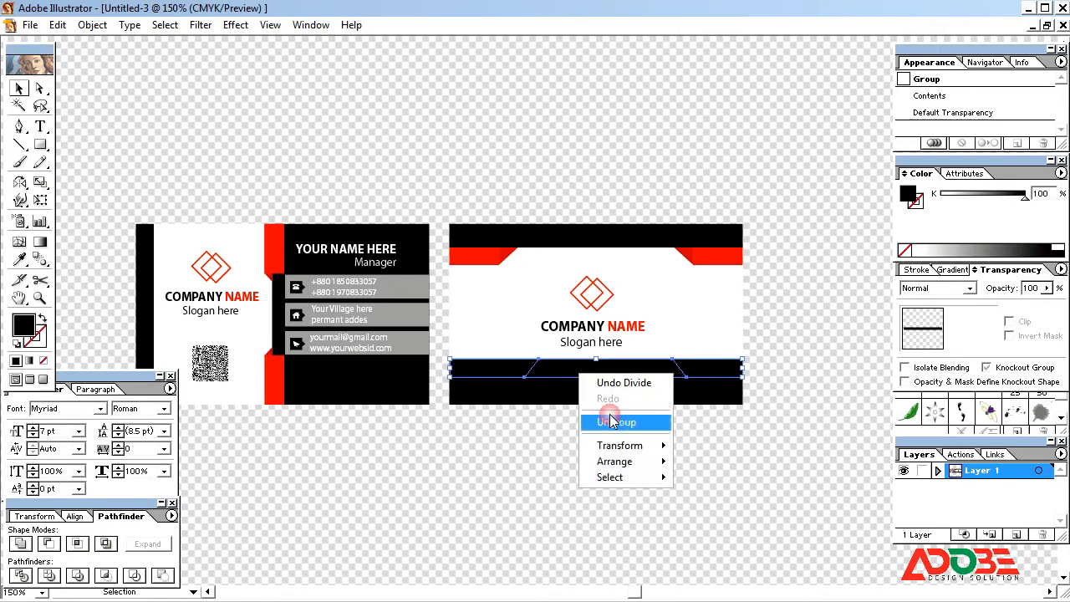
{"action": "left_click", "coordinate": [616, 421]}
{"action": "left_click", "coordinate": [623, 453]}
Delete the divided band's right and left end pieces, keeping only the central trapezoid.
{"action": "left_click", "coordinate": [693, 370]}
{"action": "key", "text": "Delete"}
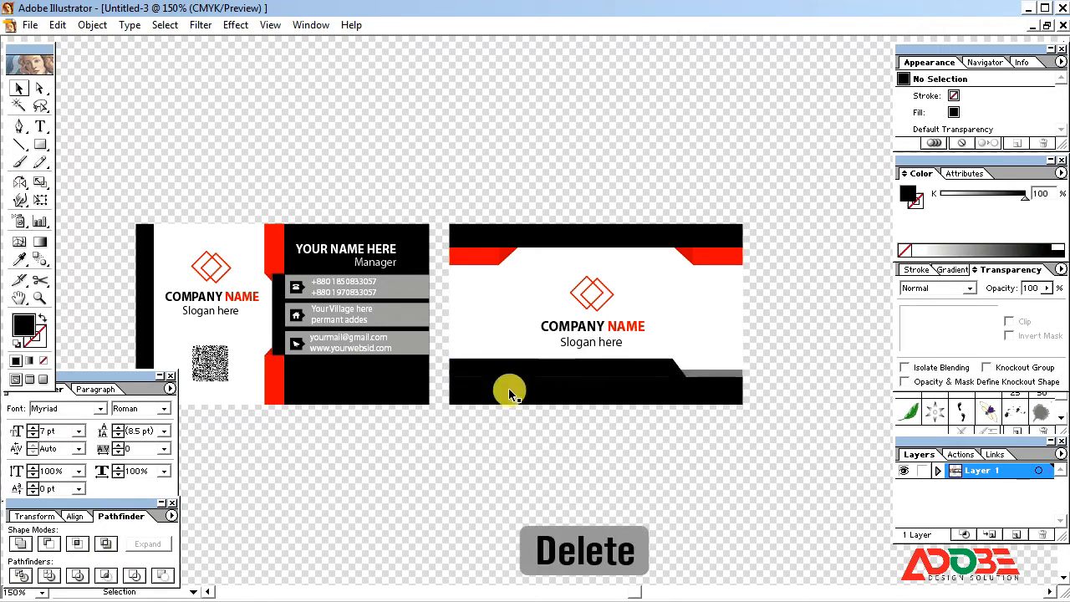
{"action": "left_click", "coordinate": [478, 370]}
{"action": "key", "text": "Delete"}
Switch the central trapezoid's color to CMYK and fill it red with M 100%, Y 100% and K 0%.
{"action": "left_click", "coordinate": [672, 373]}
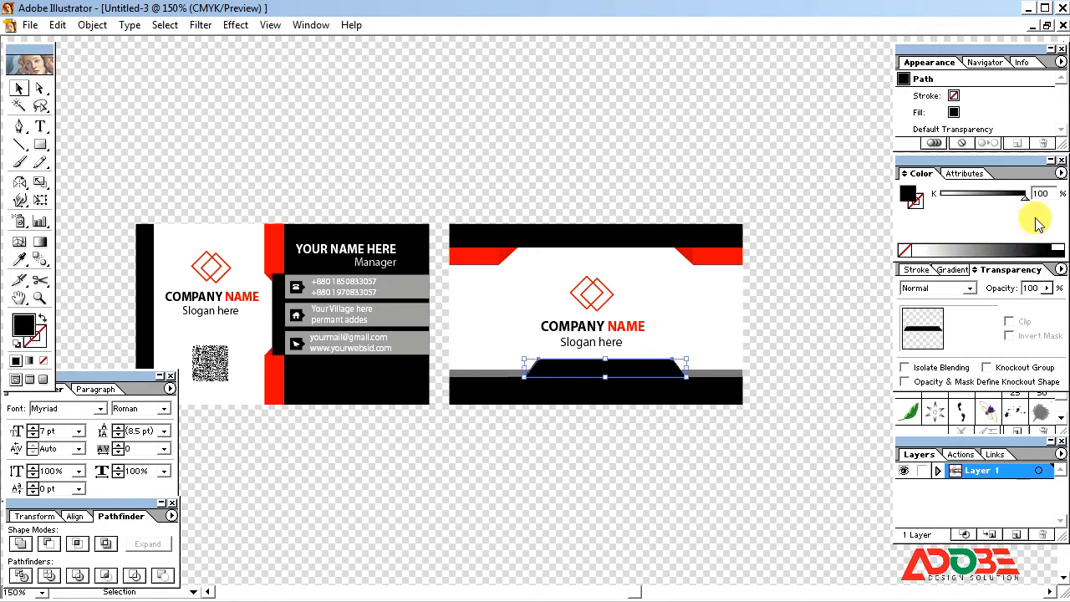
{"action": "left_click", "coordinate": [1061, 174]}
{"action": "left_click", "coordinate": [982, 255]}
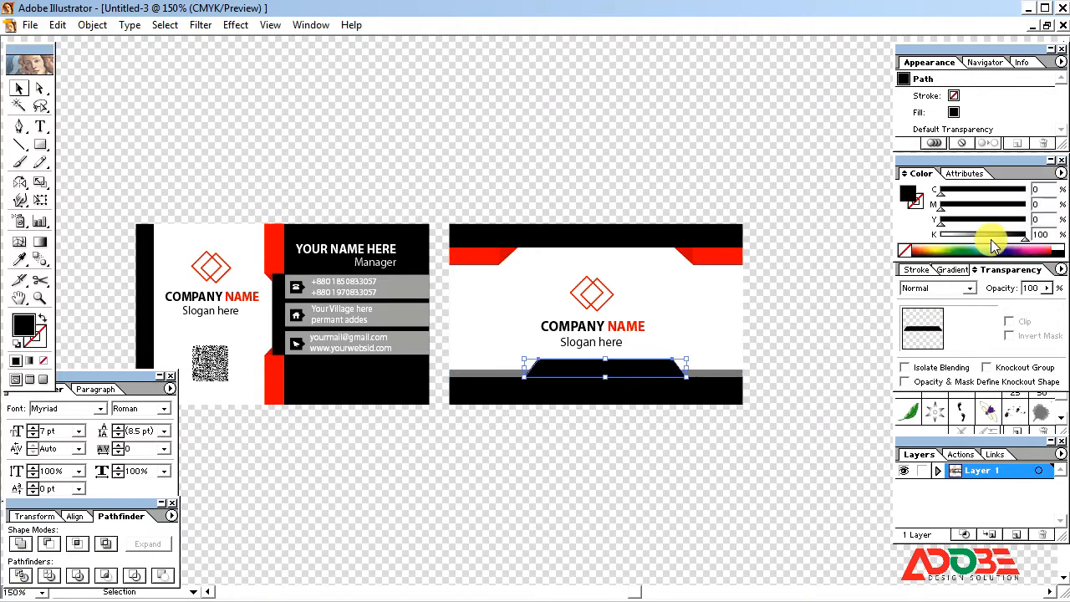
{"action": "left_click_drag", "start_coordinate": [992, 240], "coordinate": [879, 239]}
{"action": "left_click_drag", "start_coordinate": [996, 207], "coordinate": [1069, 237]}
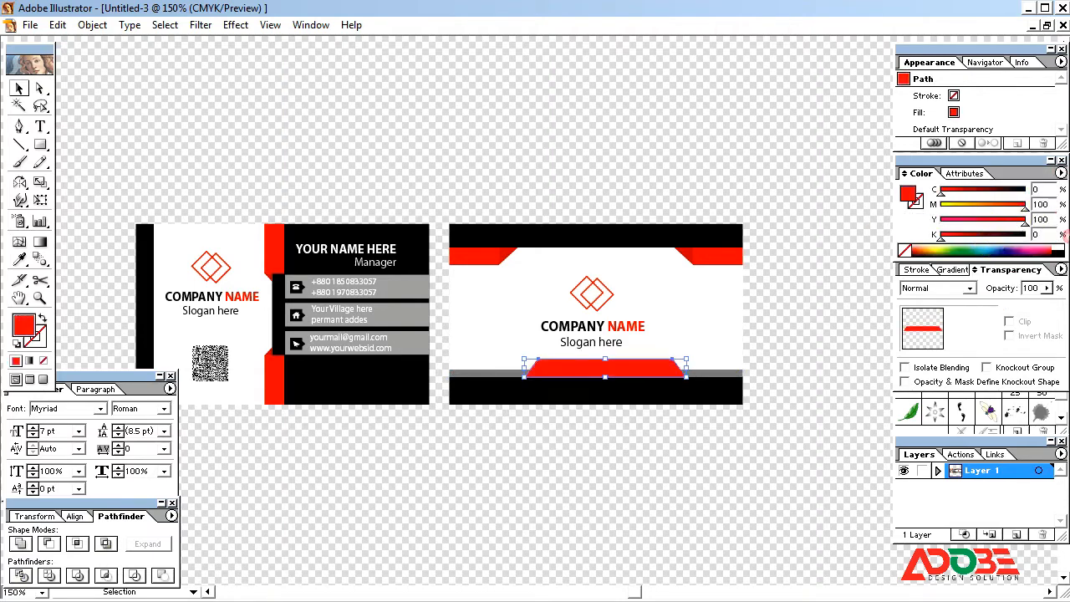
Show the rulers, place a vertical guide through the back card's center, and center the red trapezoid on it.
{"action": "left_click", "coordinate": [769, 390]}
{"action": "left_click", "coordinate": [731, 333]}
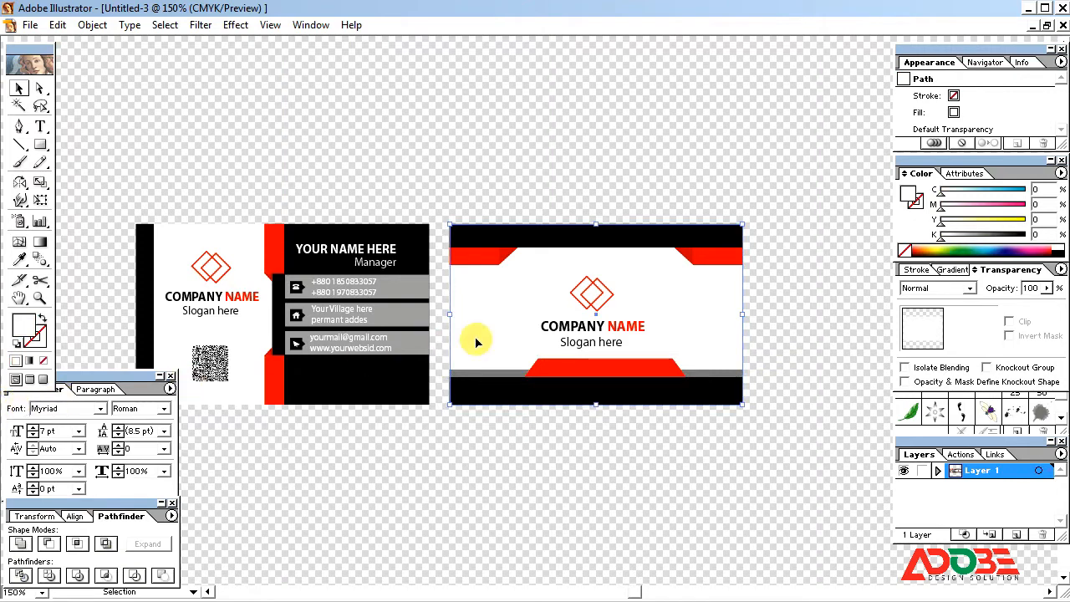
{"action": "left_click", "coordinate": [94, 390]}
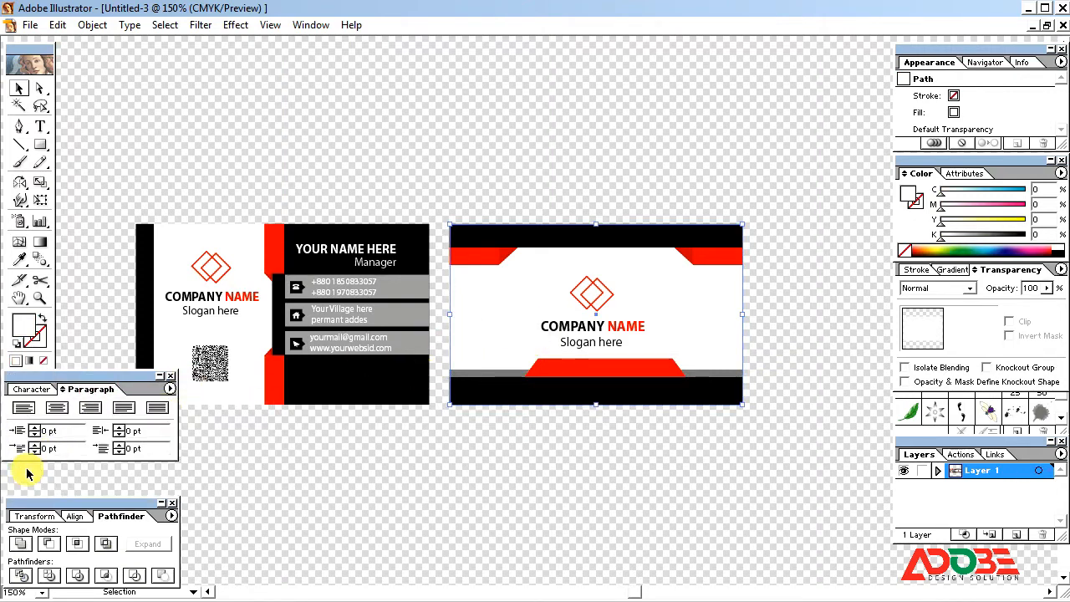
{"action": "key", "text": "ctrl+r"}
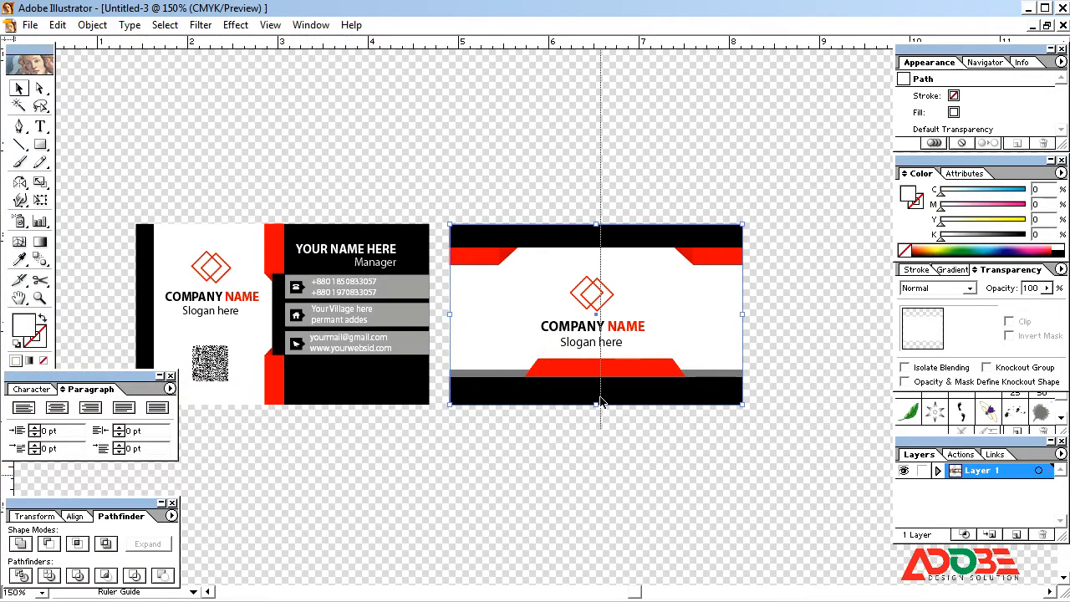
{"action": "left_click_drag", "start_coordinate": [600, 402], "coordinate": [596, 401]}
{"action": "left_click", "coordinate": [648, 372]}
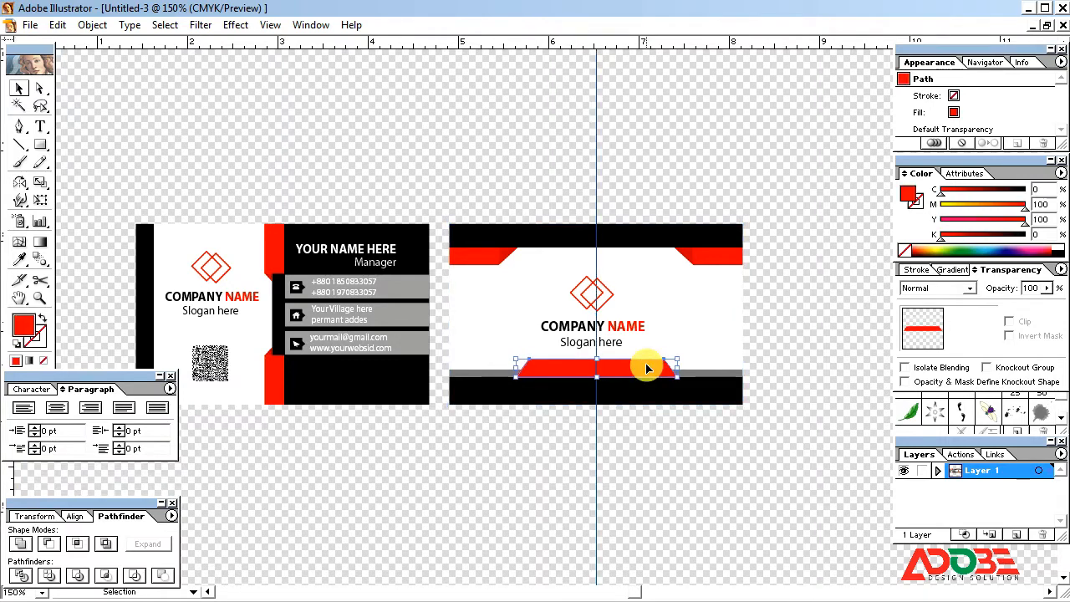
{"action": "left_click", "coordinate": [654, 470]}
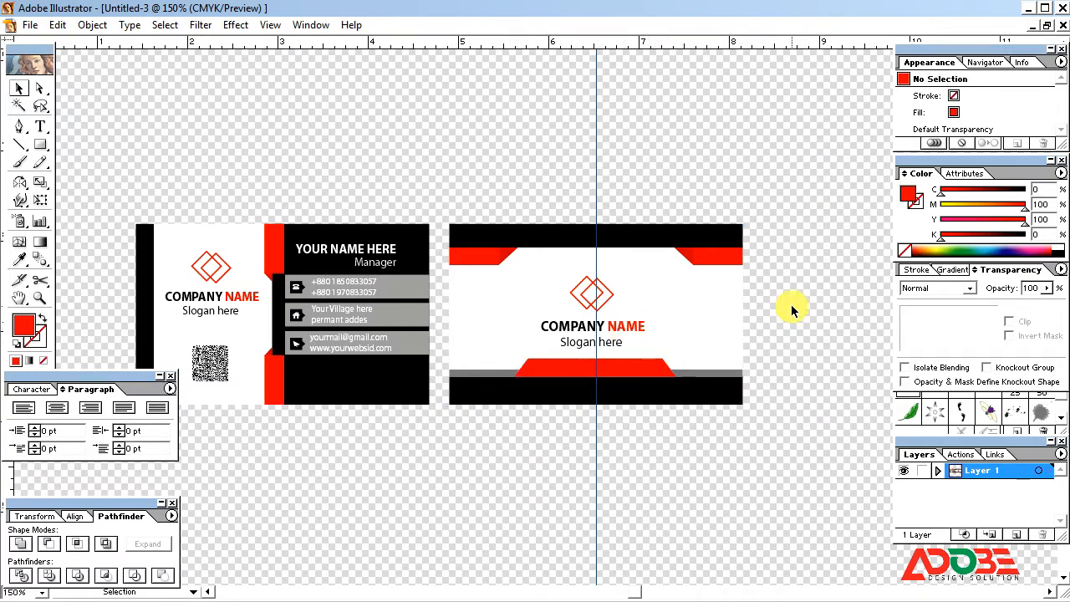
Unlock the guides to delete the vertical center guide, and lock the guides again.
{"action": "right_click", "coordinate": [786, 217]}
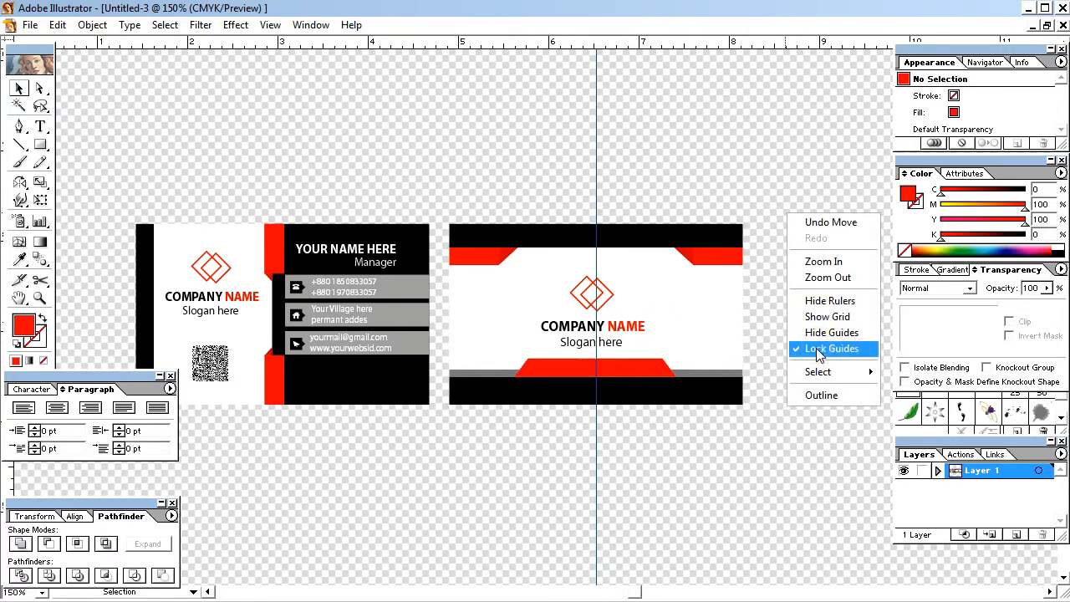
{"action": "left_click", "coordinate": [823, 352]}
{"action": "left_click_drag", "start_coordinate": [533, 131], "coordinate": [724, 180]}
{"action": "key", "text": "Delete"}
{"action": "right_click", "coordinate": [776, 181]}
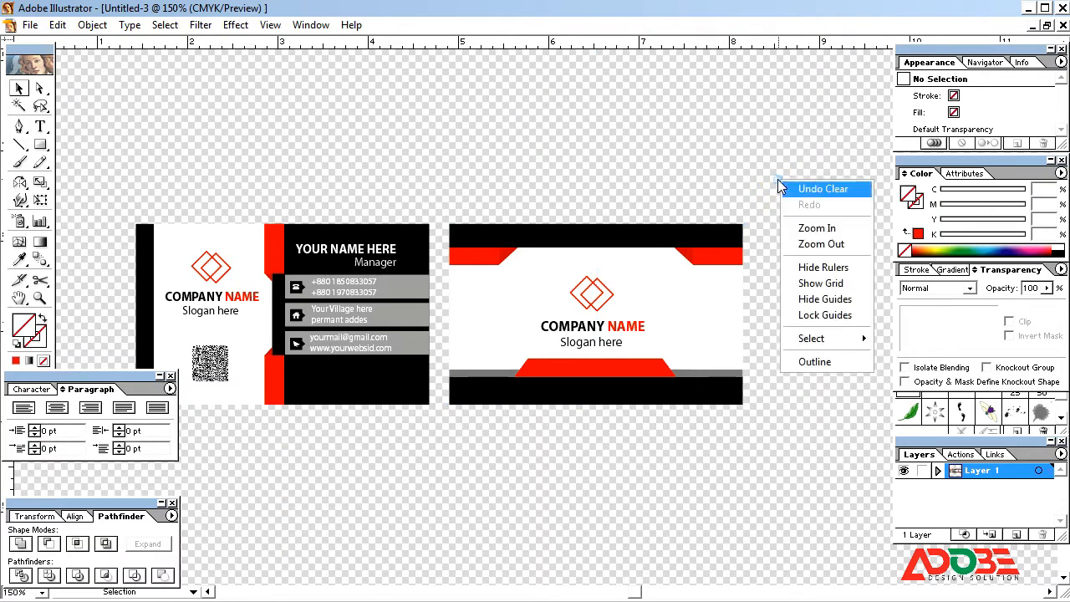
{"action": "left_click", "coordinate": [815, 322]}
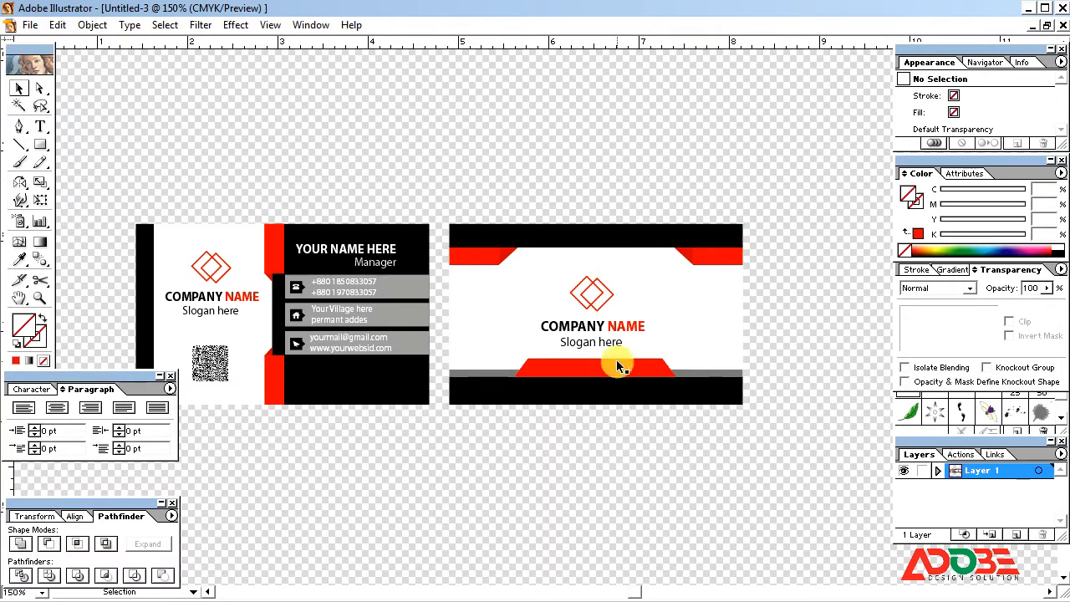
Hide all panels and group all the objects of the back card.
{"action": "key", "text": "ctrl+minus"}
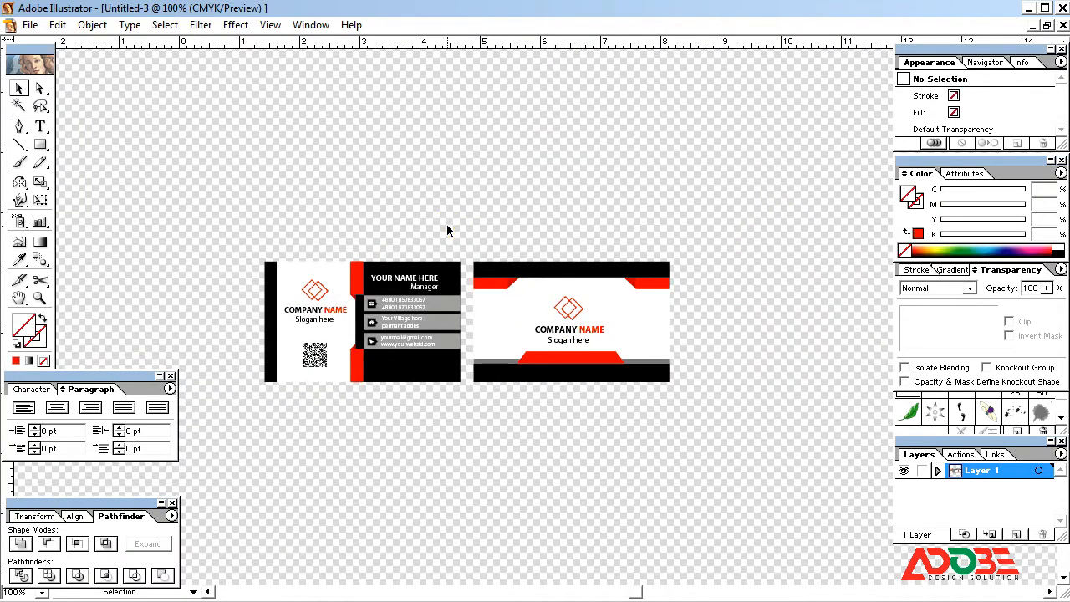
{"action": "left_click_drag", "start_coordinate": [448, 227], "coordinate": [763, 425]}
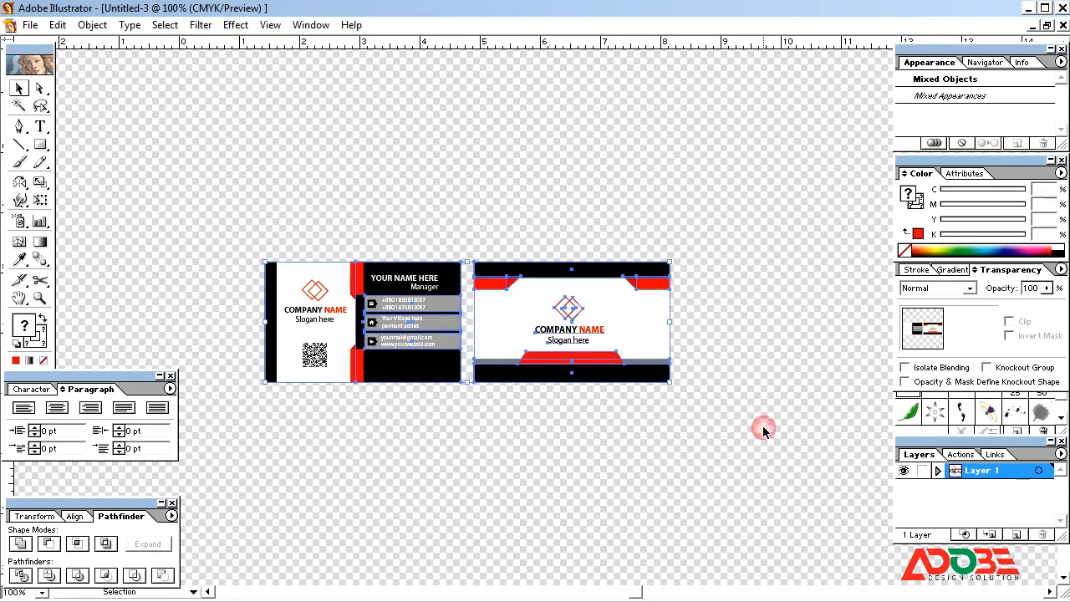
{"action": "left_click", "coordinate": [762, 426]}
{"action": "left_click_drag", "start_coordinate": [177, 214], "coordinate": [776, 436]}
{"action": "key", "text": "Tab"}
{"action": "left_click_drag", "start_coordinate": [898, 432], "coordinate": [511, 136]}
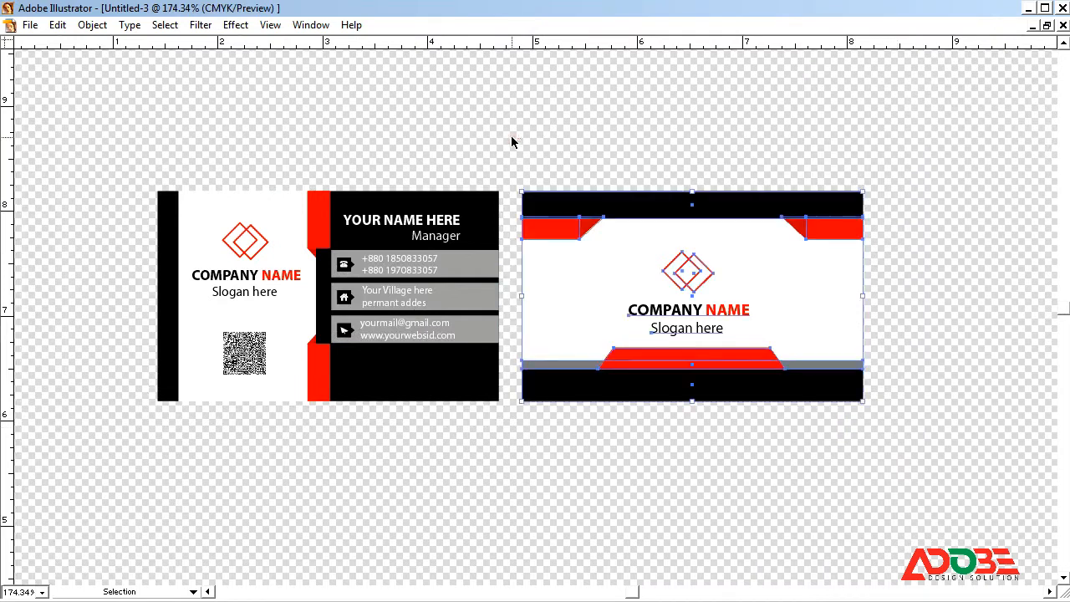
{"action": "left_click", "coordinate": [765, 162]}
Move the back card directly above the front card, leaving a narrow gap, and fit both cards in view.
{"action": "key", "text": "ctrl+minus"}
{"action": "key", "text": "ctrl+minus"}
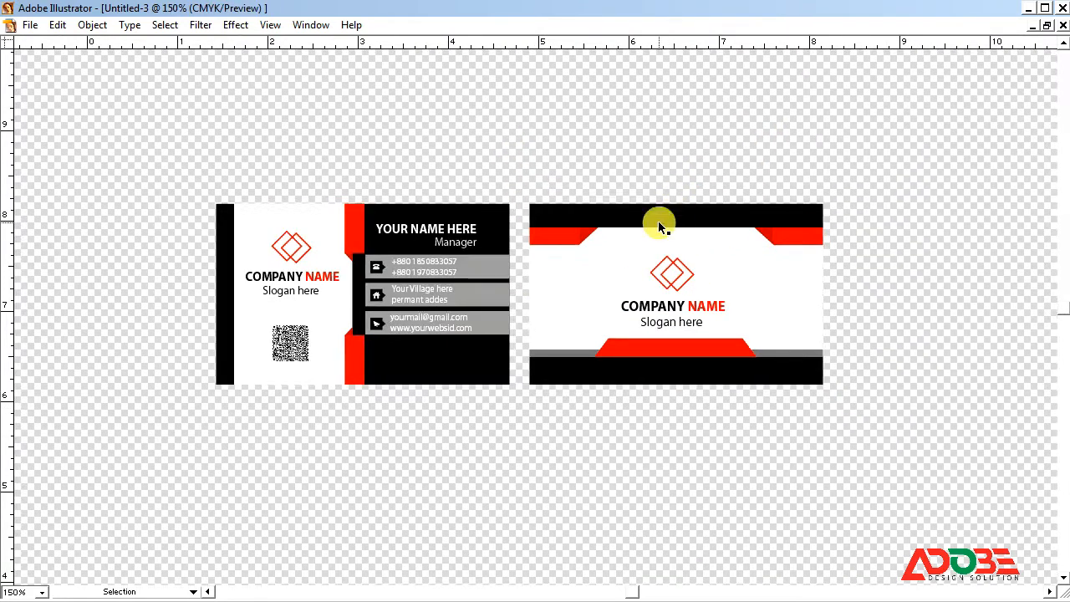
{"action": "left_click", "coordinate": [628, 317]}
{"action": "mouse_move", "coordinate": [644, 333]}
{"action": "left_mouse_down"}
{"action": "mouse_move", "coordinate": [473, 219]}
{"action": "mouse_move", "coordinate": [439, 209]}
{"action": "left_mouse_up"}
{"action": "key", "text": "ctrl+space"}
{"action": "left_click_drag", "start_coordinate": [229, 105], "coordinate": [680, 370]}
{"action": "left_click_drag", "start_coordinate": [710, 230], "coordinate": [744, 251]}
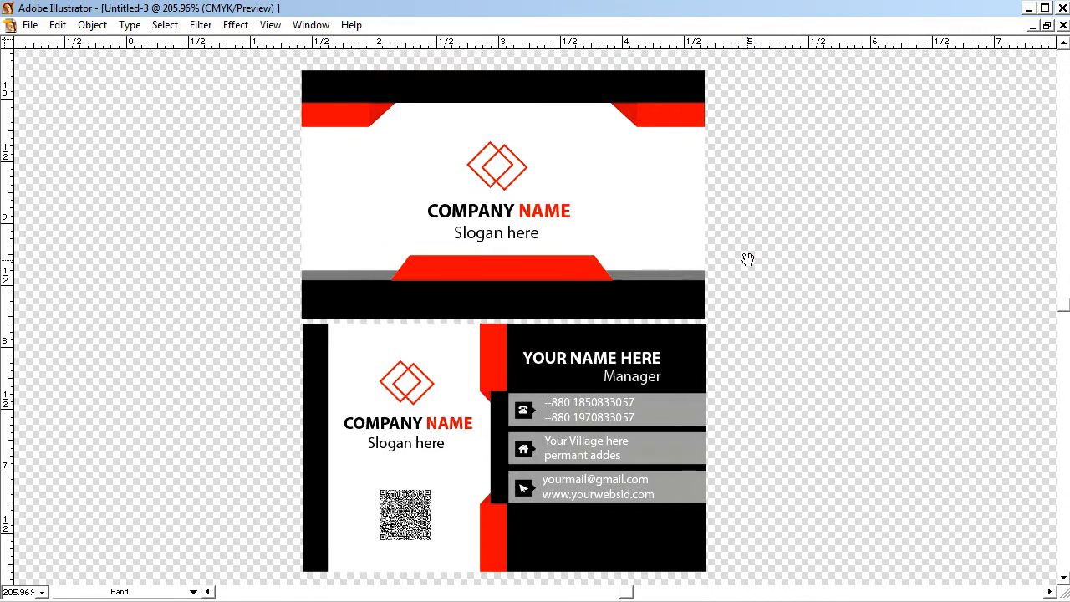